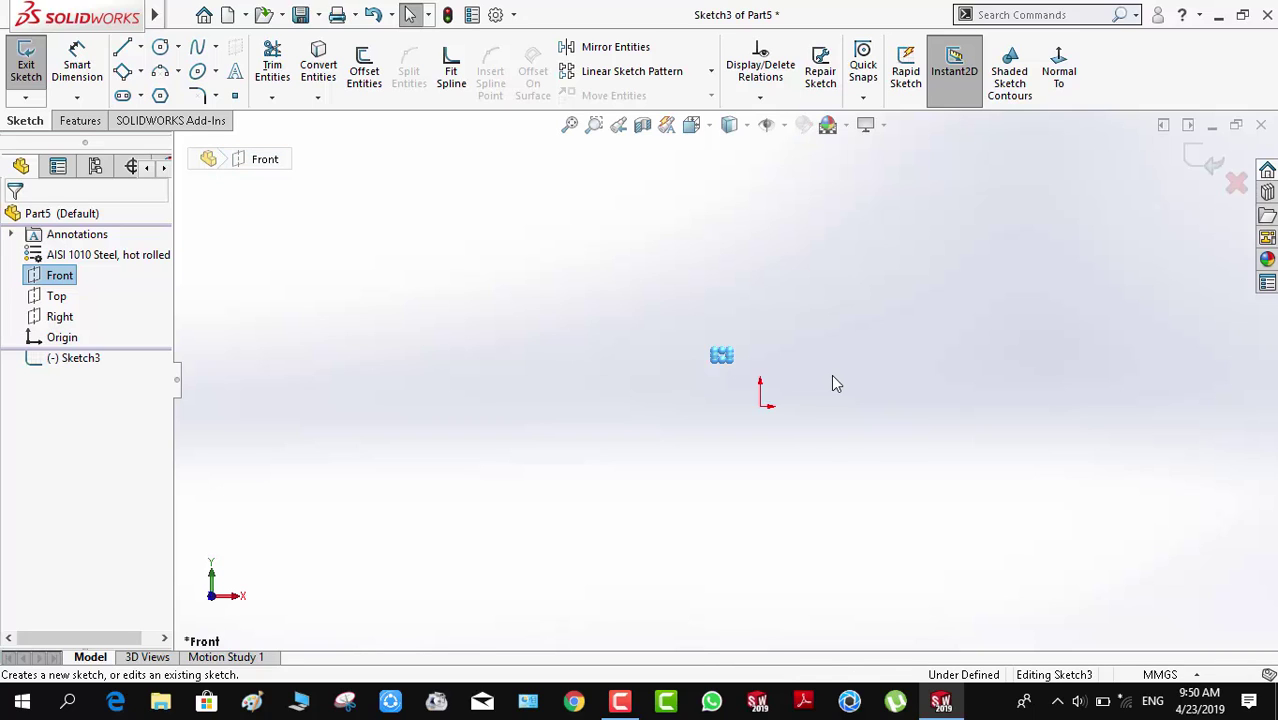
# Sketch a 150 mm sloping line away from the origin, continued by a 200 mm horizontal line.
pyautogui.moveTo(836, 384); pyautogui.dragTo(670, 389, button='right')
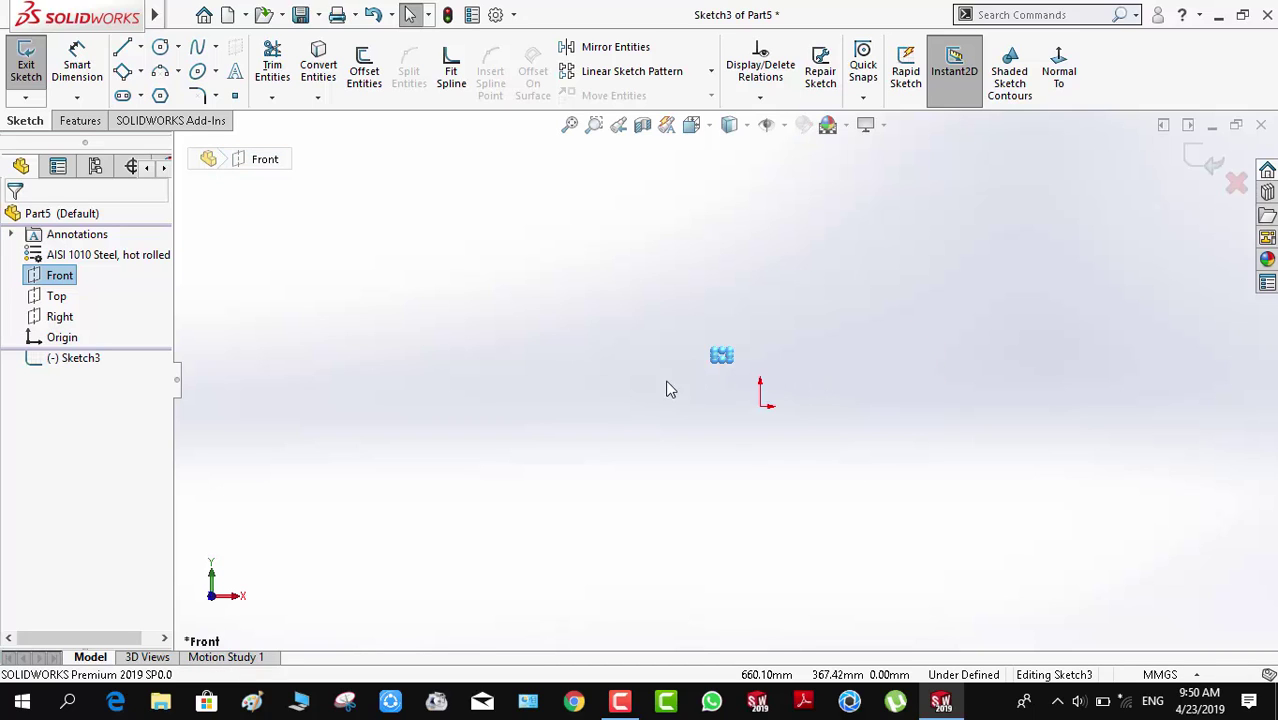
pyautogui.click(577, 406)
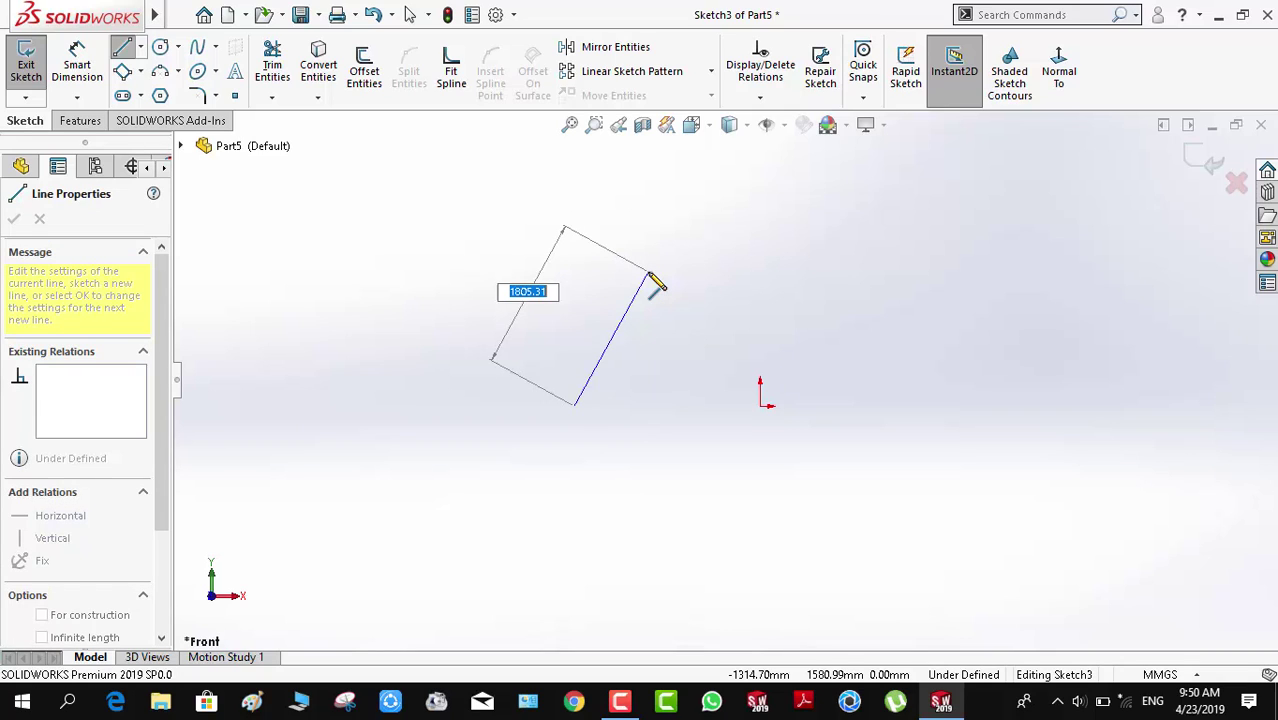
pyautogui.press('Return')
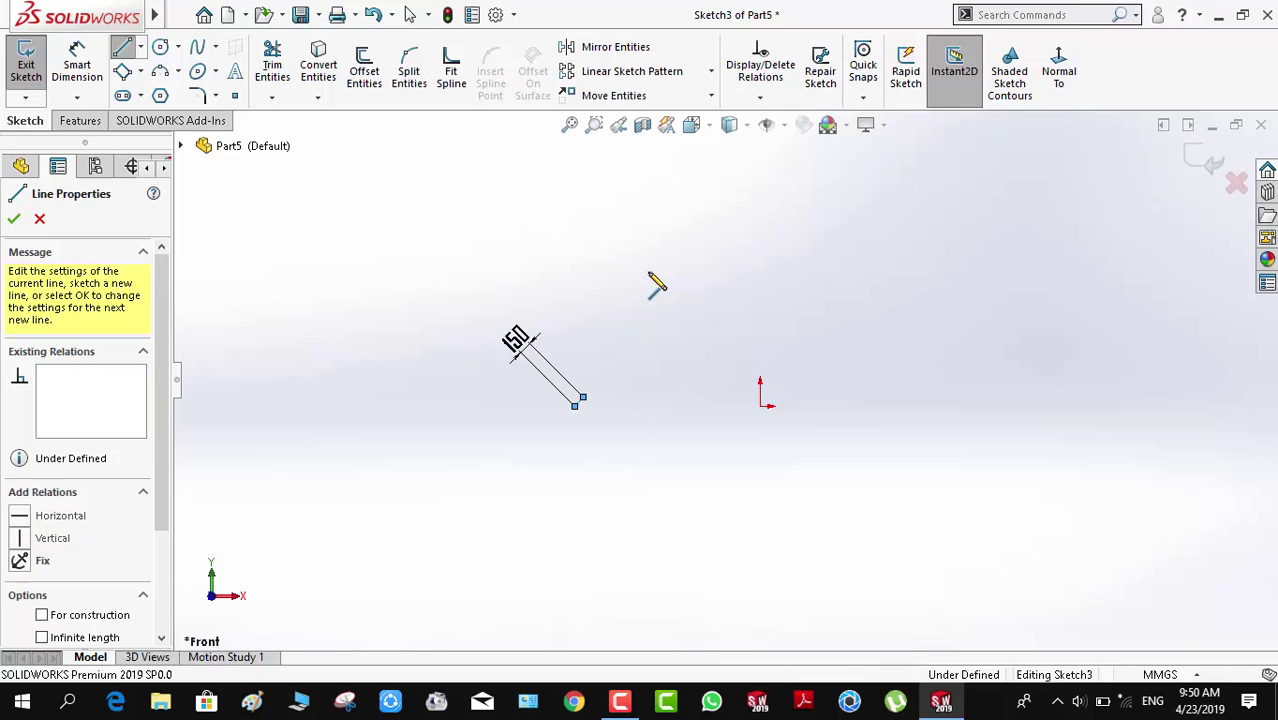
pyautogui.scroll(-4, 610, 390)
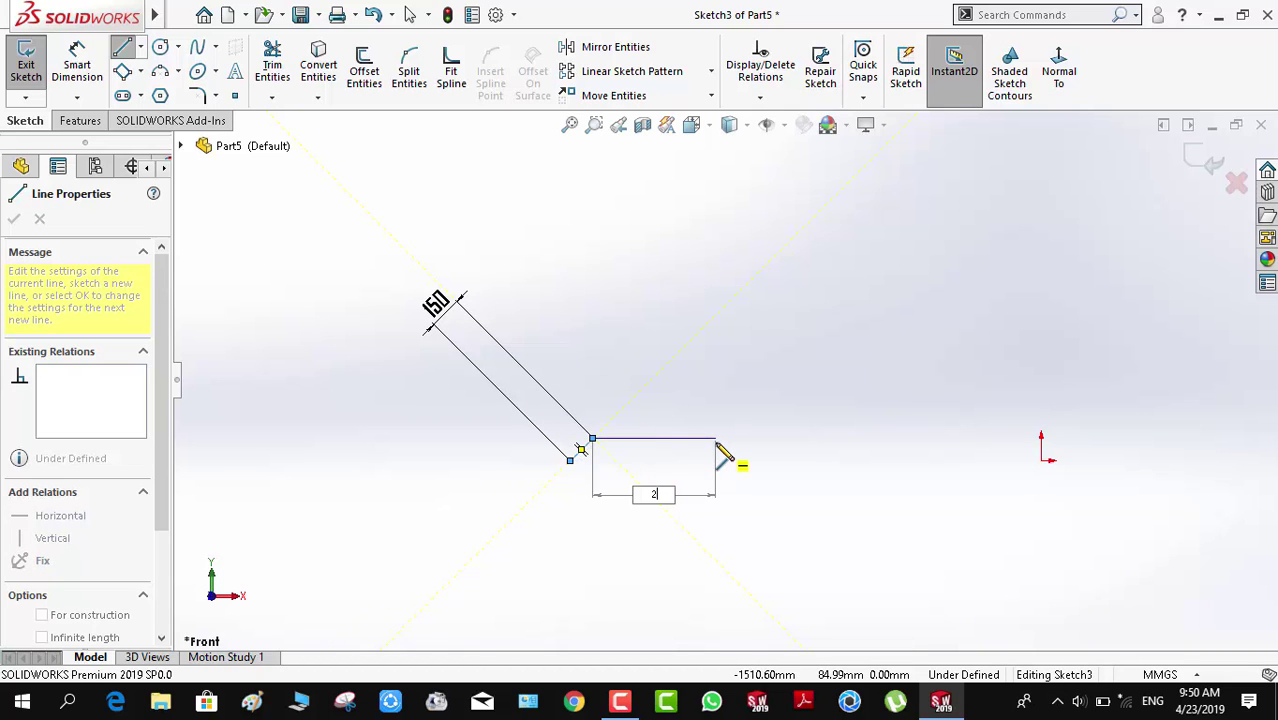
pyautogui.press('Return')
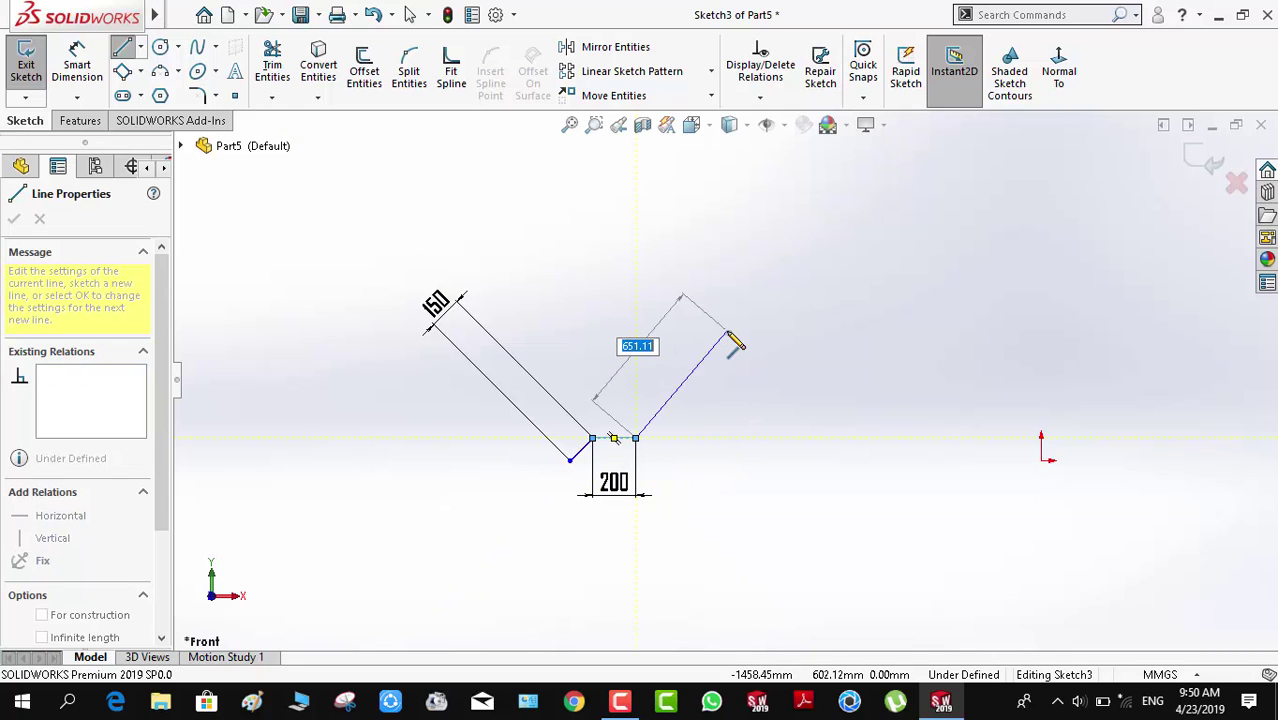
# Continue the line chain with a 500 mm upward-sloping line and a 1000 mm horizontal line.
pyautogui.write('500')
pyautogui.press('Return')
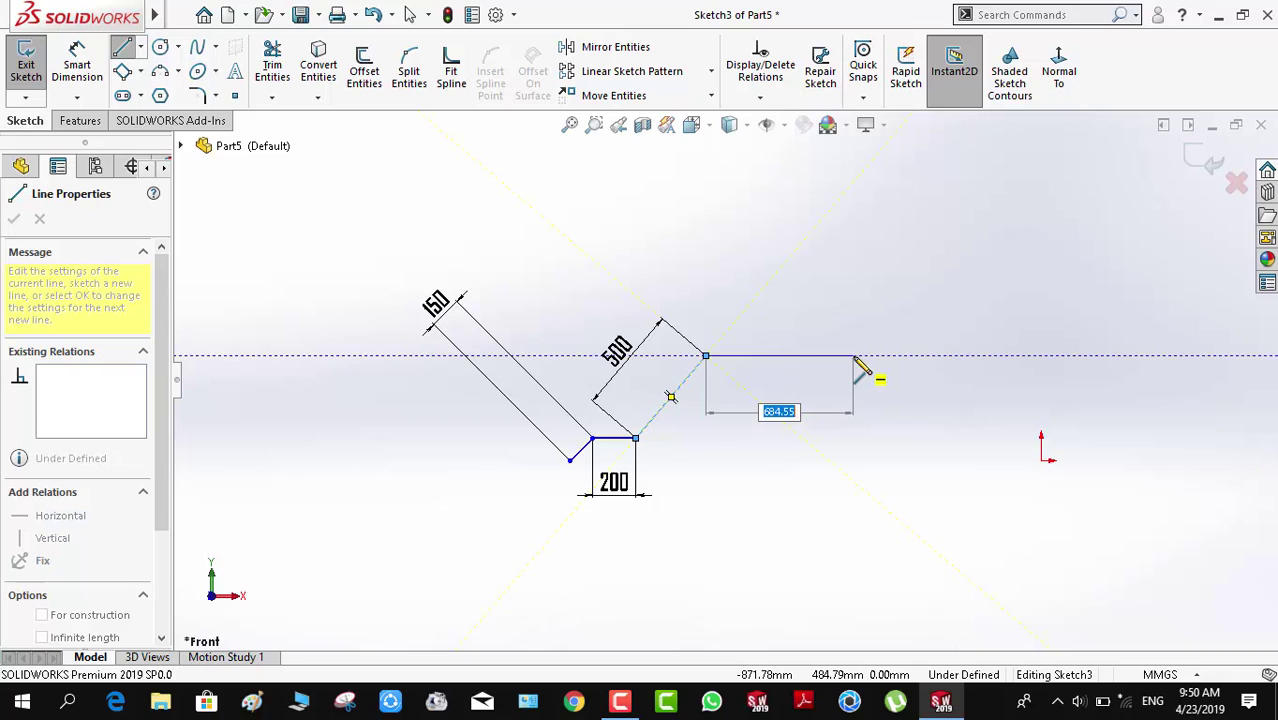
pyautogui.write('1000')
pyautogui.press('Return')
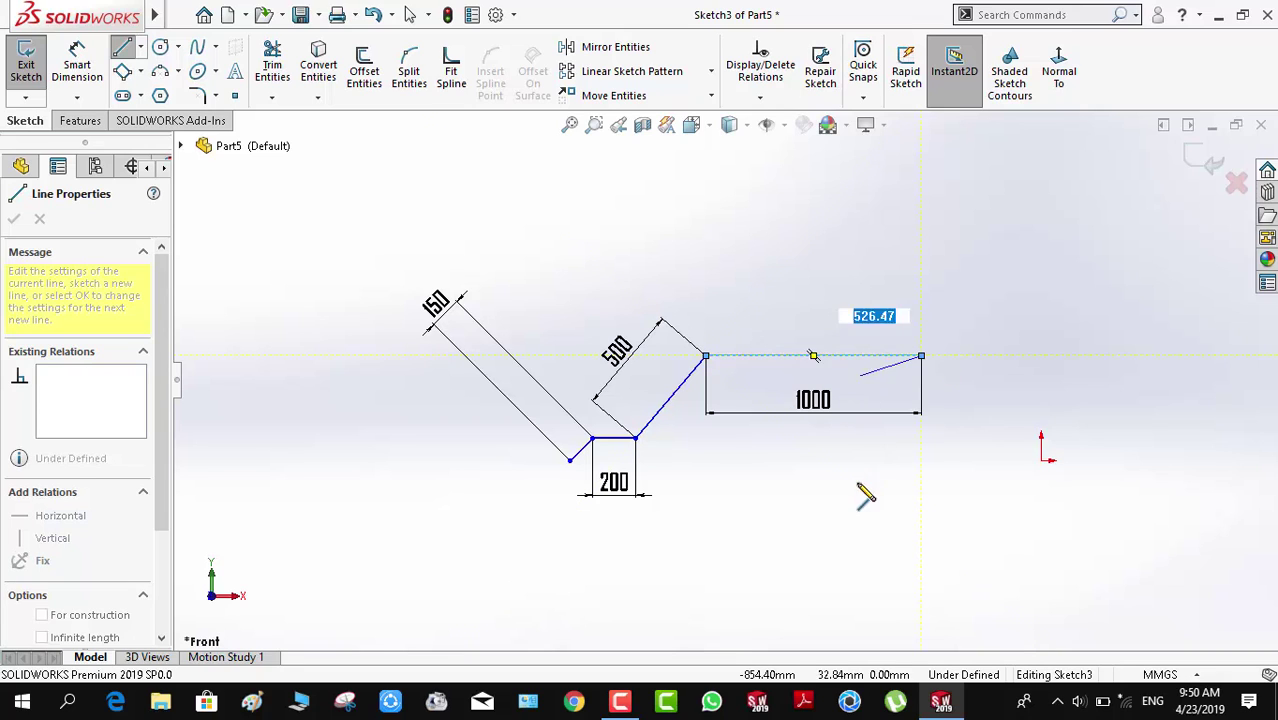
# Close the profile with a vertical line about 637 mm long, a horizontal base line and a short line back to the start point.
pyautogui.click(921, 492)
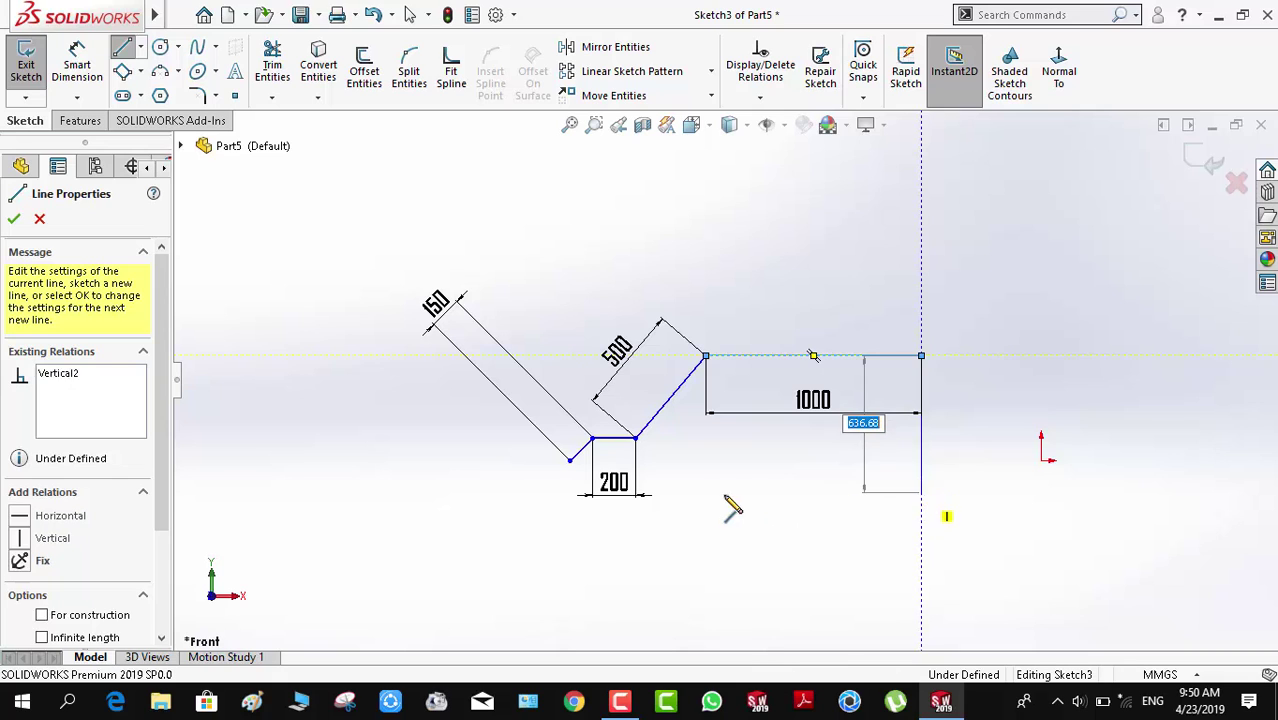
pyautogui.click(564, 492)
pyautogui.click(569, 461)
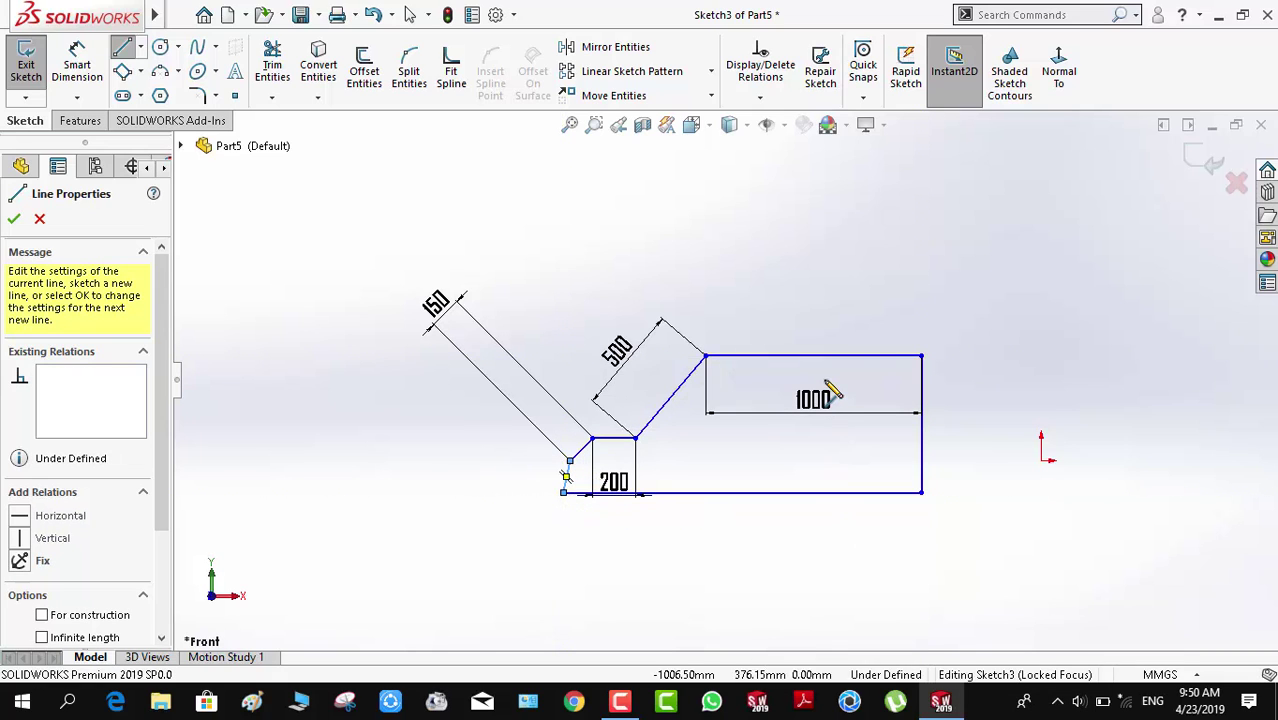
pyautogui.moveTo(719, 562); pyautogui.dragTo(716, 283, button='right')
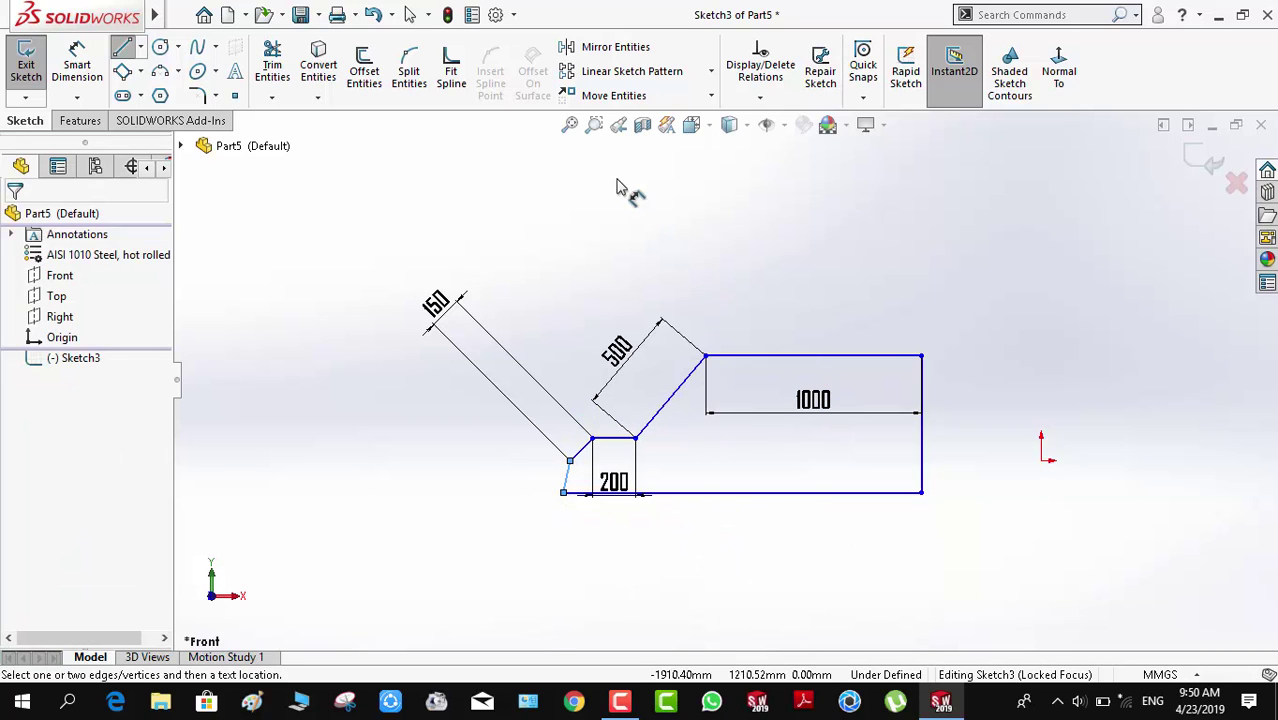
# Review the sketch system options for on-screen numeric input and for creating dimensions only when a value is entered.
pyautogui.click(513, 14)
pyautogui.click(515, 40)
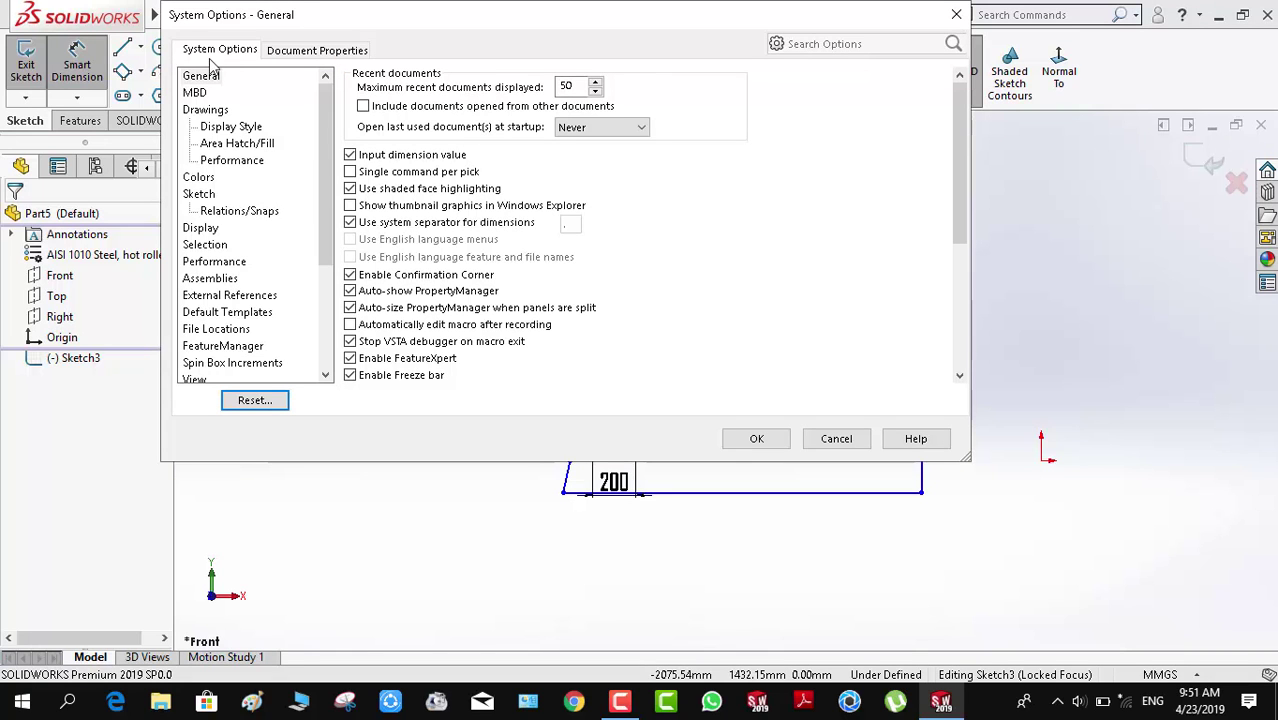
pyautogui.click(204, 194)
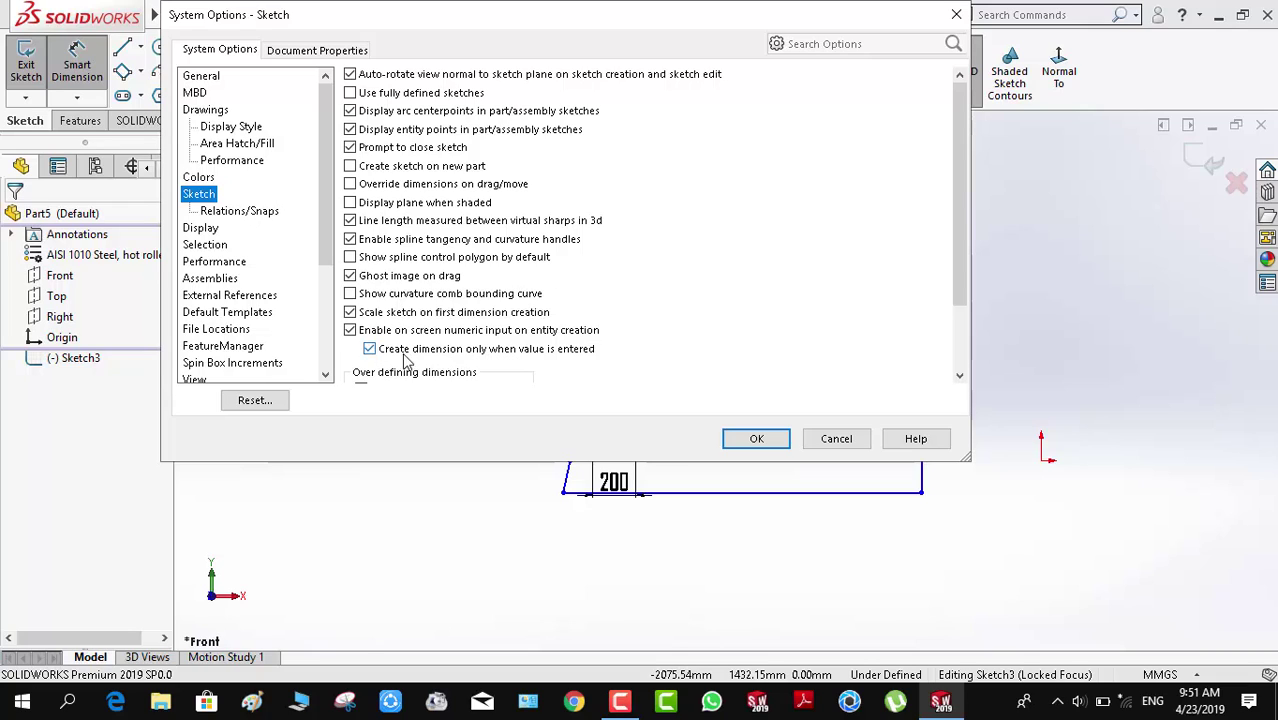
pyautogui.click(757, 439)
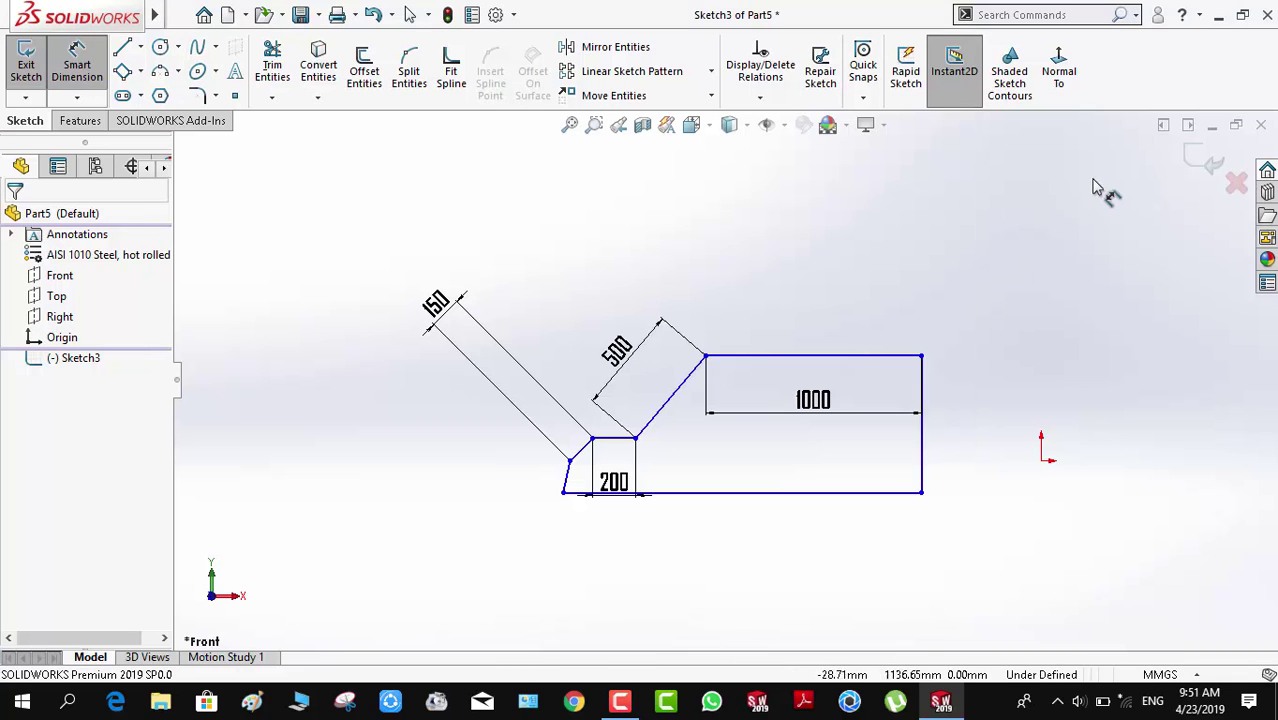
pyautogui.scroll(2, 946, 206)
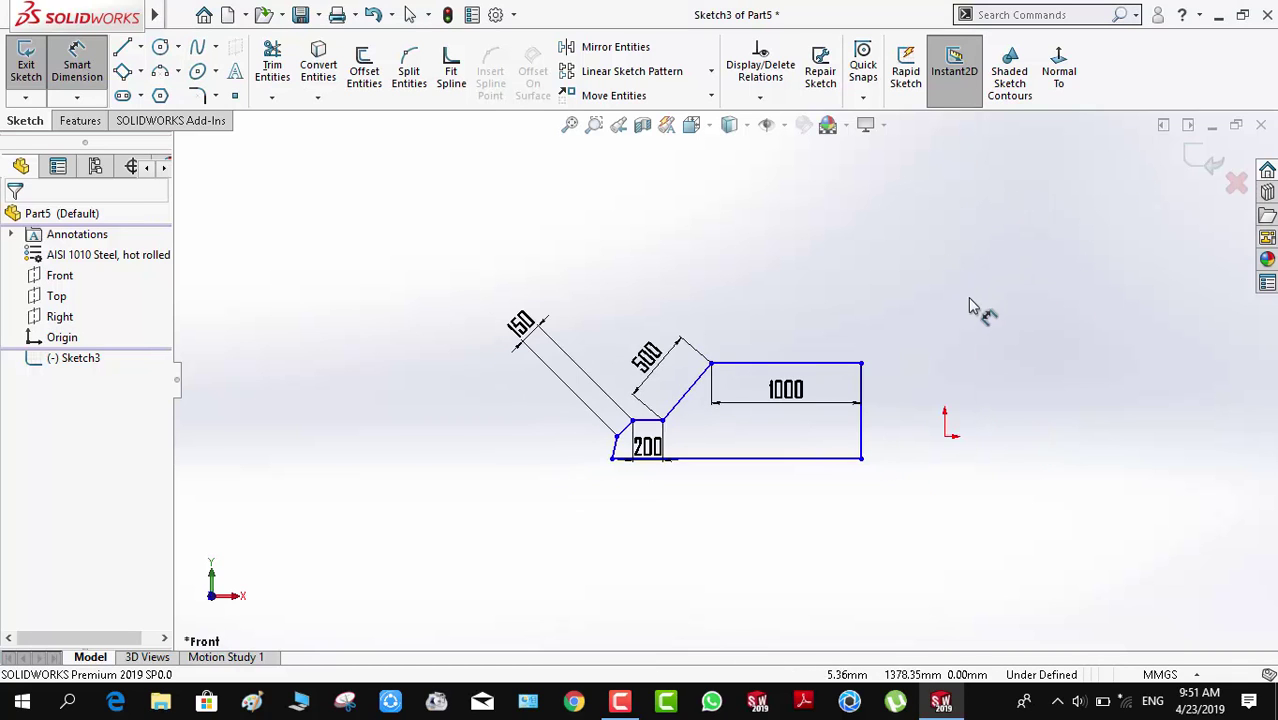
pyautogui.scroll(-3, 976, 314)
pyautogui.scroll(2, 1001, 436)
pyautogui.scroll(-1, 1001, 440)
pyautogui.scroll(2, 1000, 440)
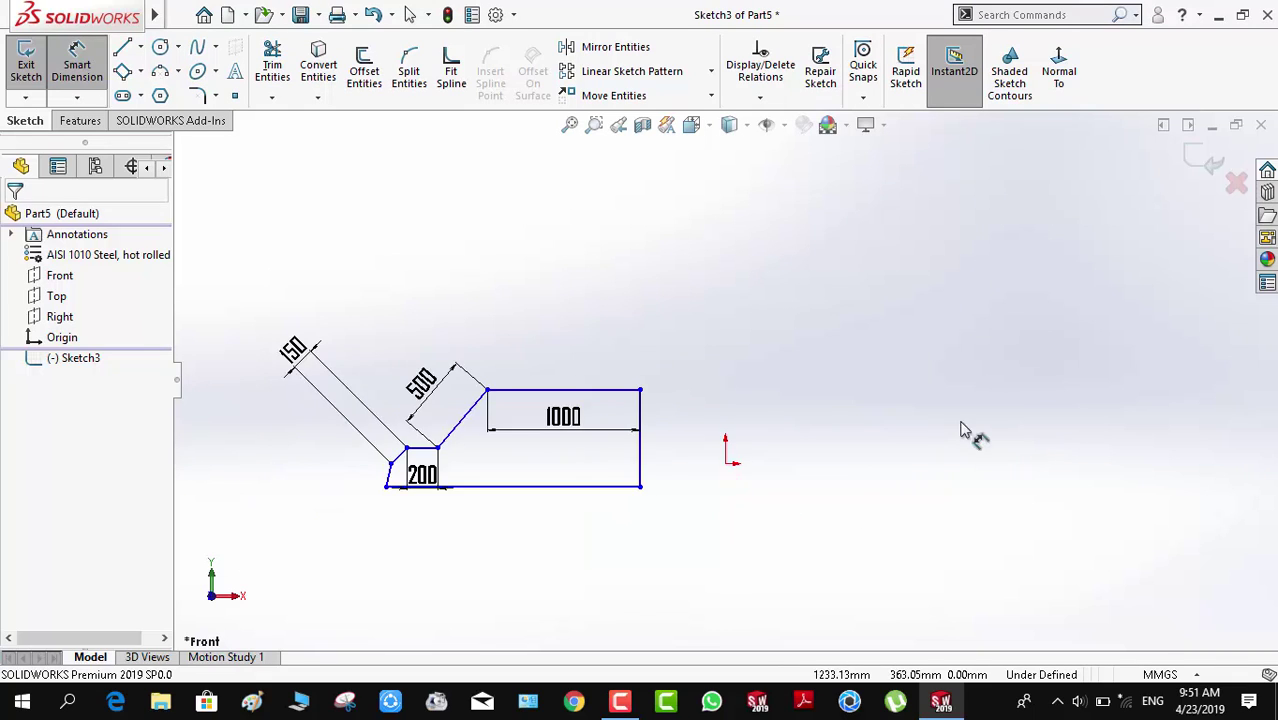
# Sketch a horizontal line about 794 mm long starting at the origin, beside the closed profile.
pyautogui.scroll(-5, 835, 456)
pyautogui.scroll(-2, 455, 418)
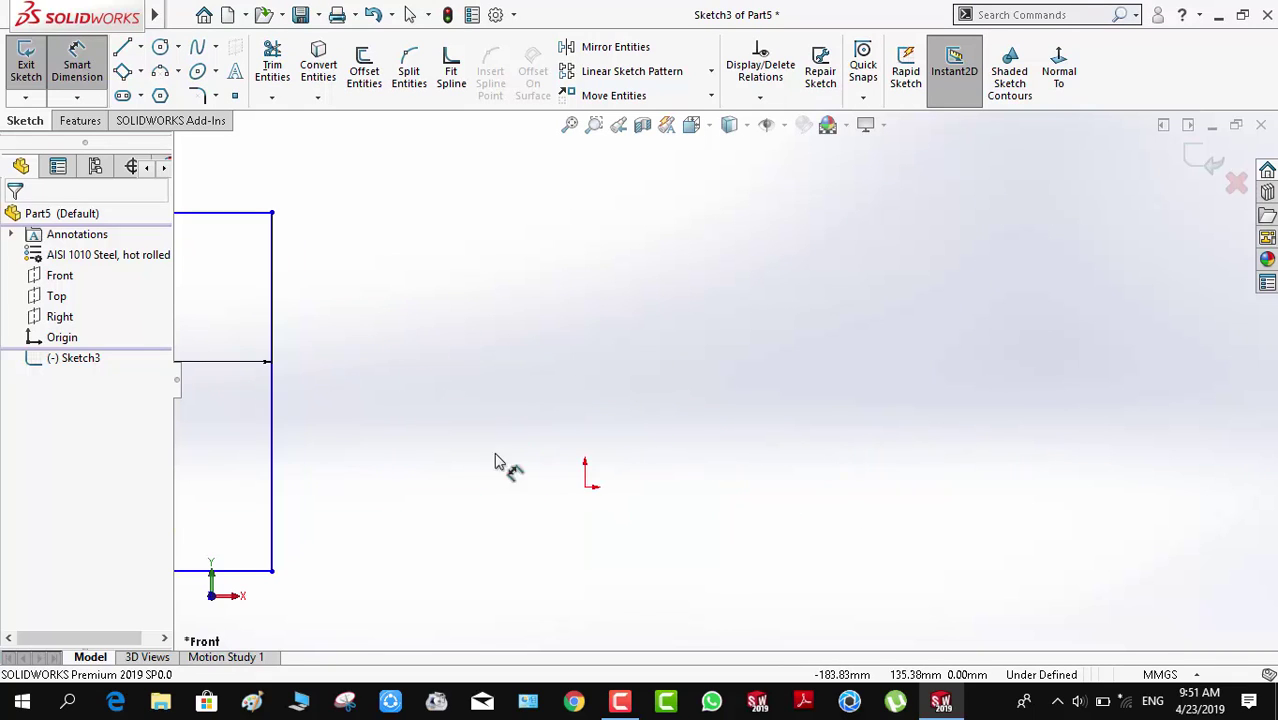
pyautogui.scroll(2, 524, 472)
pyautogui.scroll(-2, 597, 510)
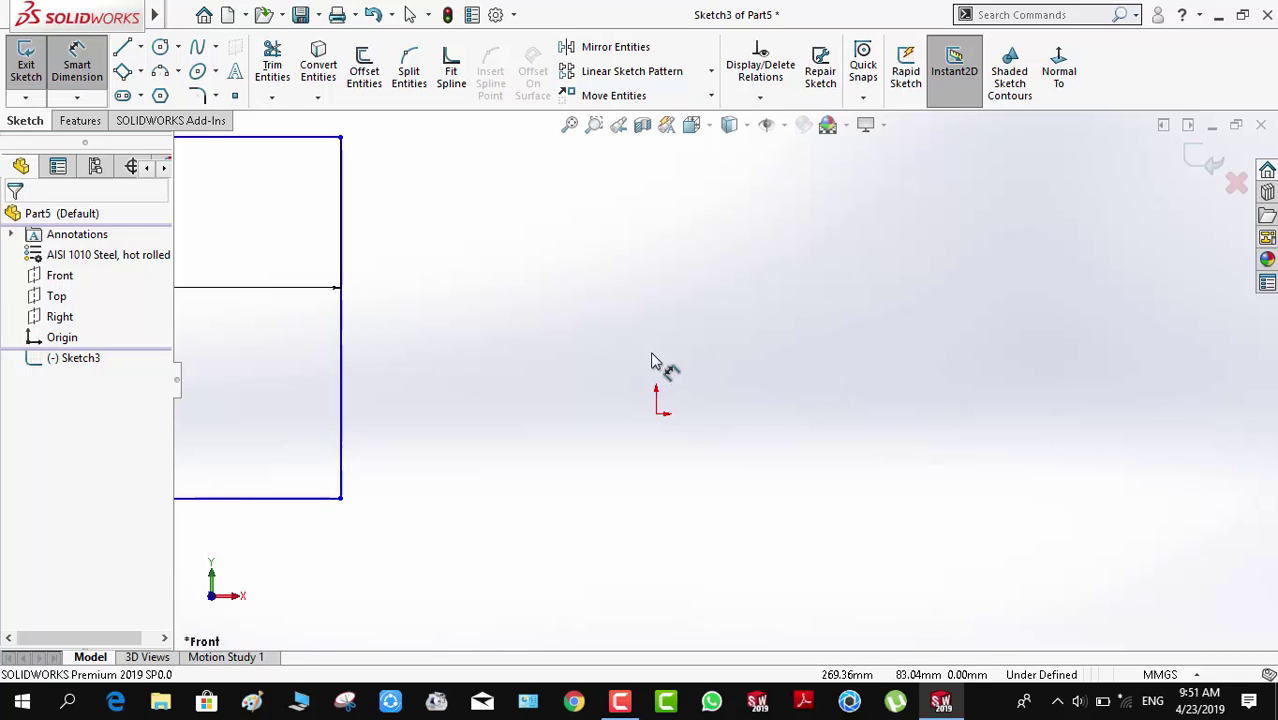
pyautogui.press('l')
pyautogui.click(656, 412)
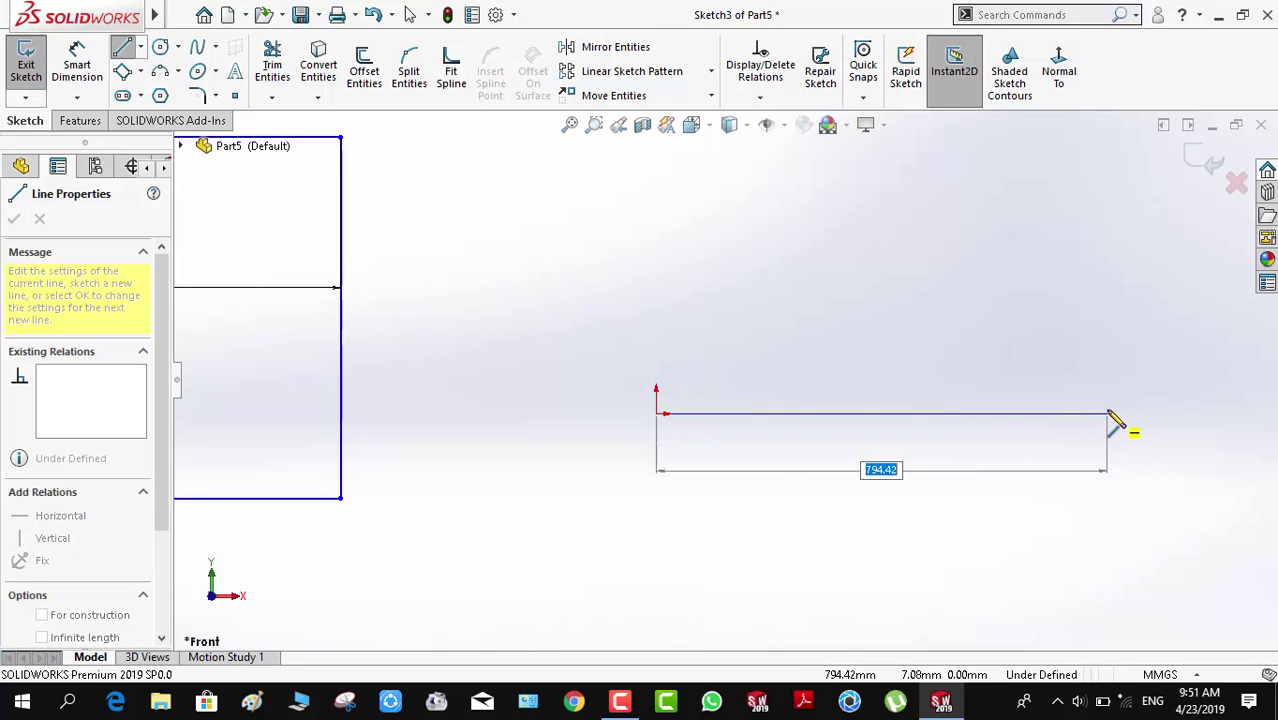
pyautogui.click(1108, 413)
pyautogui.press('Escape')
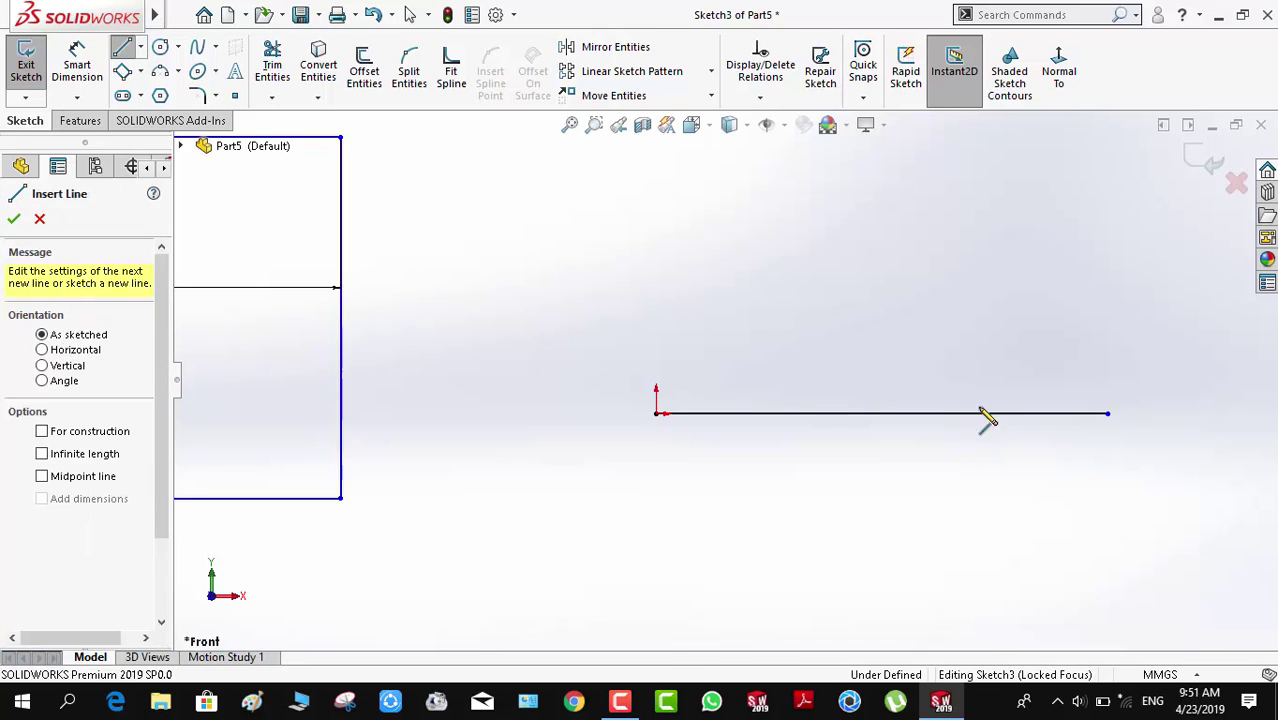
# Convert the horizontal line at the origin to construction geometry.
pyautogui.moveTo(979, 448); pyautogui.dragTo(973, 360, button='right')
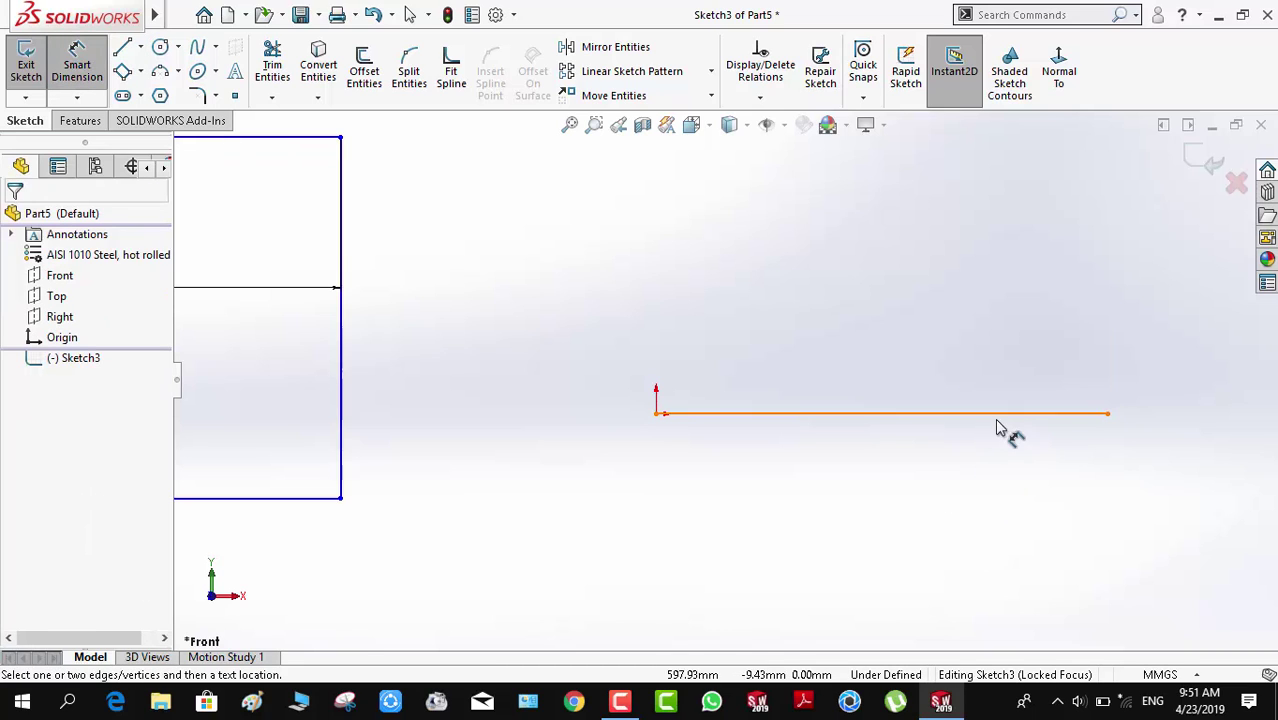
pyautogui.press('Escape')
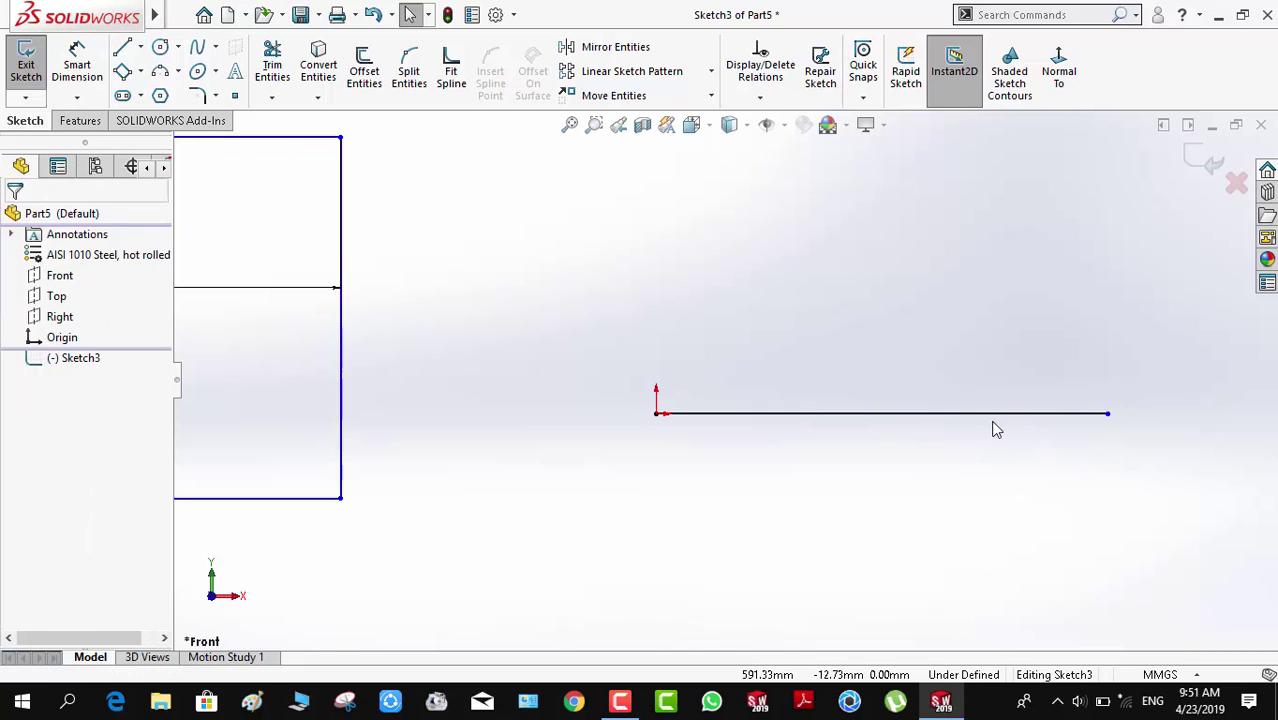
pyautogui.click(1040, 392)
pyautogui.click(1060, 362)
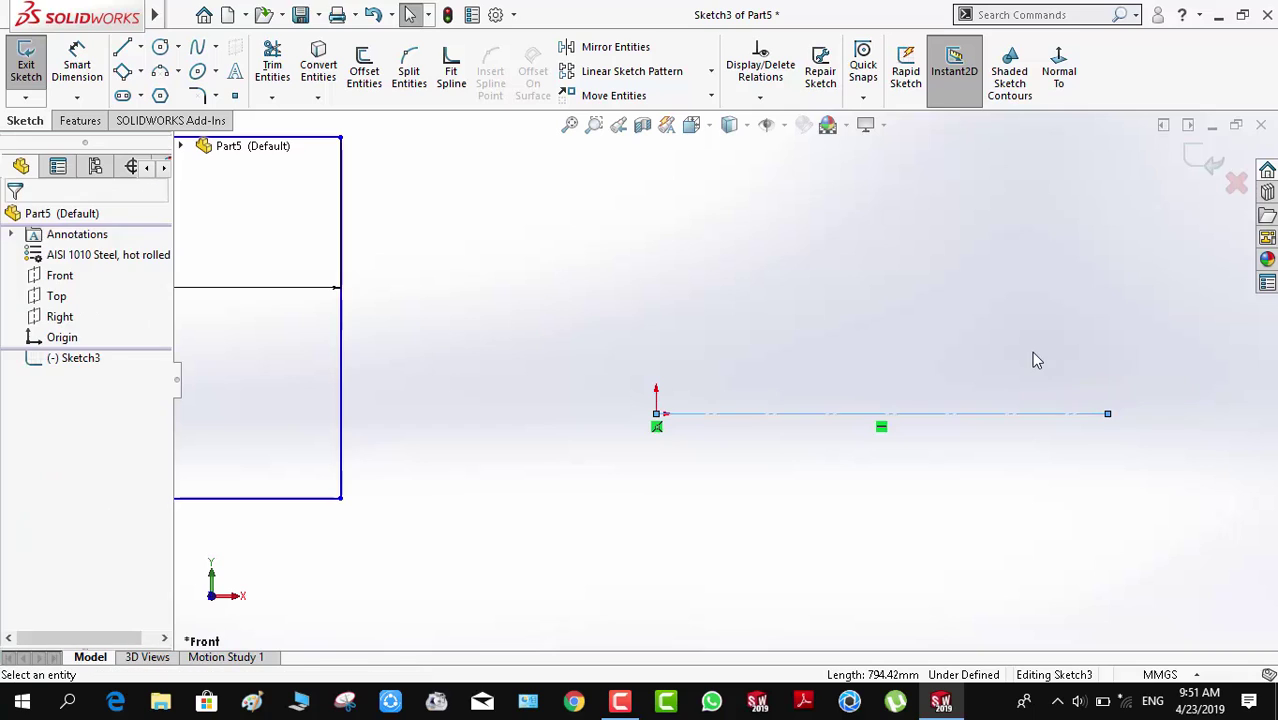
# Start a stepped profile at the origin with lines 200 mm up, 50 mm horizontally and 50 mm down.
pyautogui.moveTo(1067, 340); pyautogui.dragTo(982, 328, button='right')
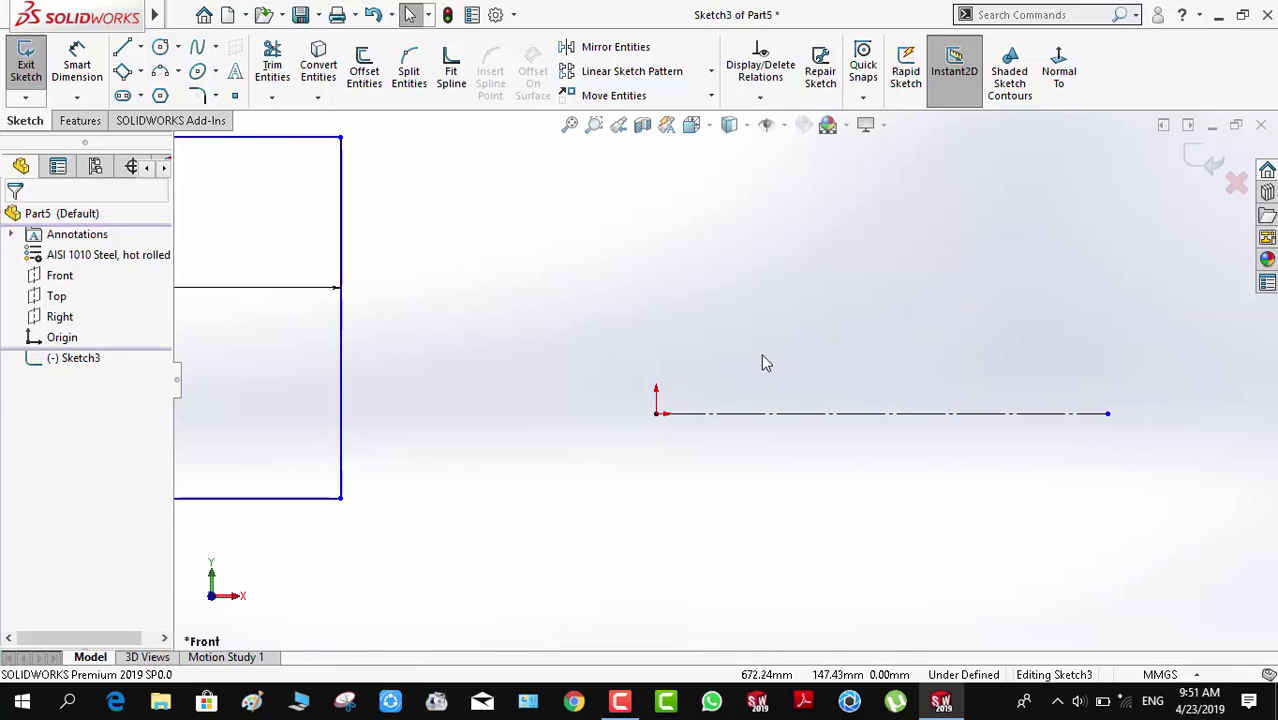
pyautogui.click(656, 413)
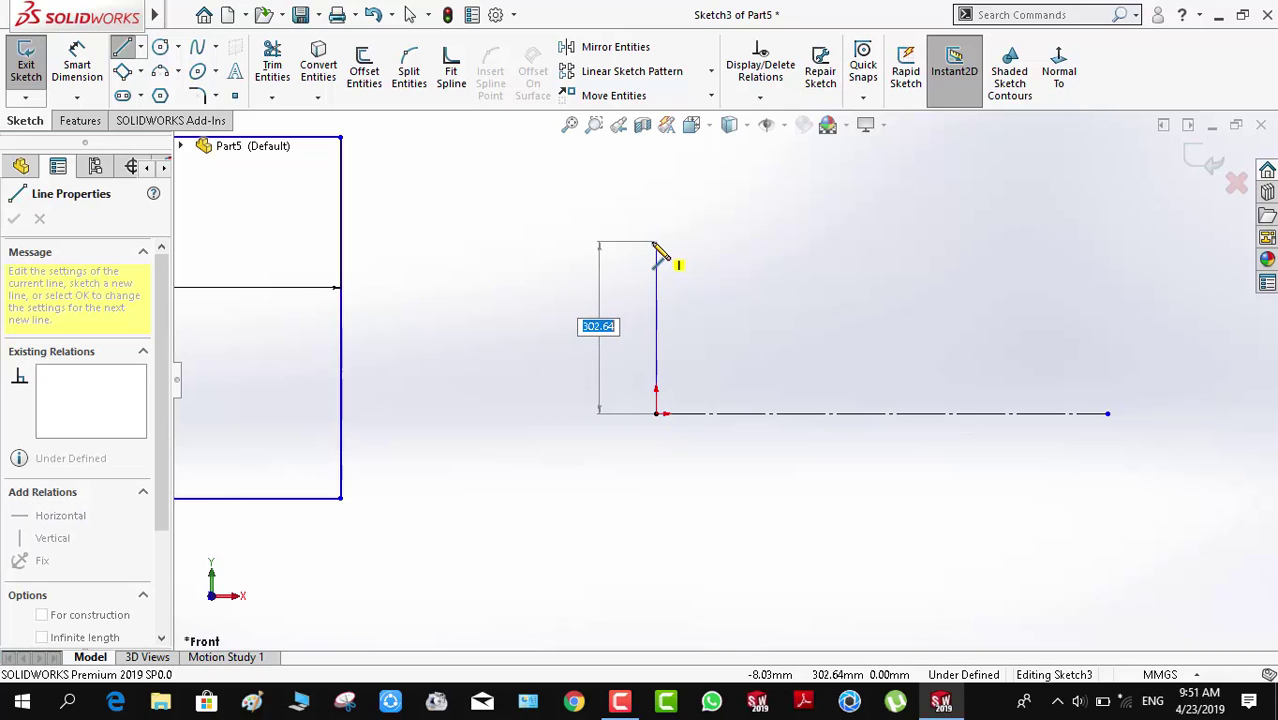
pyautogui.press('Return')
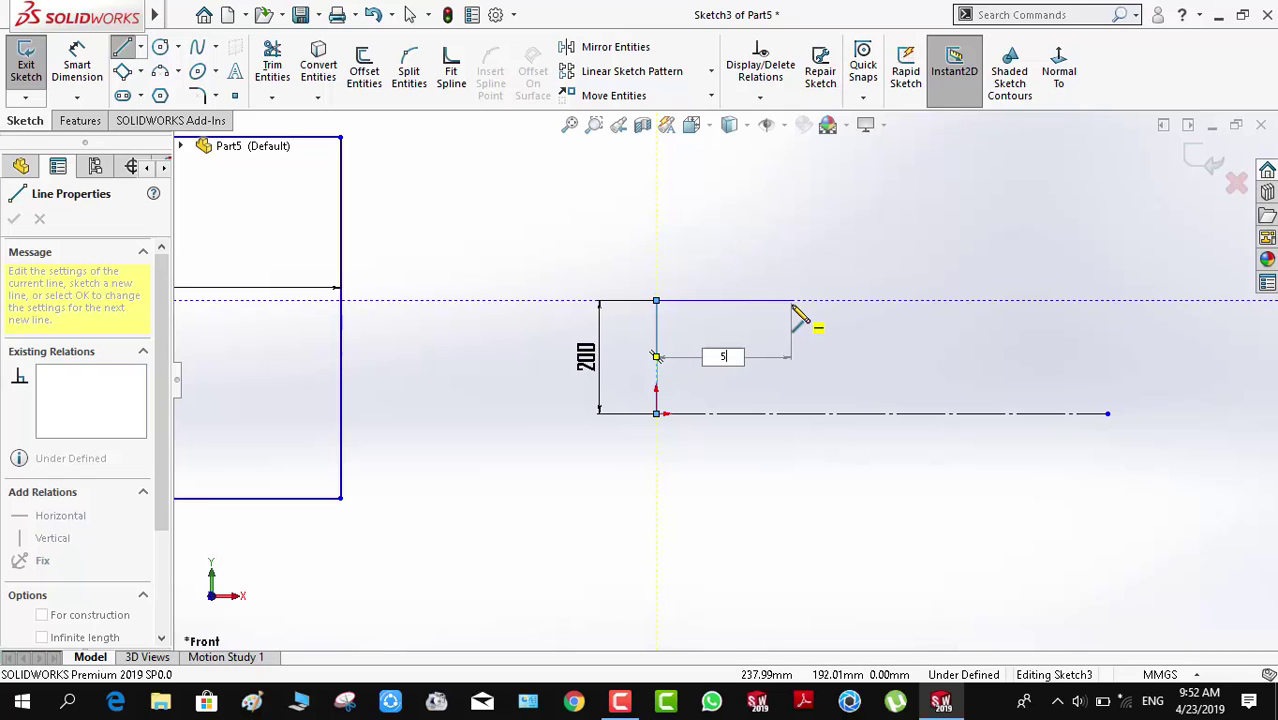
pyautogui.write('50')
pyautogui.press('Return')
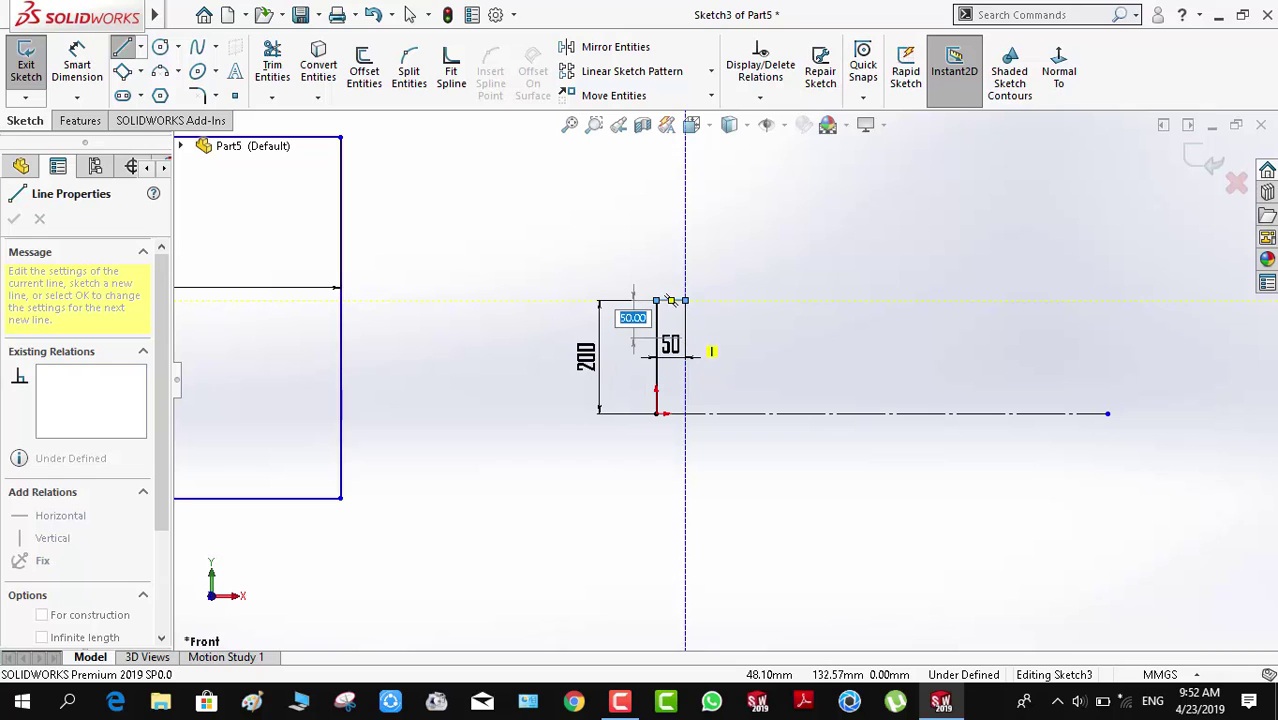
pyautogui.press('Return')
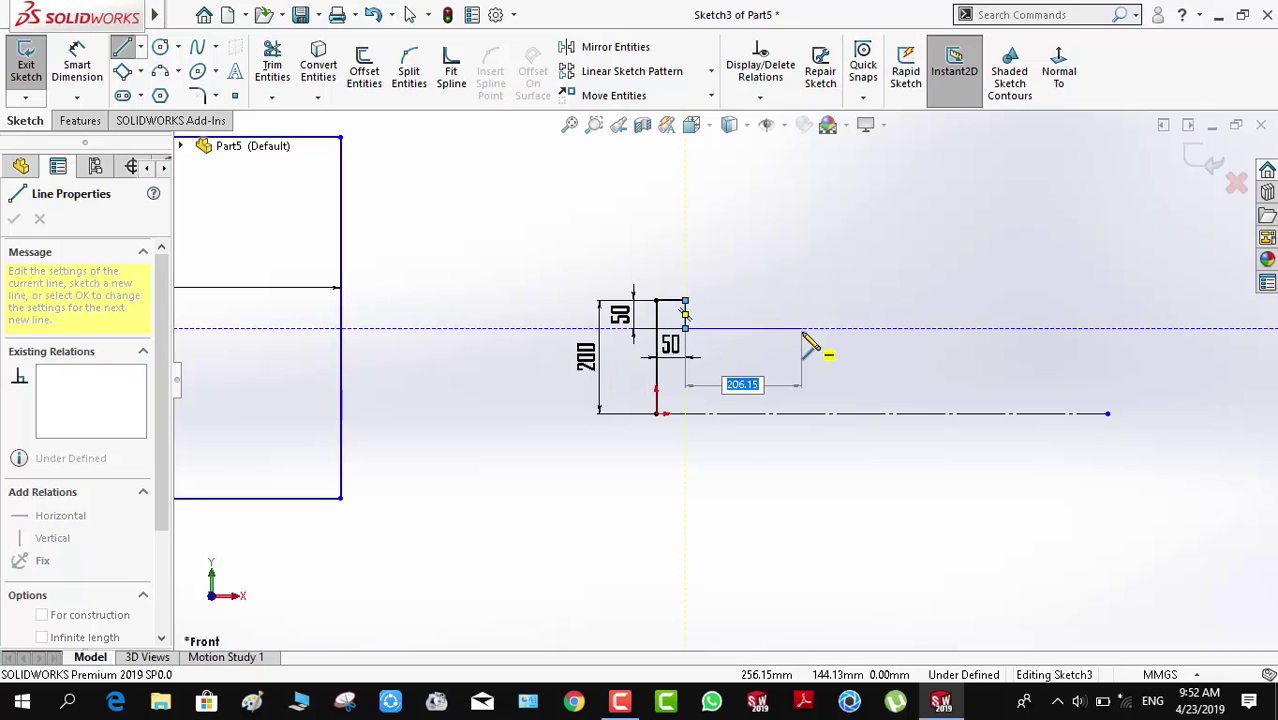
# Continue the stepped profile with a 100 mm horizontal line, a 50 mm line down and a 200 mm horizontal line.
pyautogui.write('100')
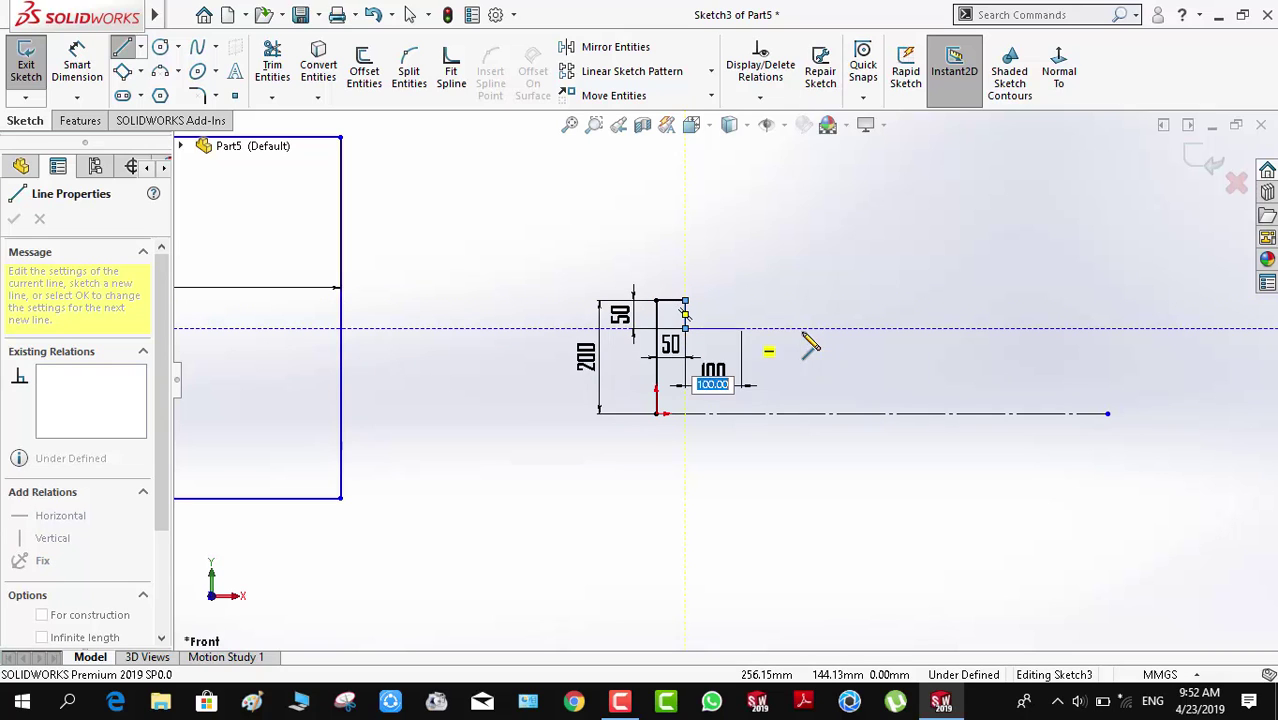
pyautogui.press('Return')
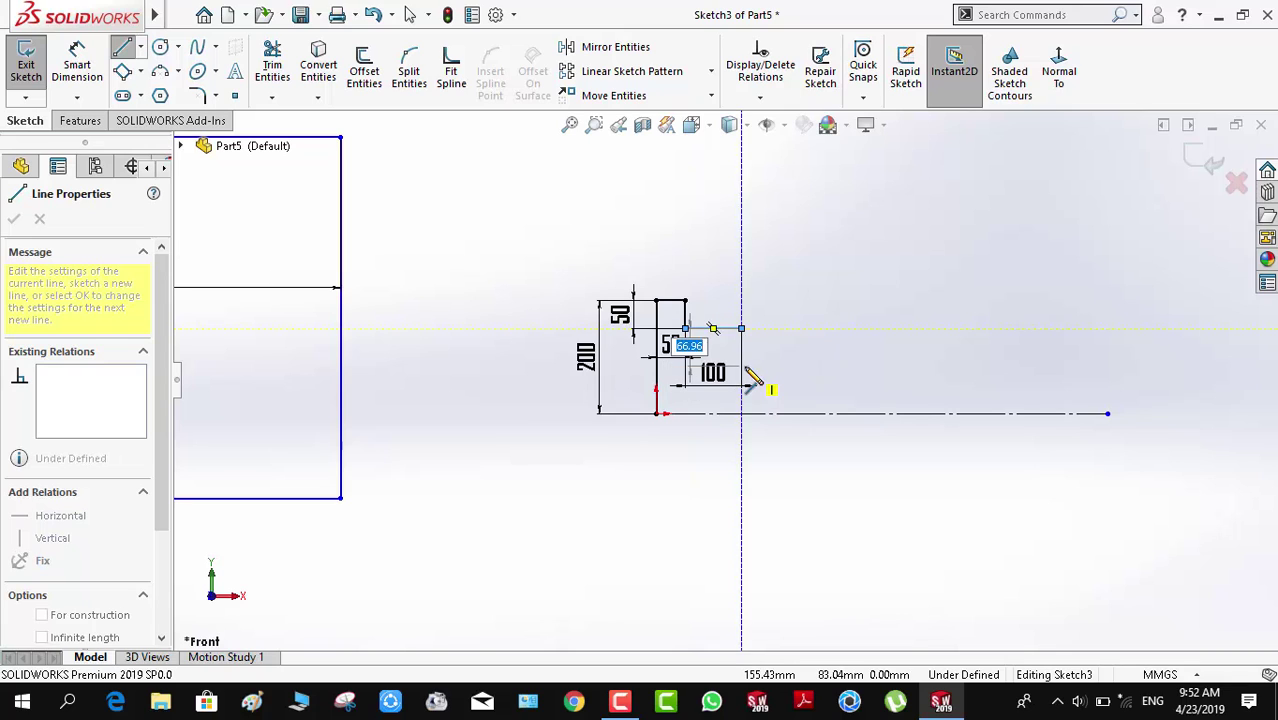
pyautogui.write('50')
pyautogui.press('Return')
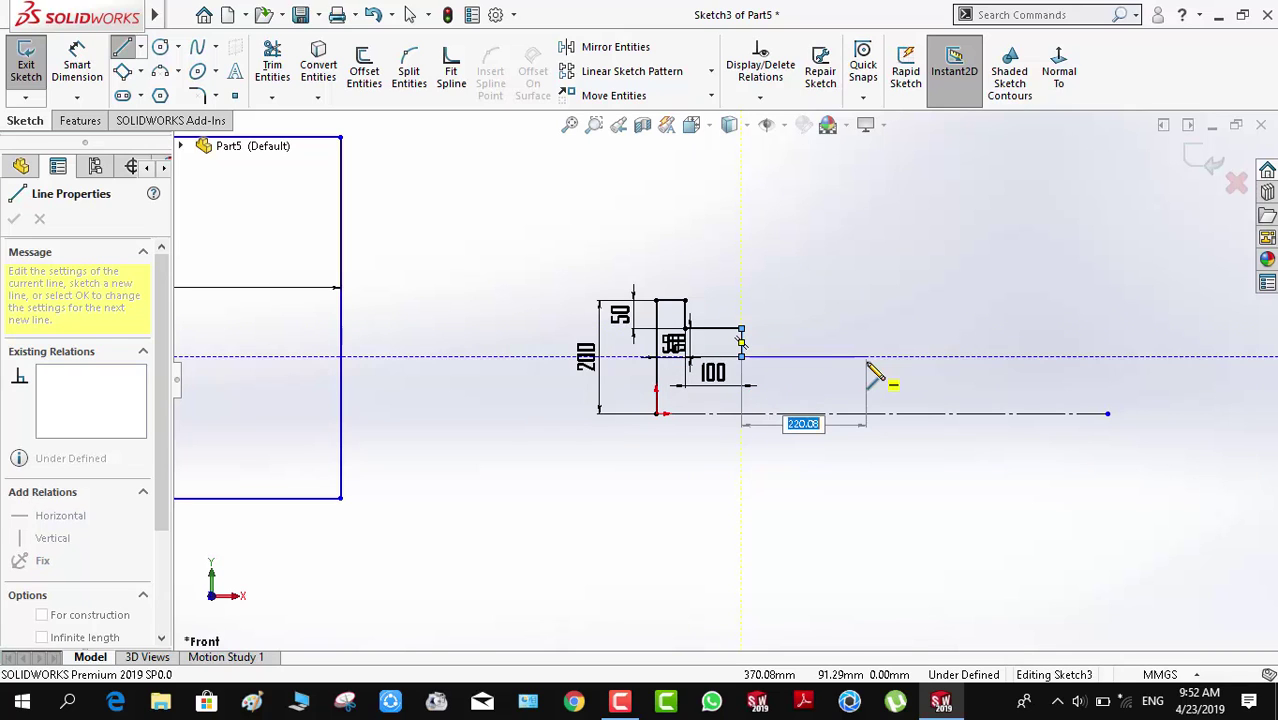
pyautogui.write('200')
pyautogui.press('Return')
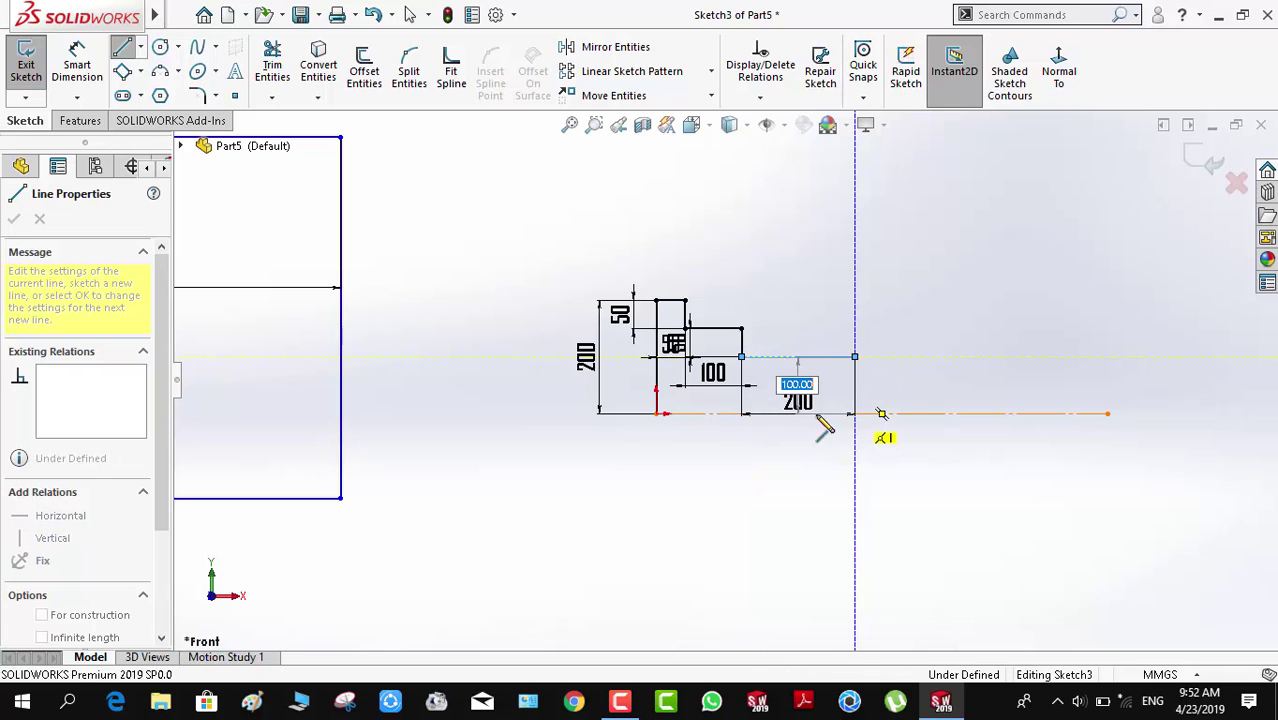
# Close the stepped profile with a vertical line down to the centerline and a horizontal line back to the origin.
pyautogui.click(854, 413)
pyautogui.click(656, 414)
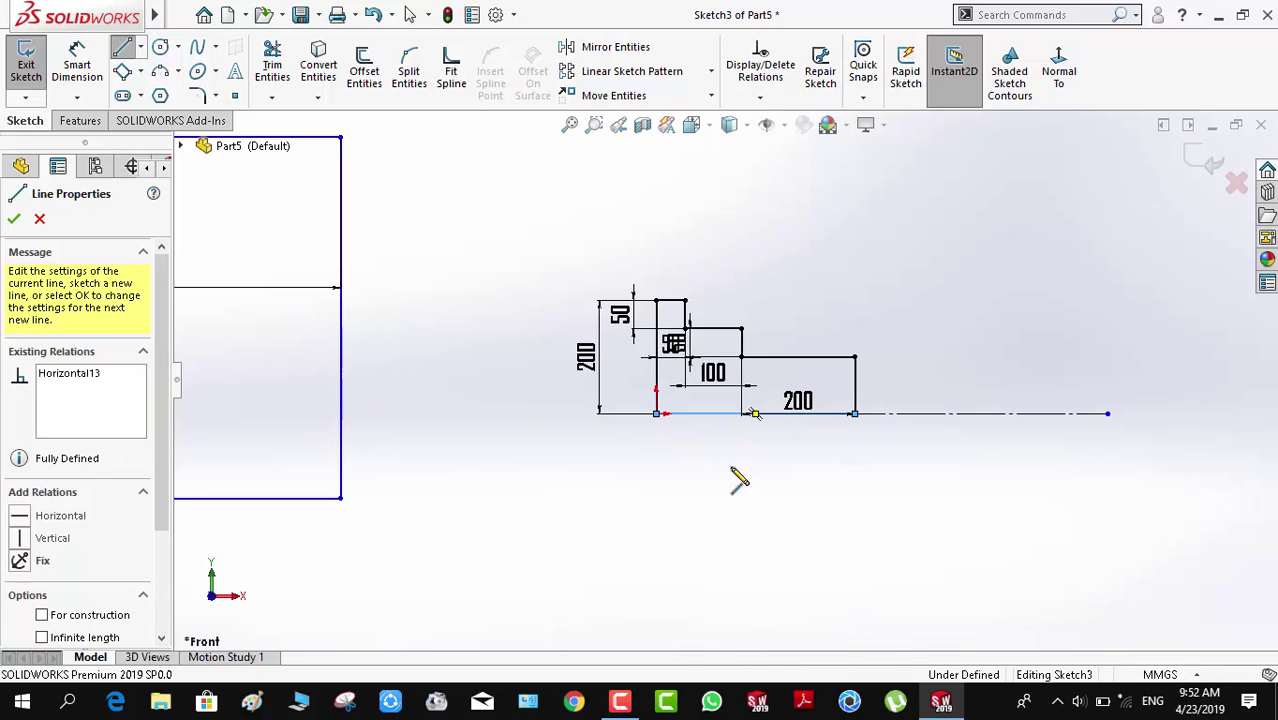
pyautogui.moveTo(730, 470); pyautogui.dragTo(747, 350, button='right')
pyautogui.press('Escape')
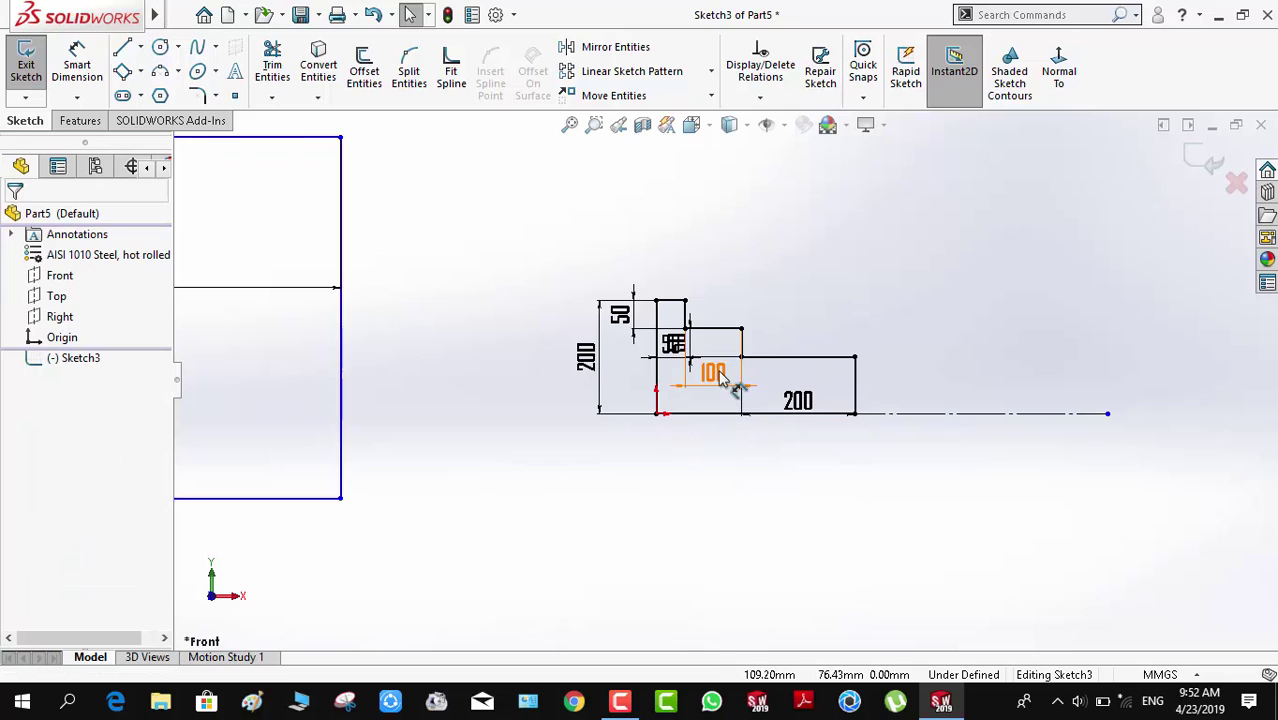
# Move the 100 mm, lower-step 50 mm, top-edge 50 mm and horizontal 200 mm dimensions clear of the stepped profile.
pyautogui.moveTo(710, 371); pyautogui.dragTo(742, 232)
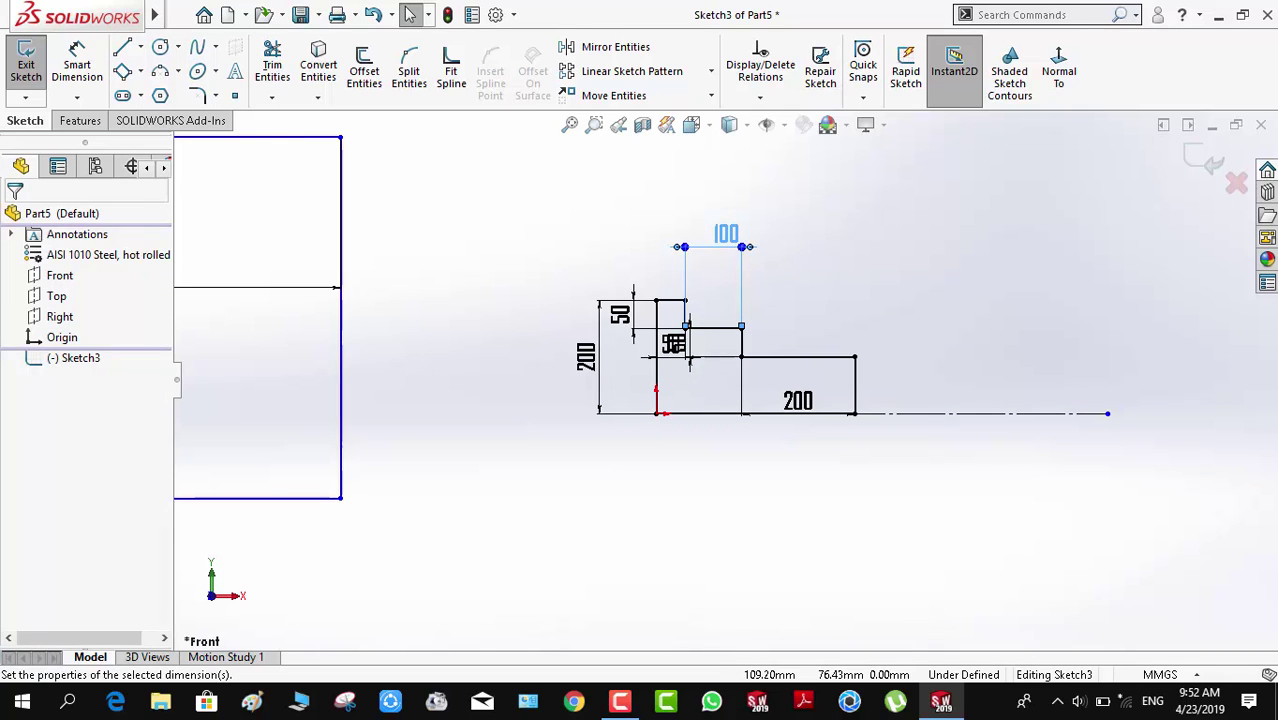
pyautogui.moveTo(693, 352); pyautogui.dragTo(970, 350)
pyautogui.moveTo(675, 345); pyautogui.dragTo(675, 270)
pyautogui.moveTo(800, 401); pyautogui.dragTo(799, 200)
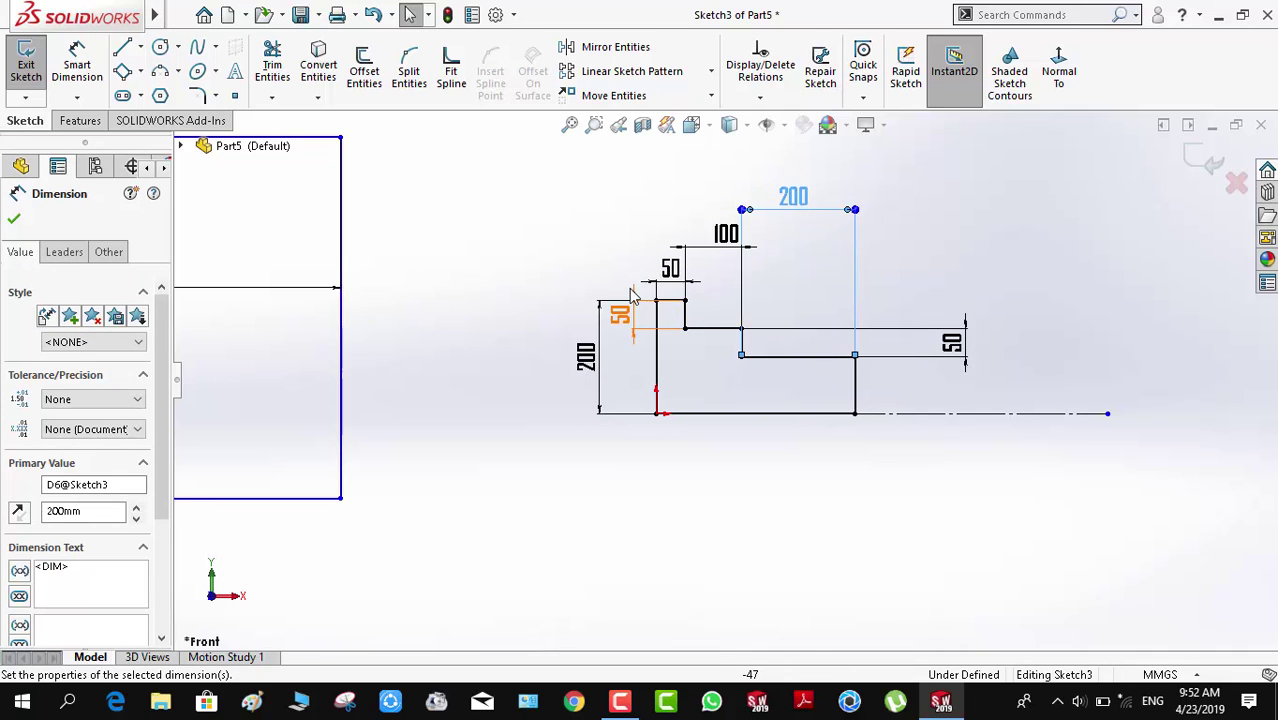
# Delete the three vertical dimensions of the stepped profile: the 200 mm overall height and both 50 mm step drops.
pyautogui.click(919, 253)
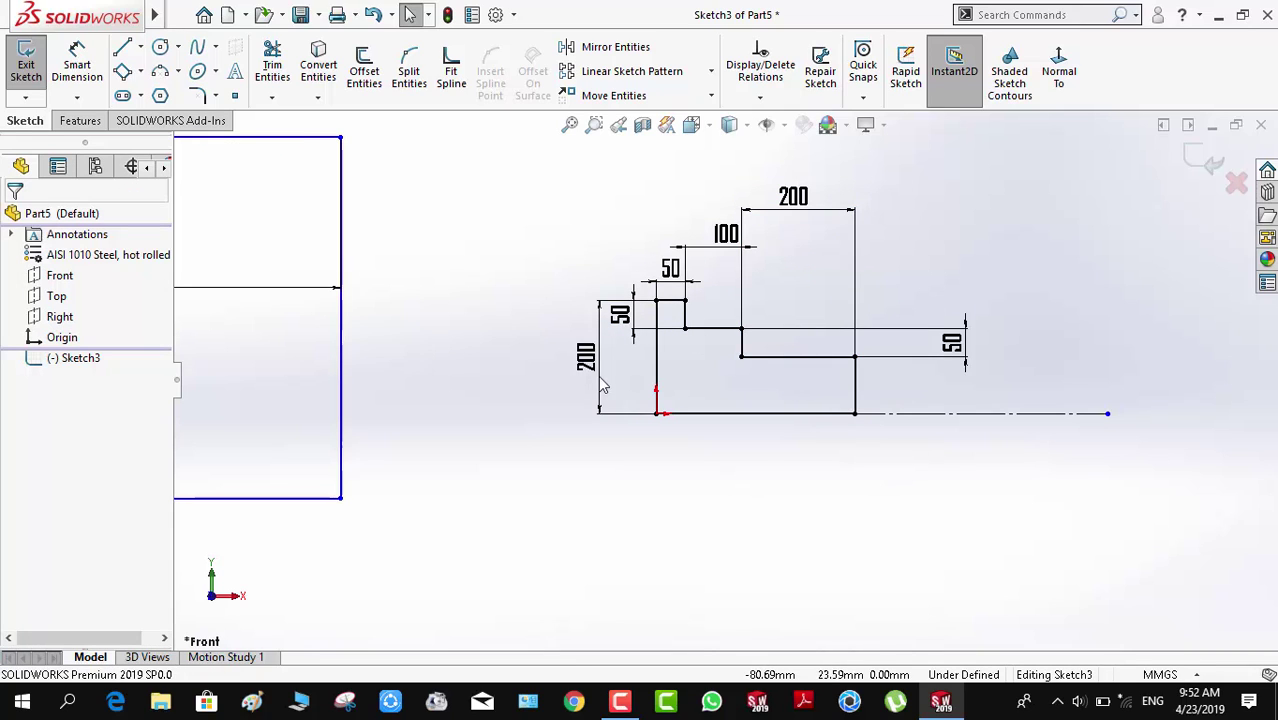
pyautogui.moveTo(590, 370); pyautogui.dragTo(540, 365)
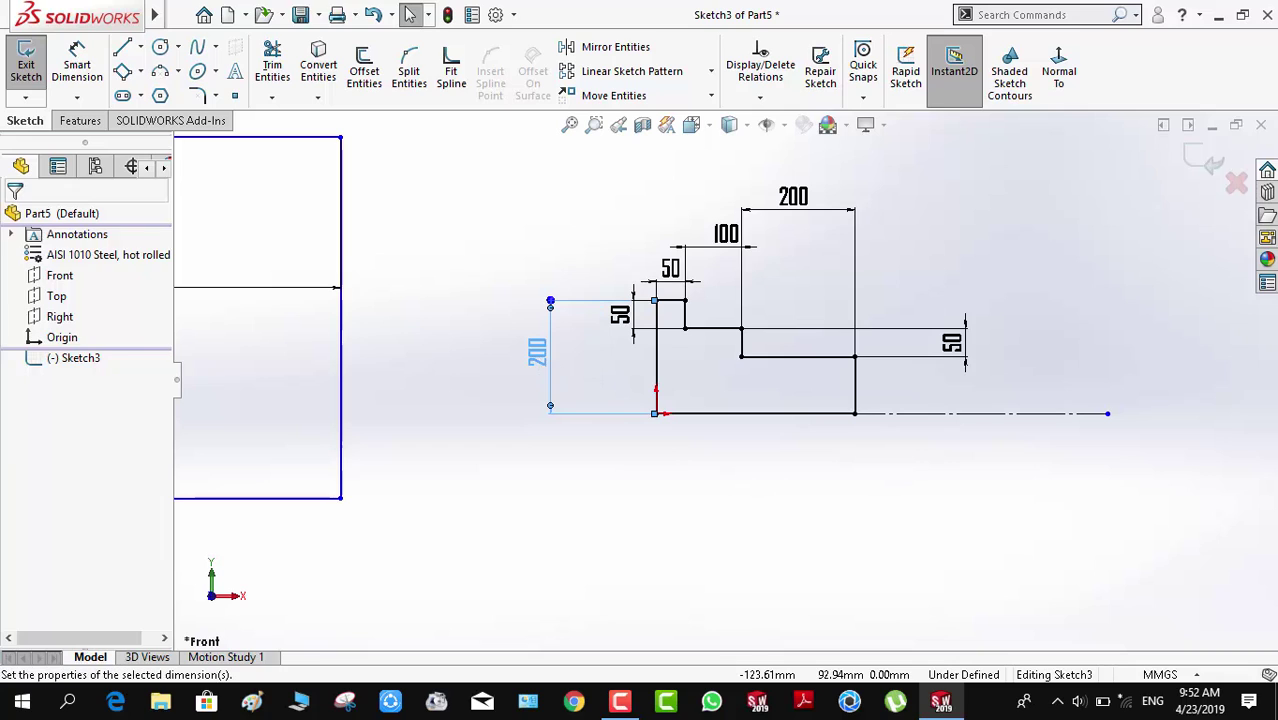
pyautogui.press('Delete')
pyautogui.moveTo(617, 332); pyautogui.dragTo(576, 330)
pyautogui.press('Delete')
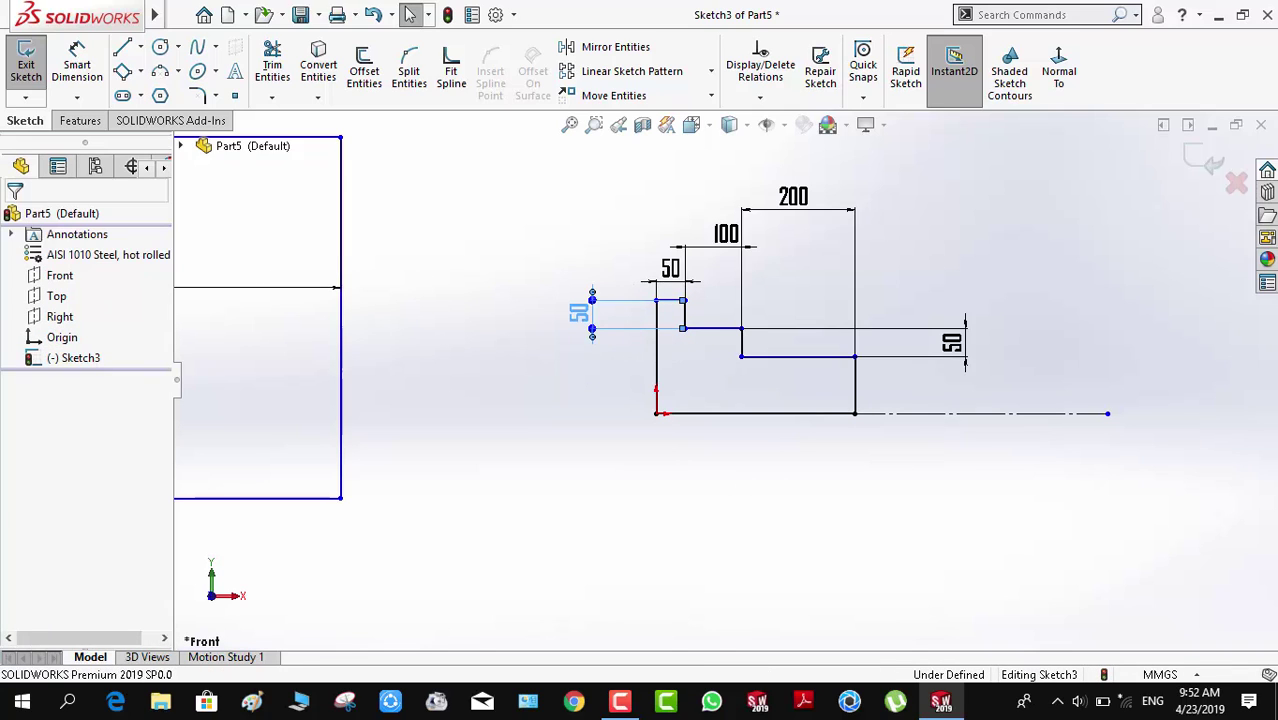
pyautogui.moveTo(1010, 357); pyautogui.dragTo(1012, 361)
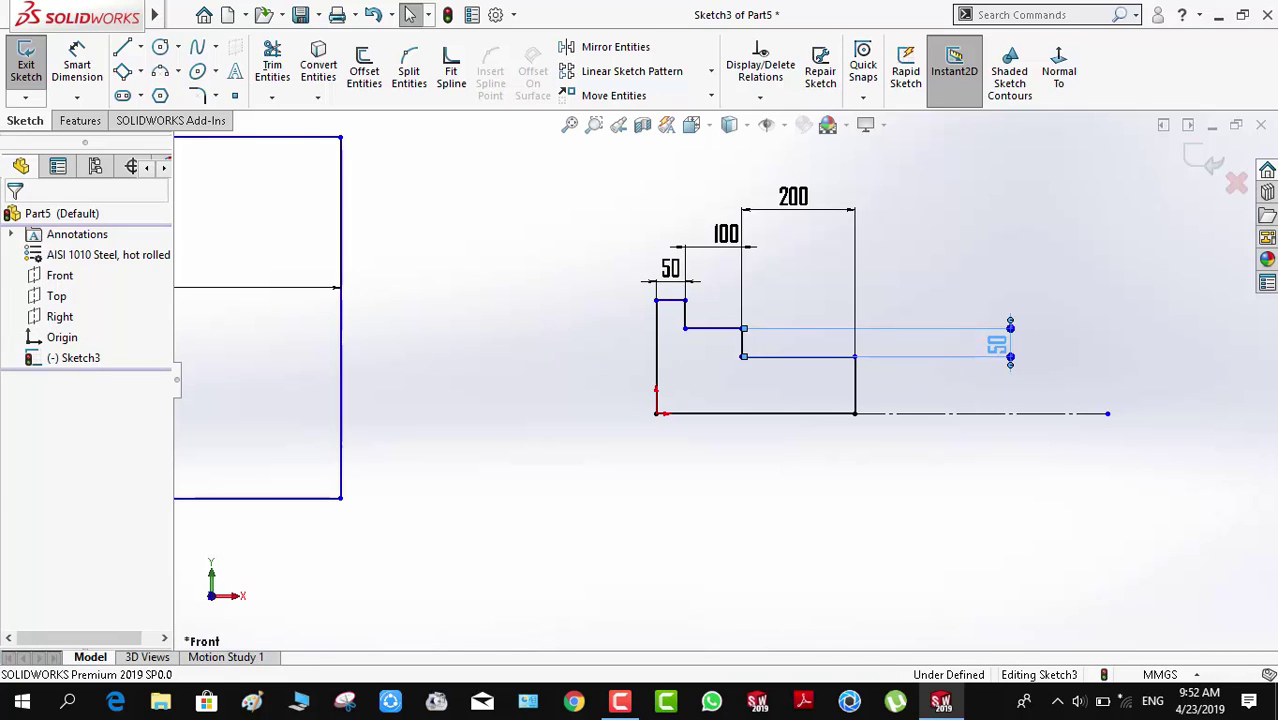
pyautogui.press('Delete')
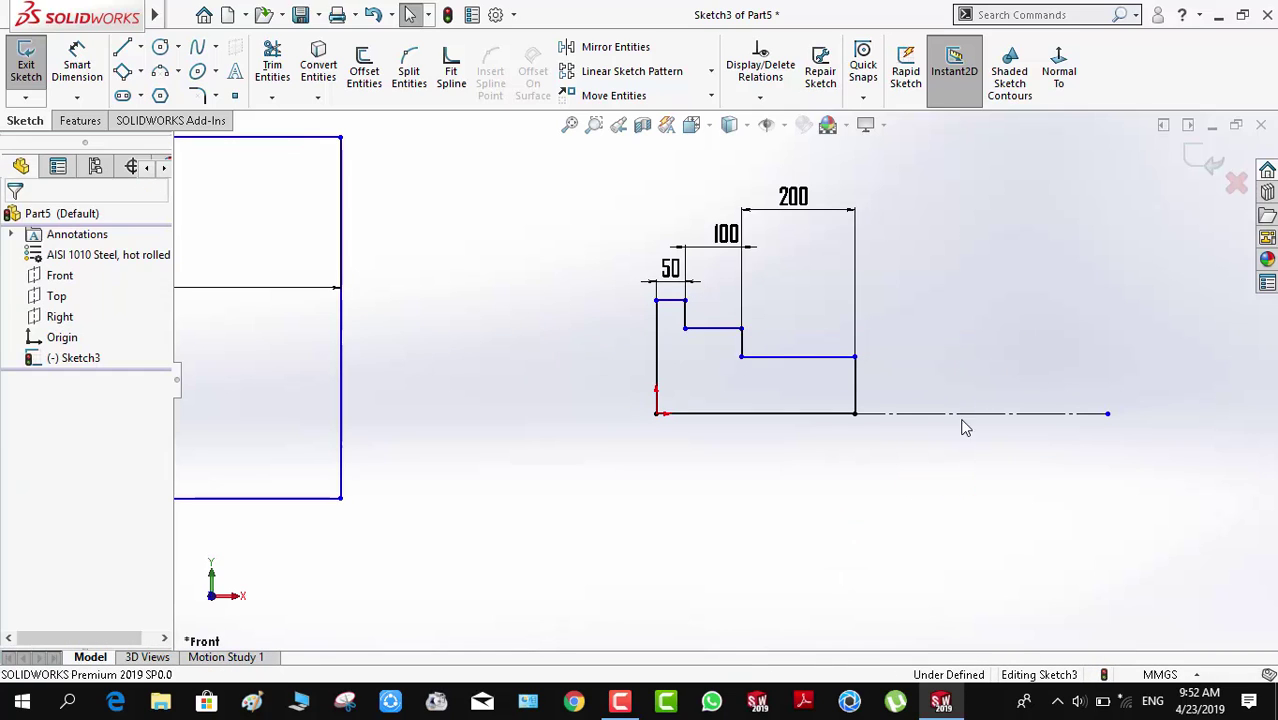
# Add a doubled-distance dimension of 200 mm between the lowest step's horizontal line and the construction centerline.
pyautogui.moveTo(962, 425); pyautogui.dragTo(963, 310, button='right')
pyautogui.click(830, 357)
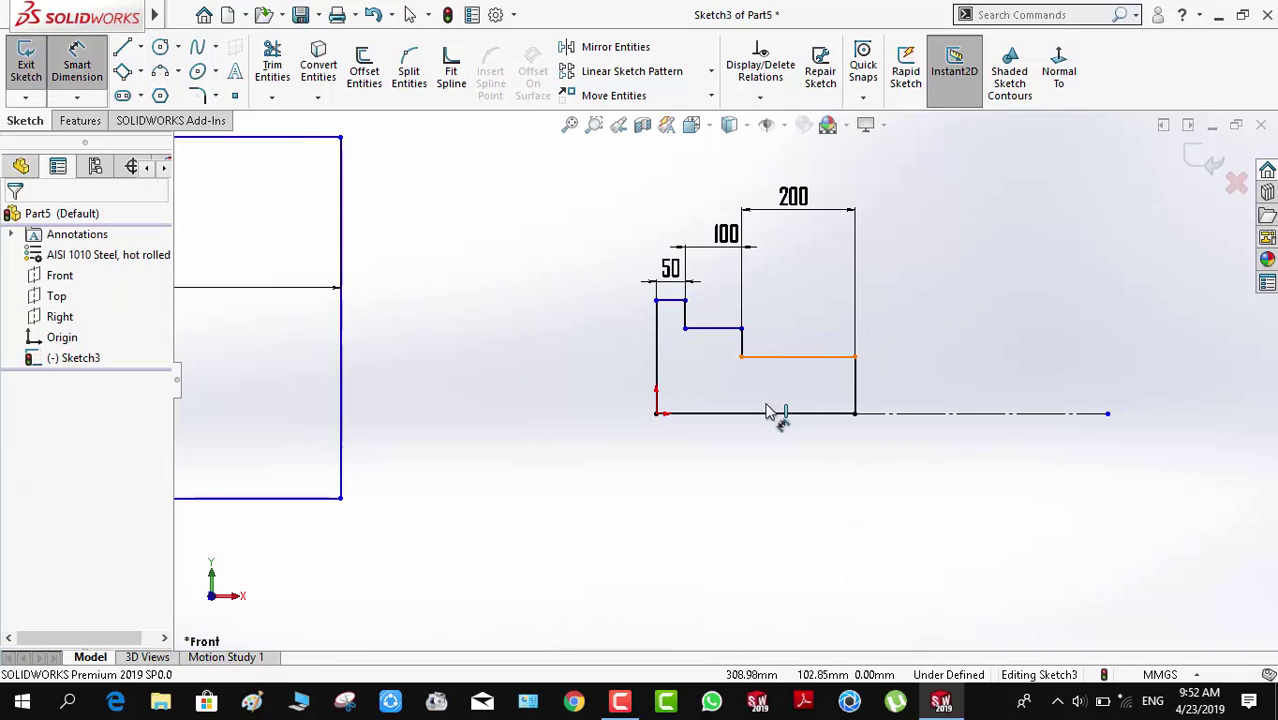
pyautogui.click(761, 414)
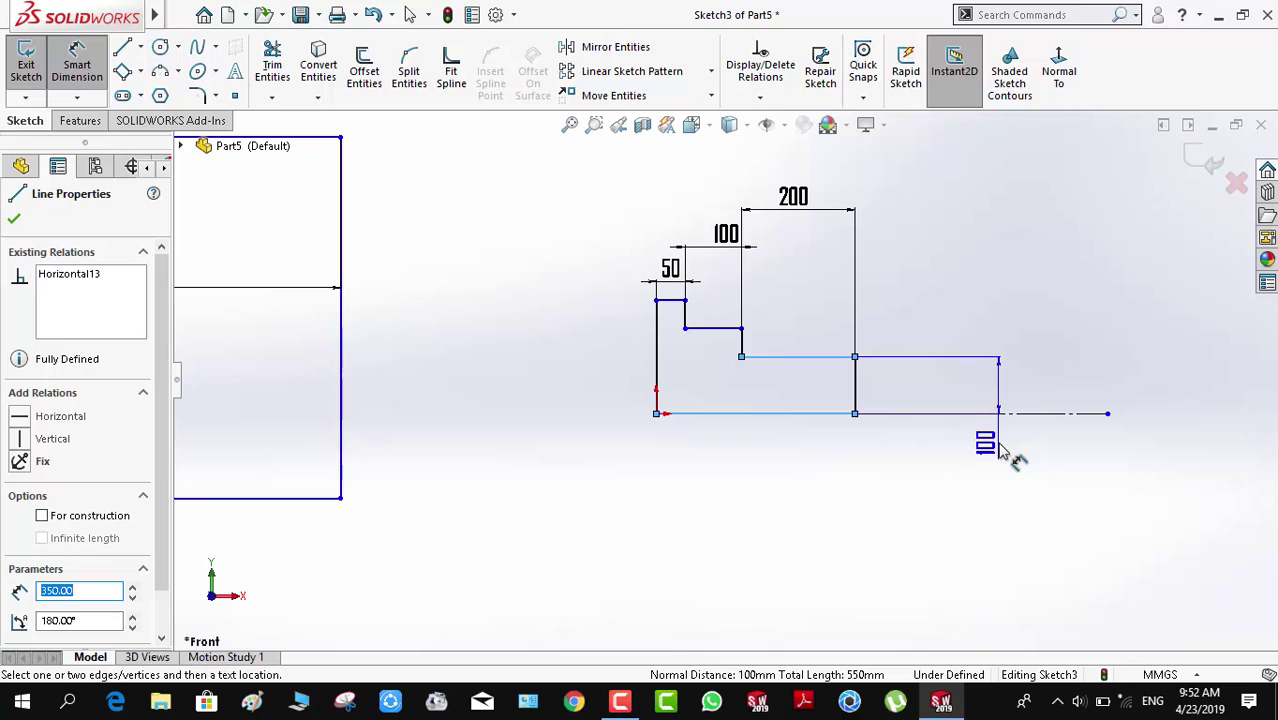
pyautogui.press('Escape')
pyautogui.click(1008, 412)
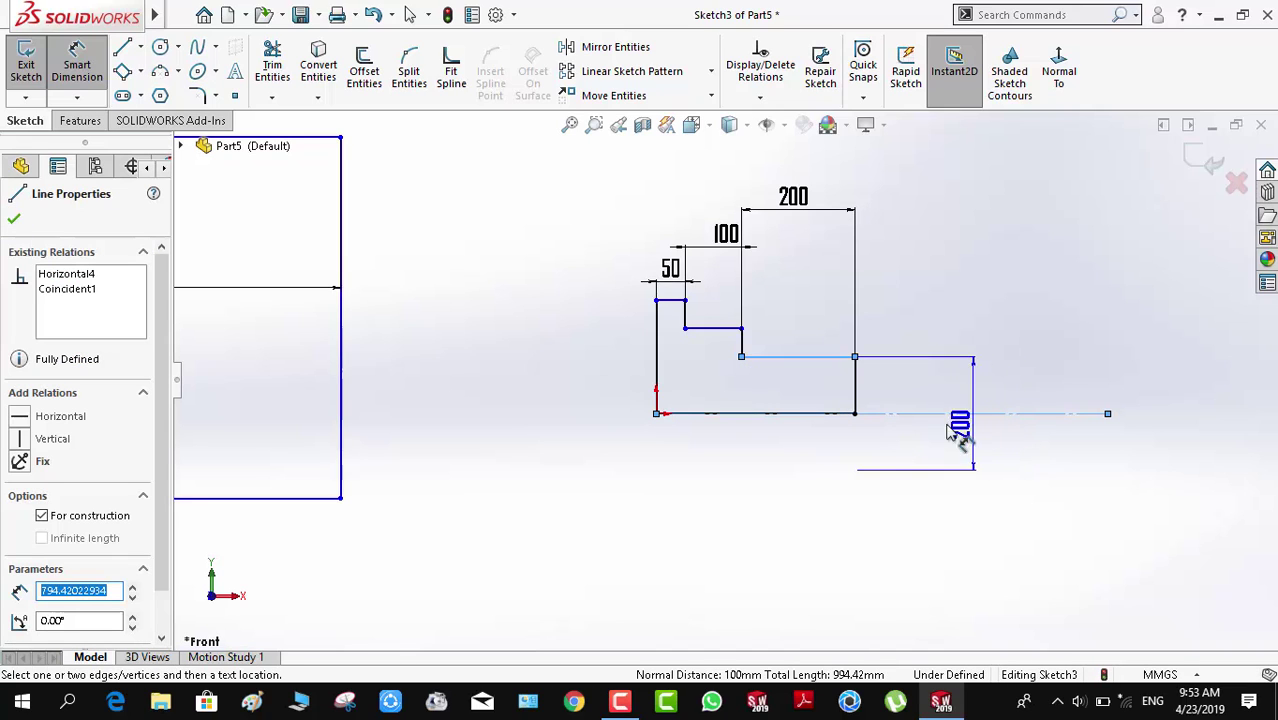
pyautogui.click(967, 420)
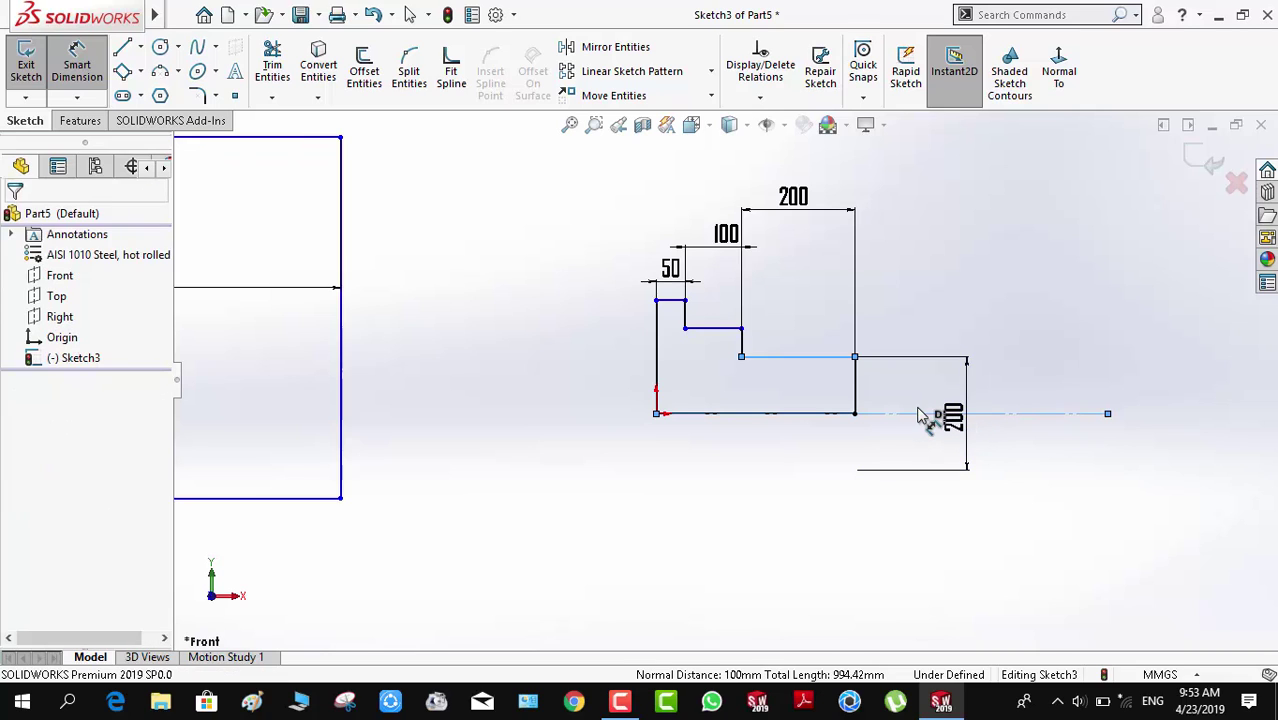
pyautogui.click(920, 416)
pyautogui.press('Return')
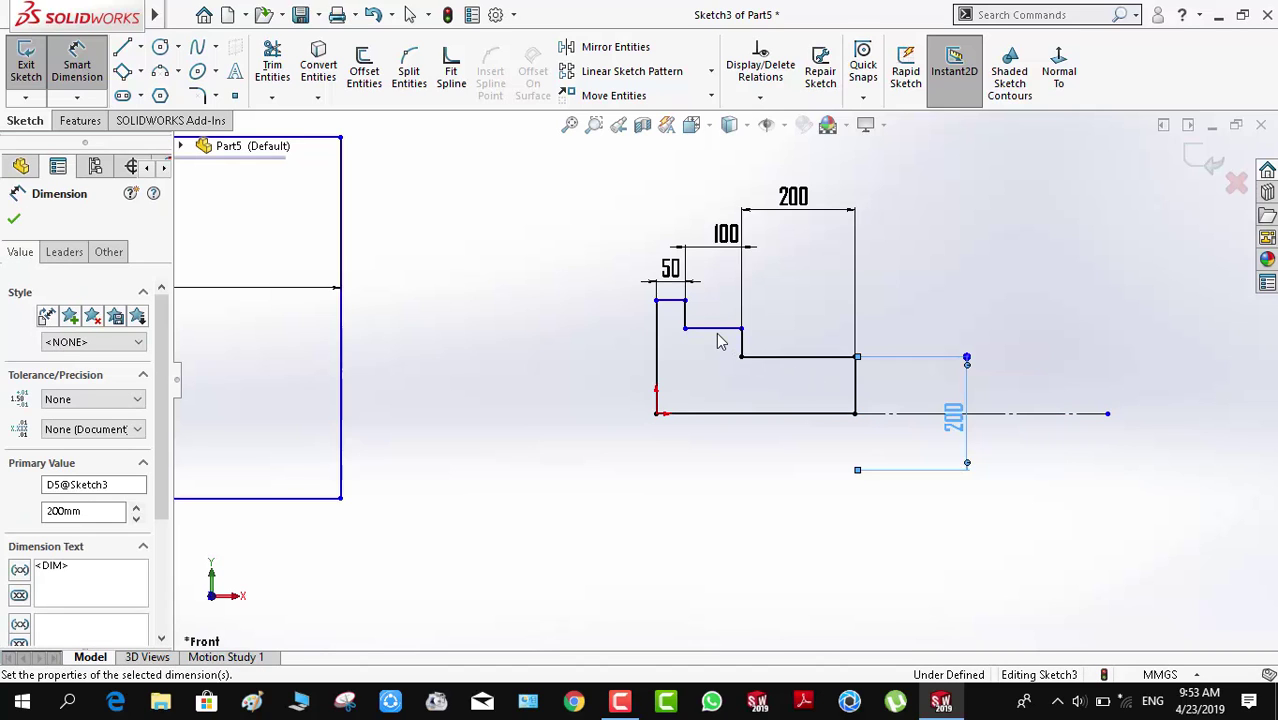
# Add a doubled-distance dimension of 300 mm between the middle step's horizontal line and the centerline.
pyautogui.click(718, 331)
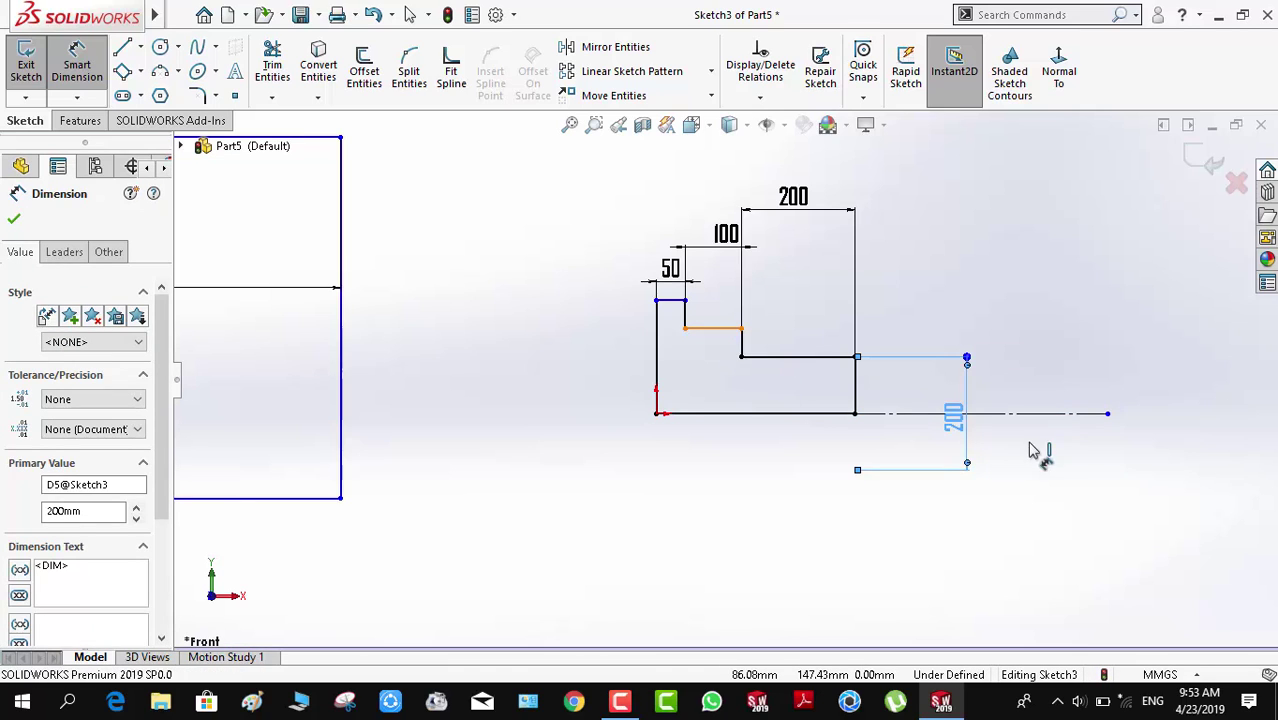
pyautogui.click(1095, 413)
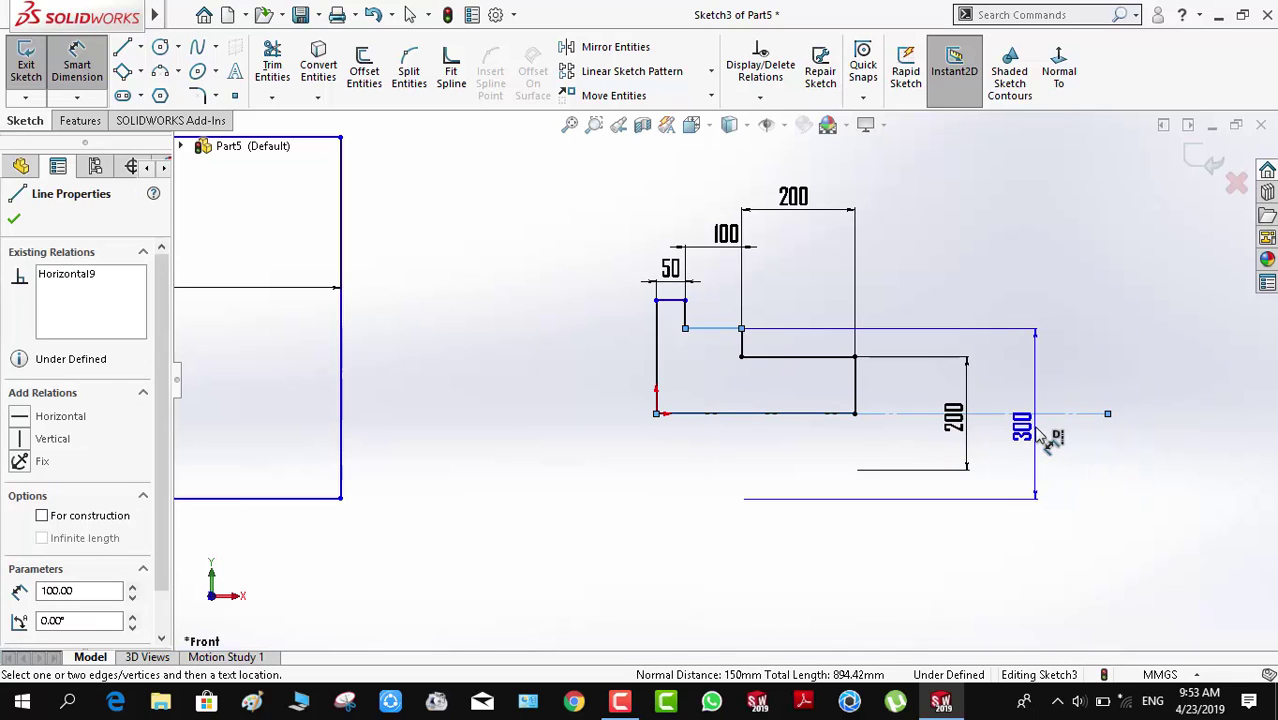
pyautogui.click(1040, 435)
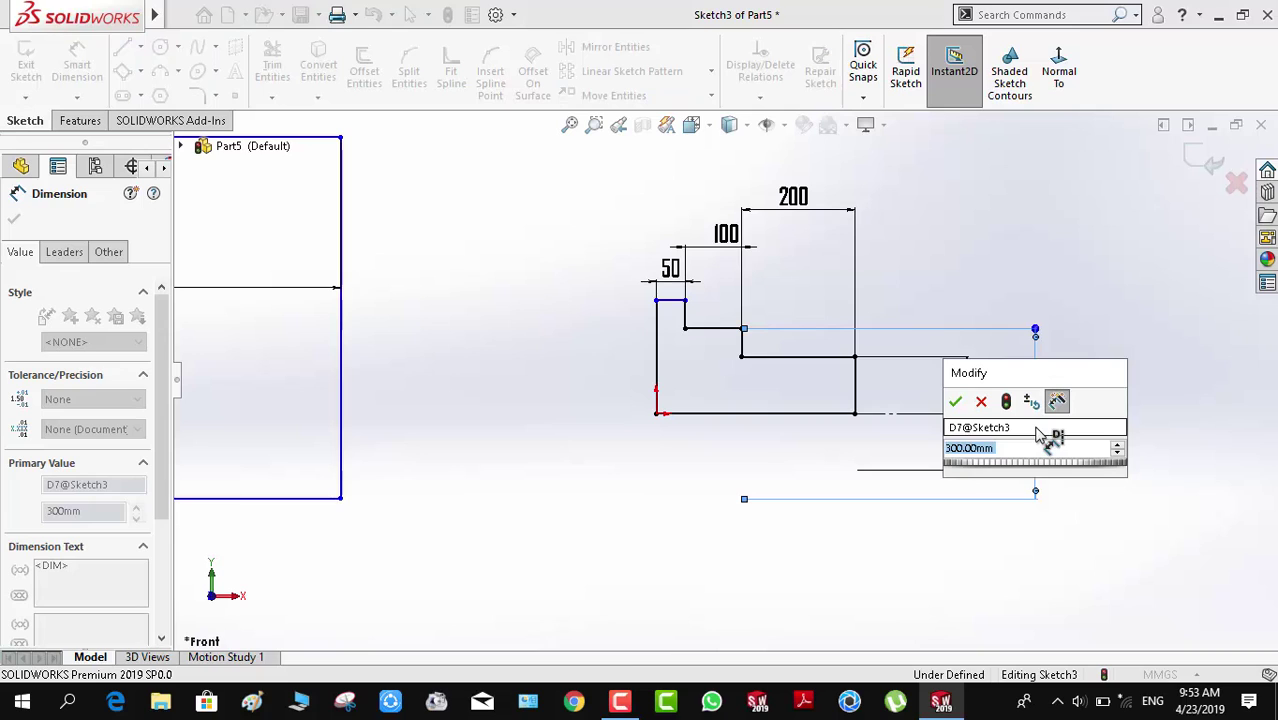
pyautogui.press('Return')
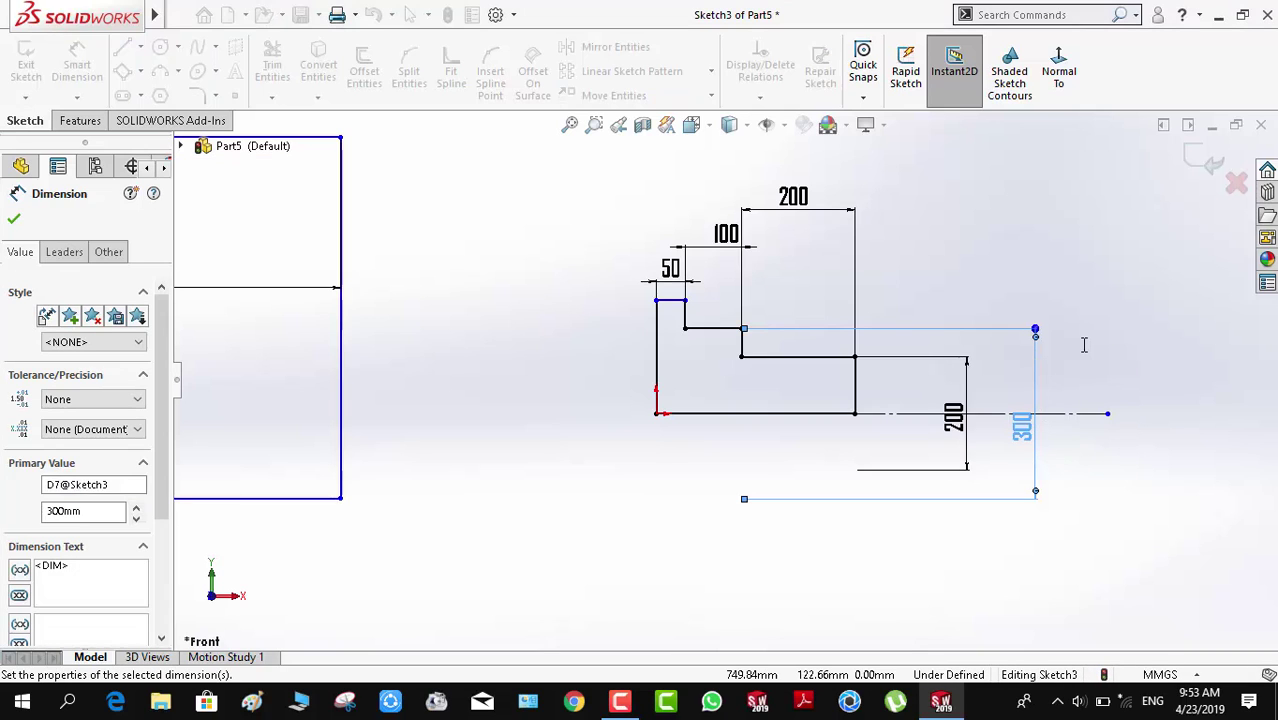
pyautogui.click(1092, 355)
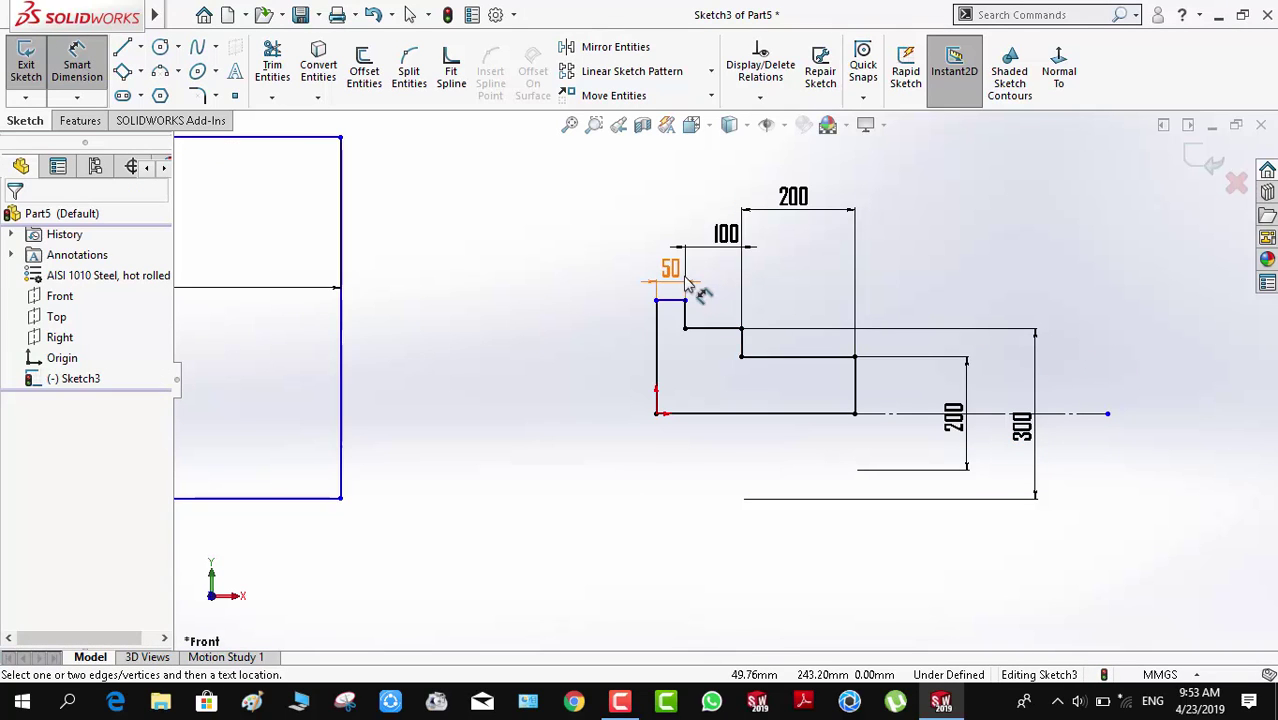
# Add a doubled-distance dimension of 400 mm between the profile's top edge and the centerline.
pyautogui.click(669, 306)
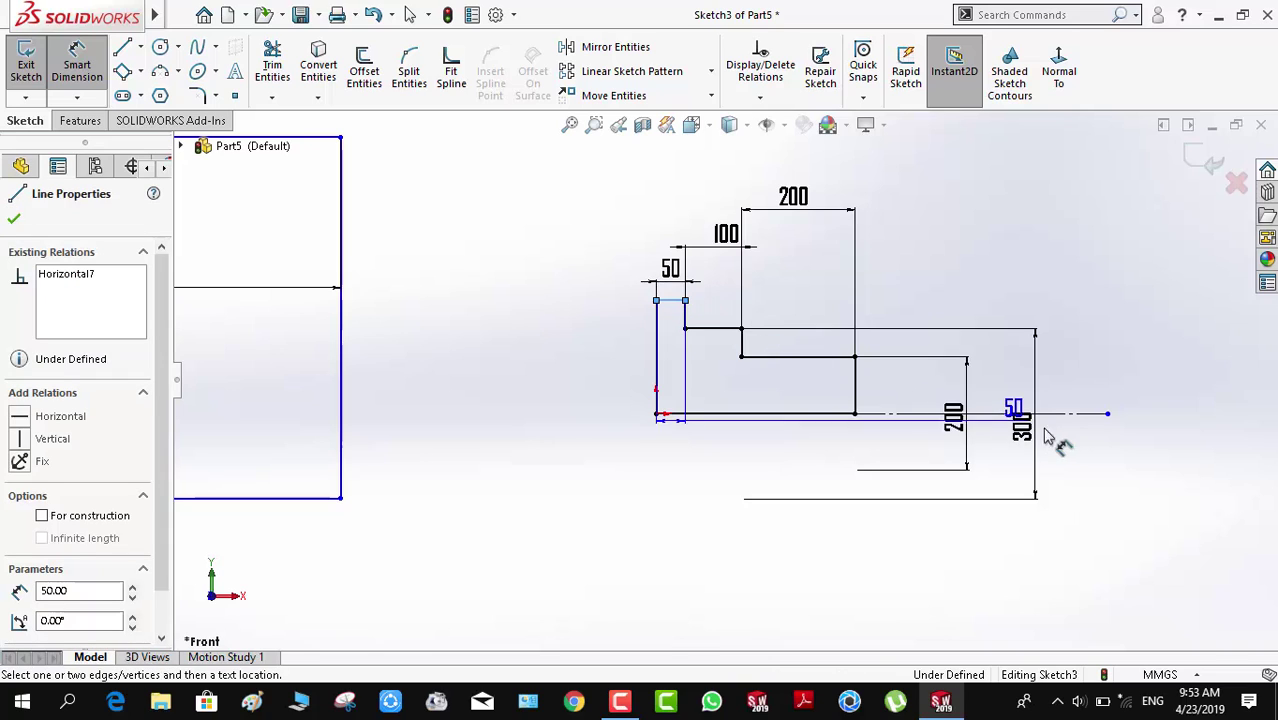
pyautogui.click(1073, 413)
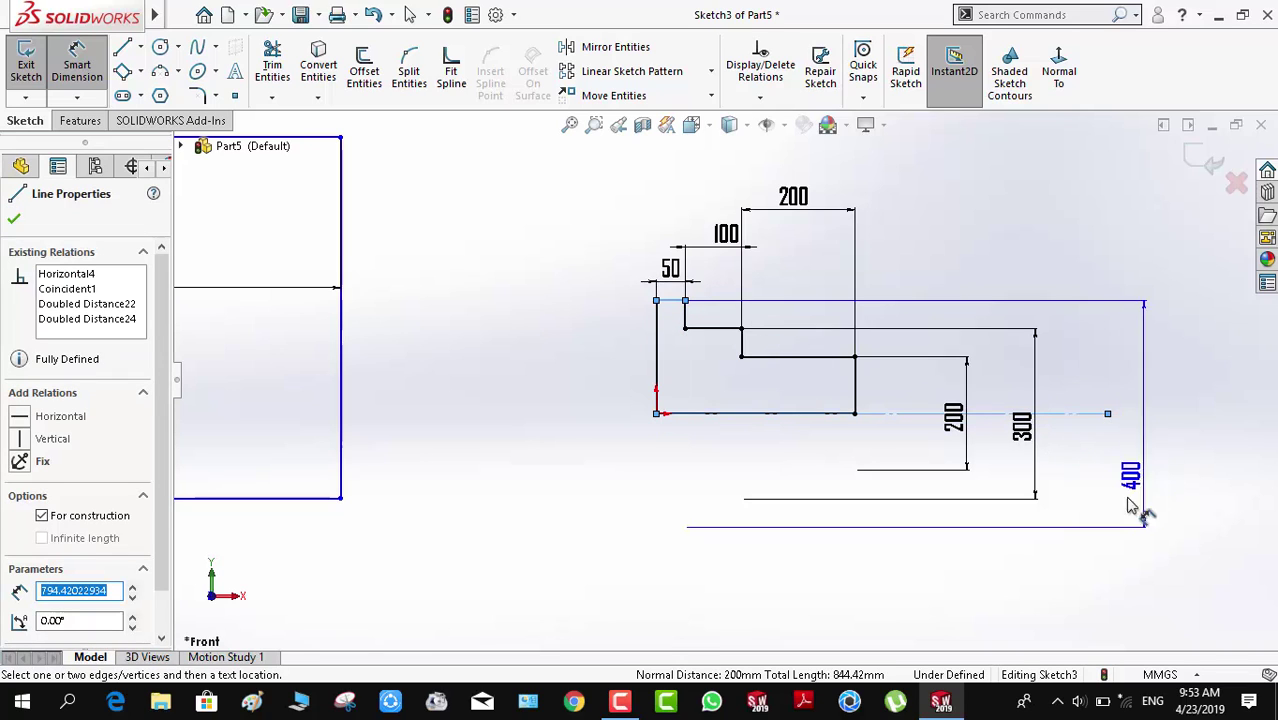
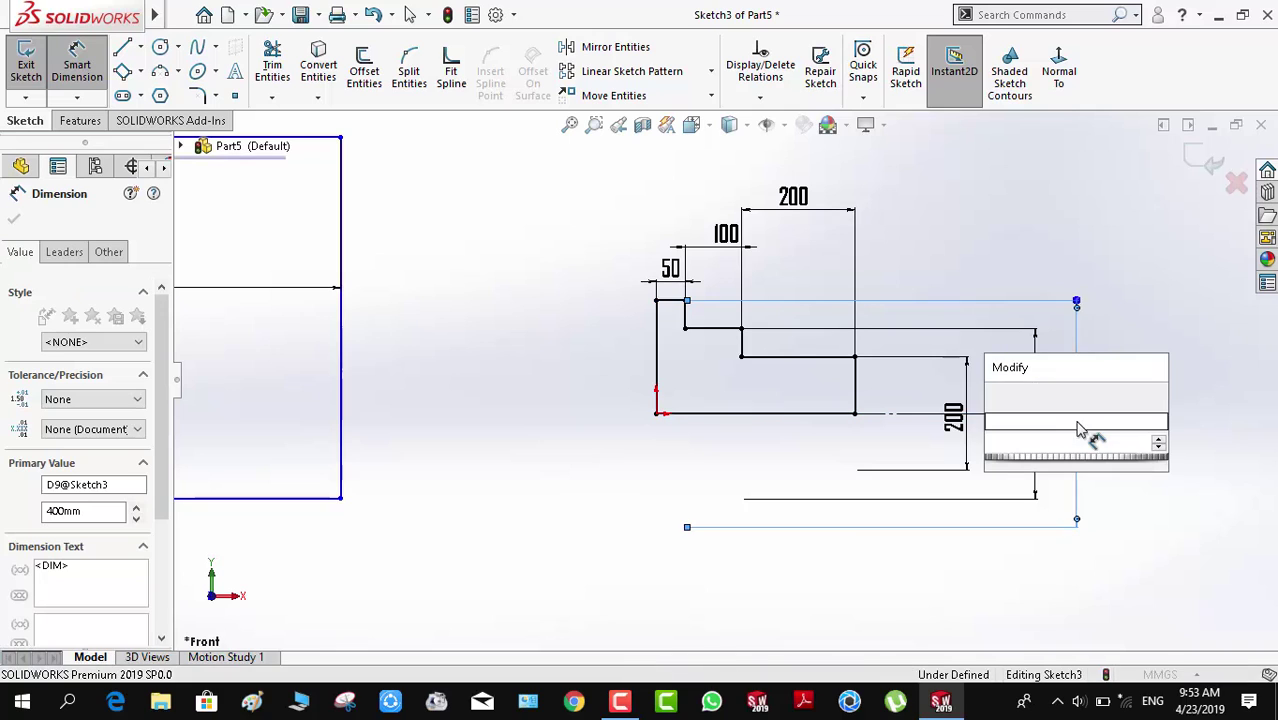
pyautogui.press('Return')
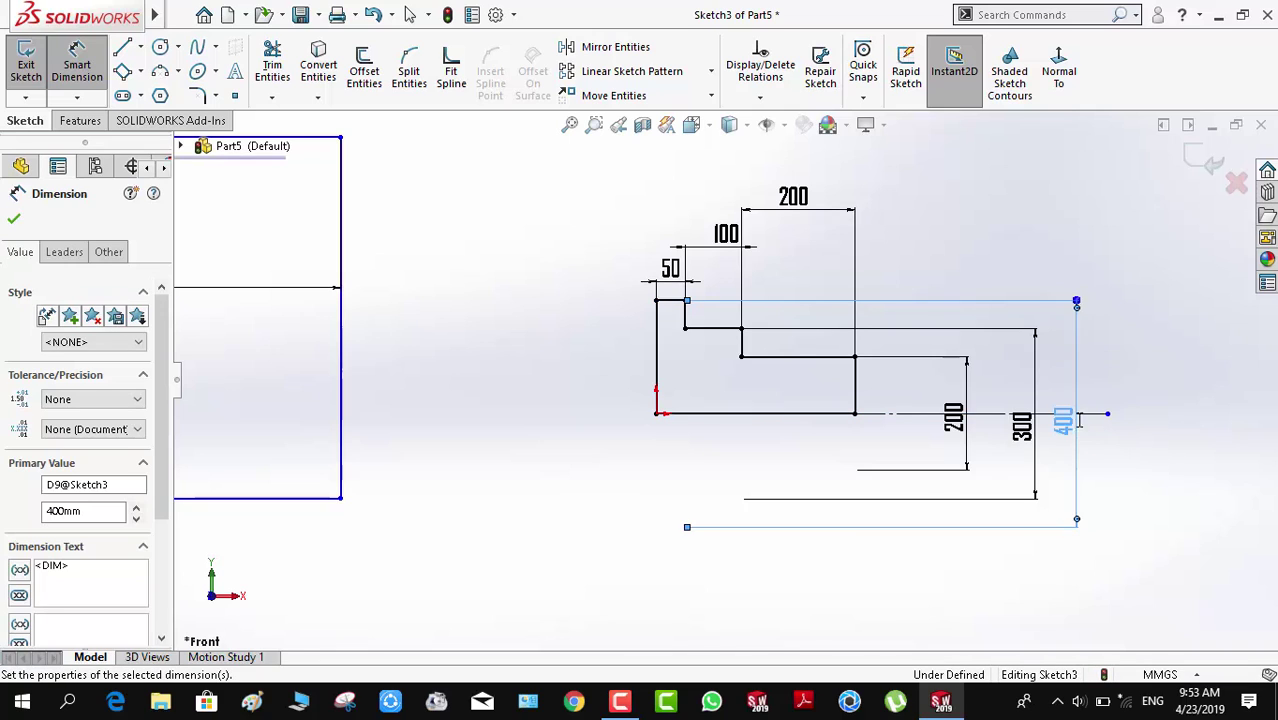
pyautogui.click(1126, 353)
# In an empty area of the sketch, draw a horizontal line and a diagonal line rising outward from its right end.
pyautogui.scroll(3, 1126, 353)
pyautogui.scroll(-3, 1126, 353)
pyautogui.scroll(3, 1126, 353)
pyautogui.scroll(-1, 1126, 353)
pyautogui.scroll(-3, 1128, 360)
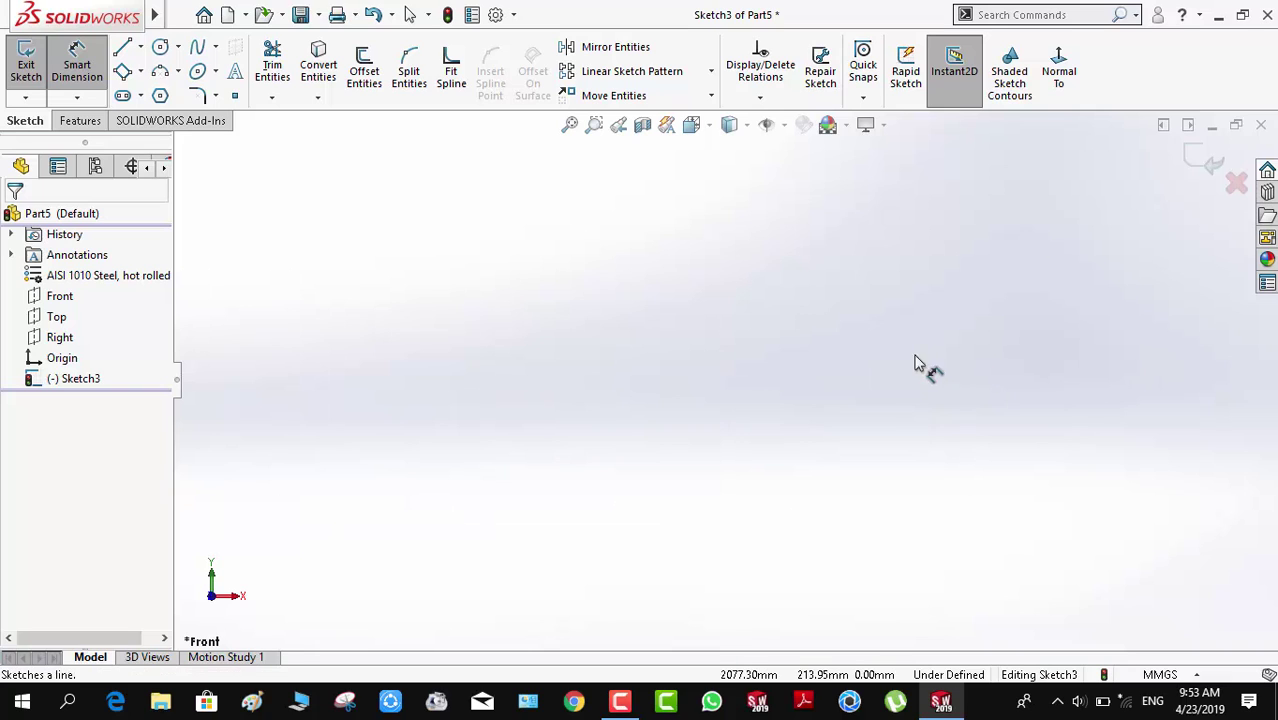
pyautogui.press('l')
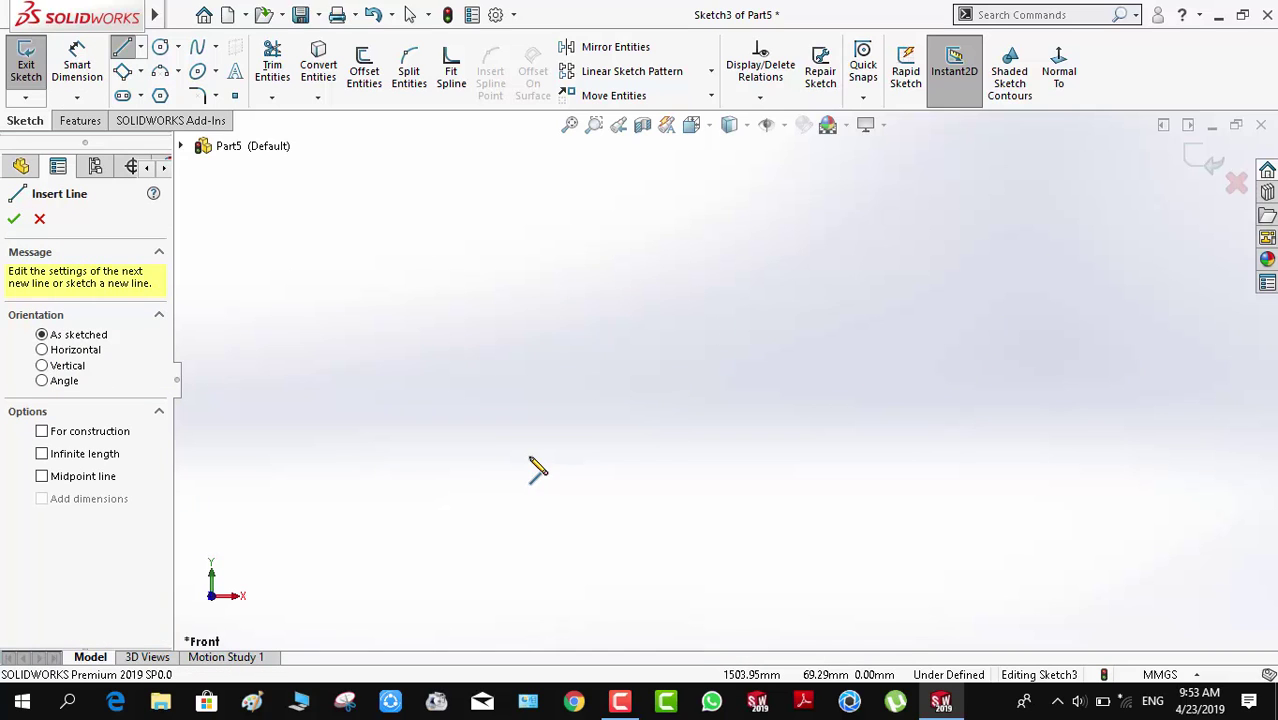
pyautogui.click(530, 457)
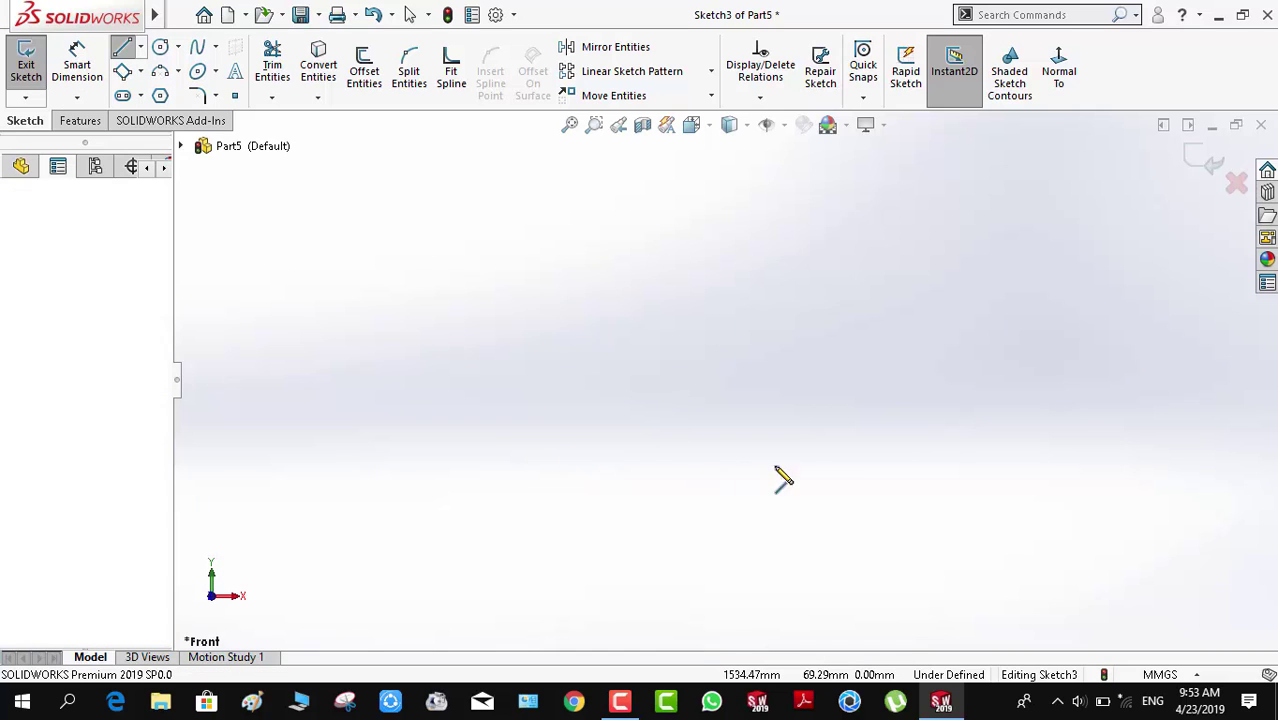
pyautogui.click(829, 457)
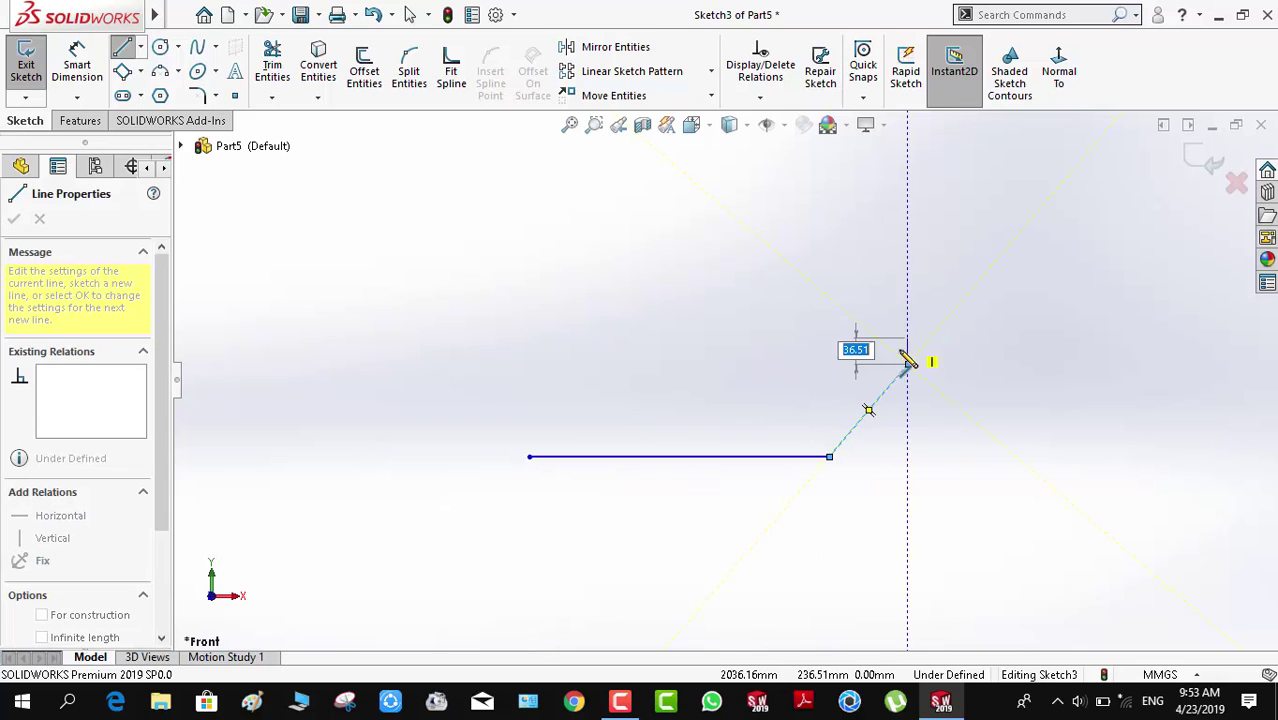
pyautogui.doubleClick(907, 364)
# Continue the outline with a tangent arc of about 104 mm radius, a horizontal top line and a vertical line down to the starting corner.
pyautogui.click(907, 365)
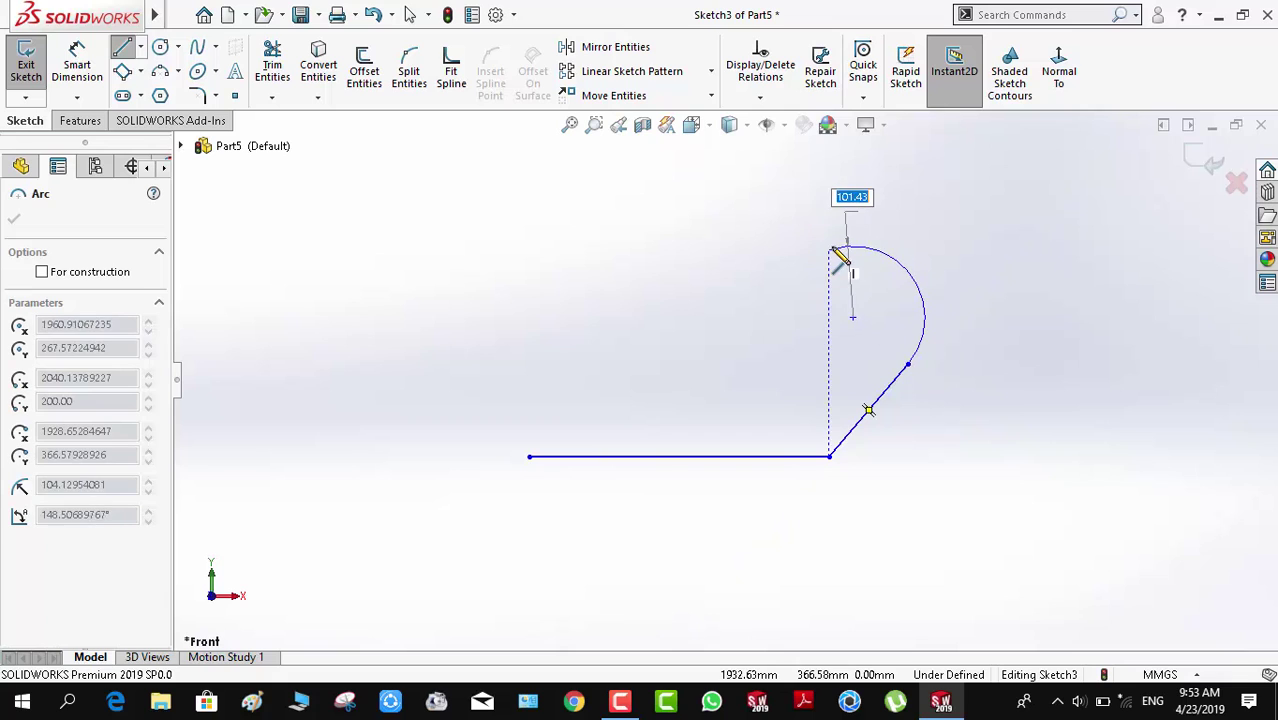
pyautogui.click(829, 247)
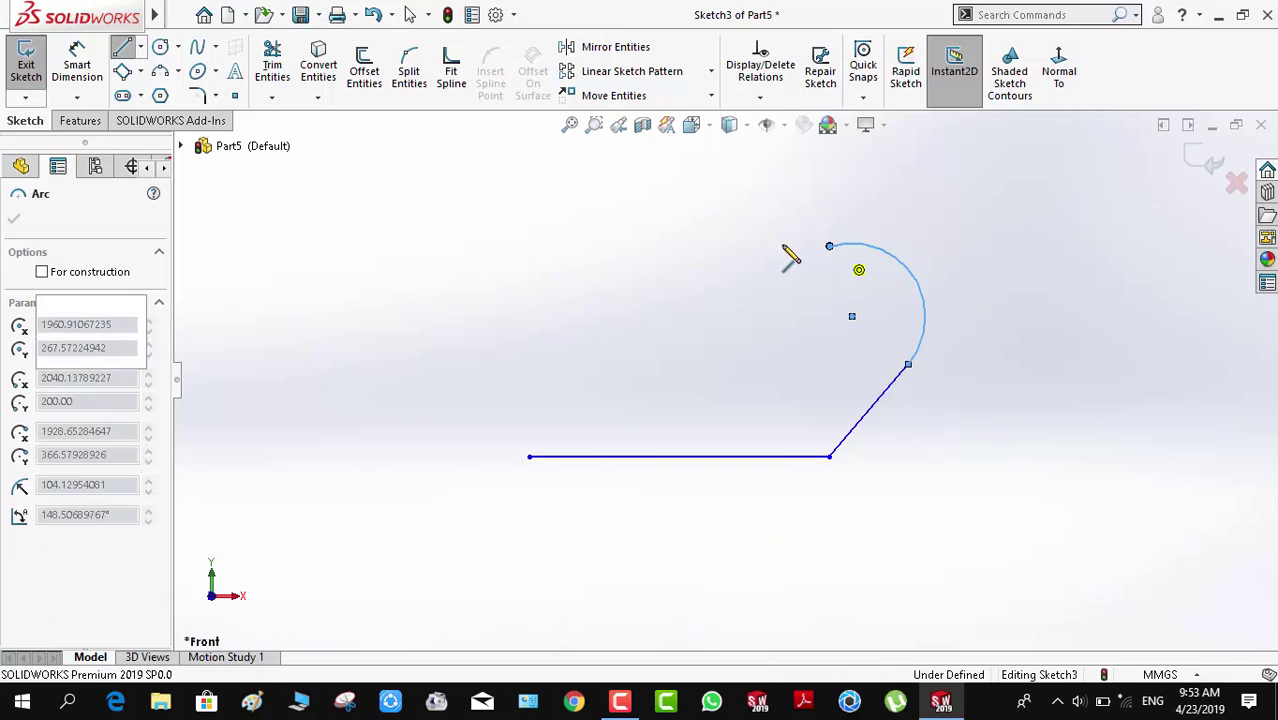
pyautogui.click(529, 246)
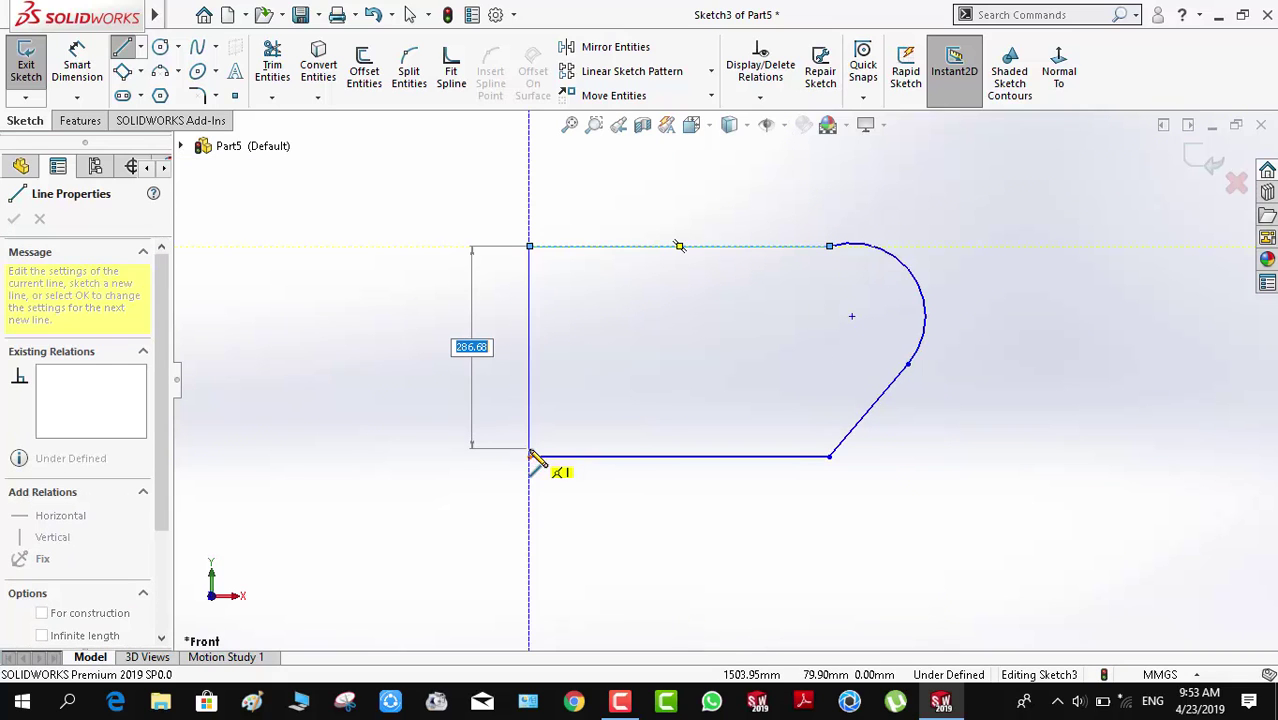
pyautogui.click(530, 458)
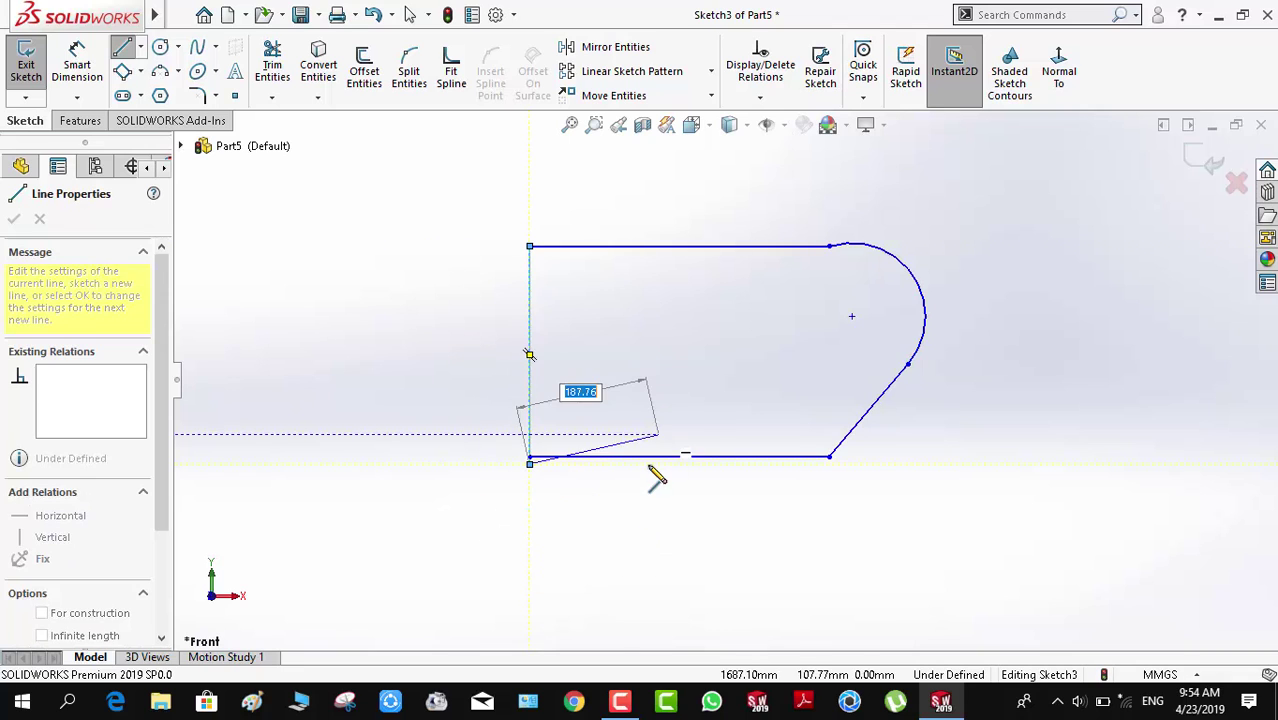
pyautogui.press('Escape')
pyautogui.press('Escape')
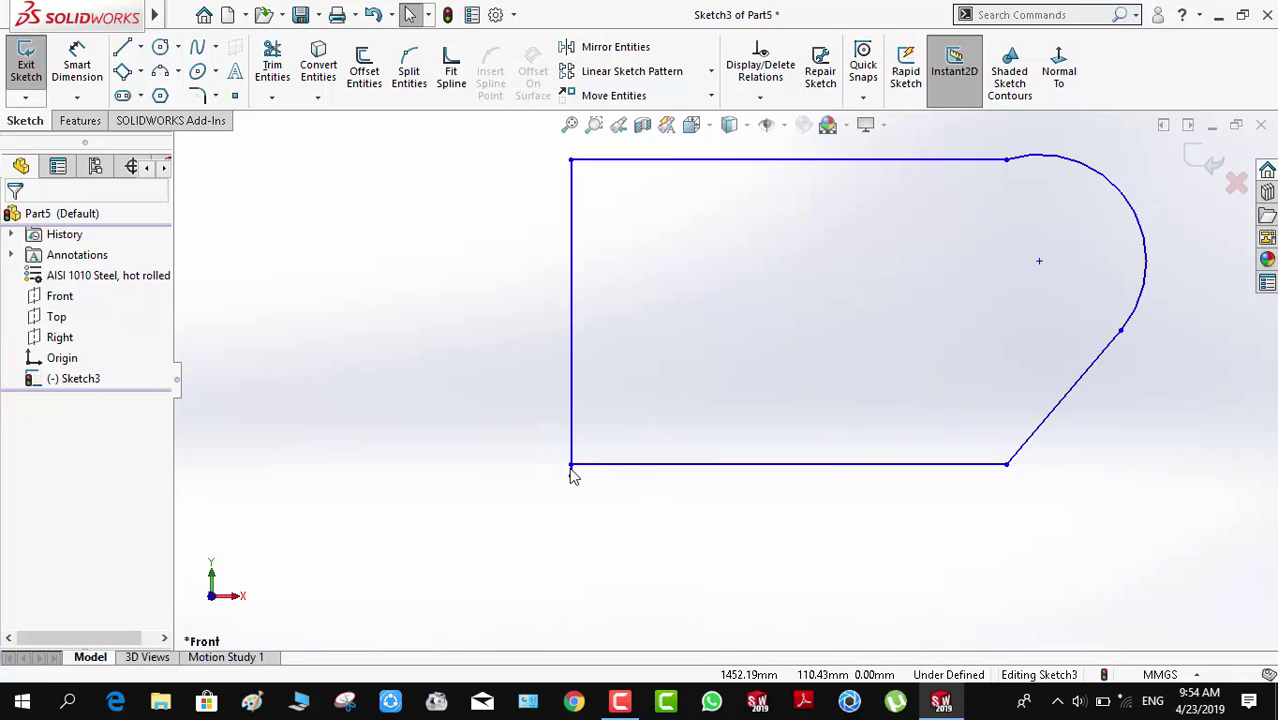
# Join the open endpoints at the new profile's lower-left corner so the outline is closed.
pyautogui.scroll(-3, 571, 471)
pyautogui.moveTo(605, 408); pyautogui.dragTo(602, 469)
pyautogui.scroll(3, 887, 321)
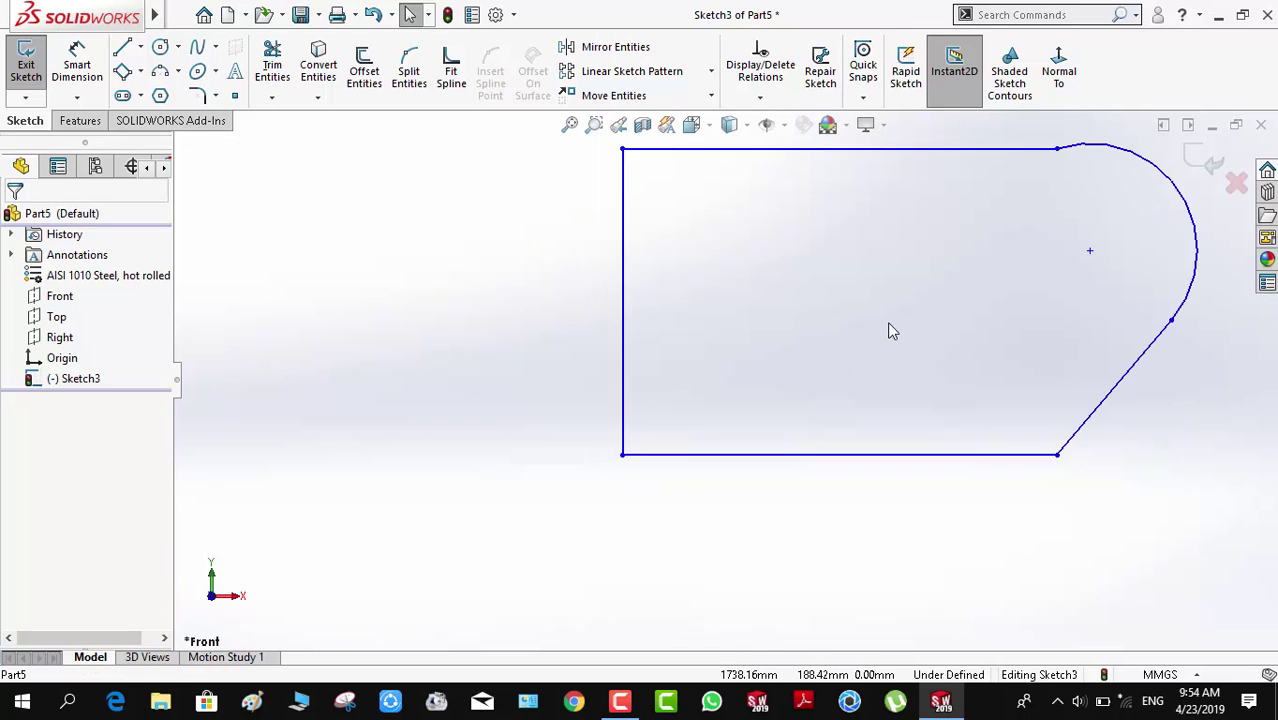
pyautogui.scroll(-2, 956, 197)
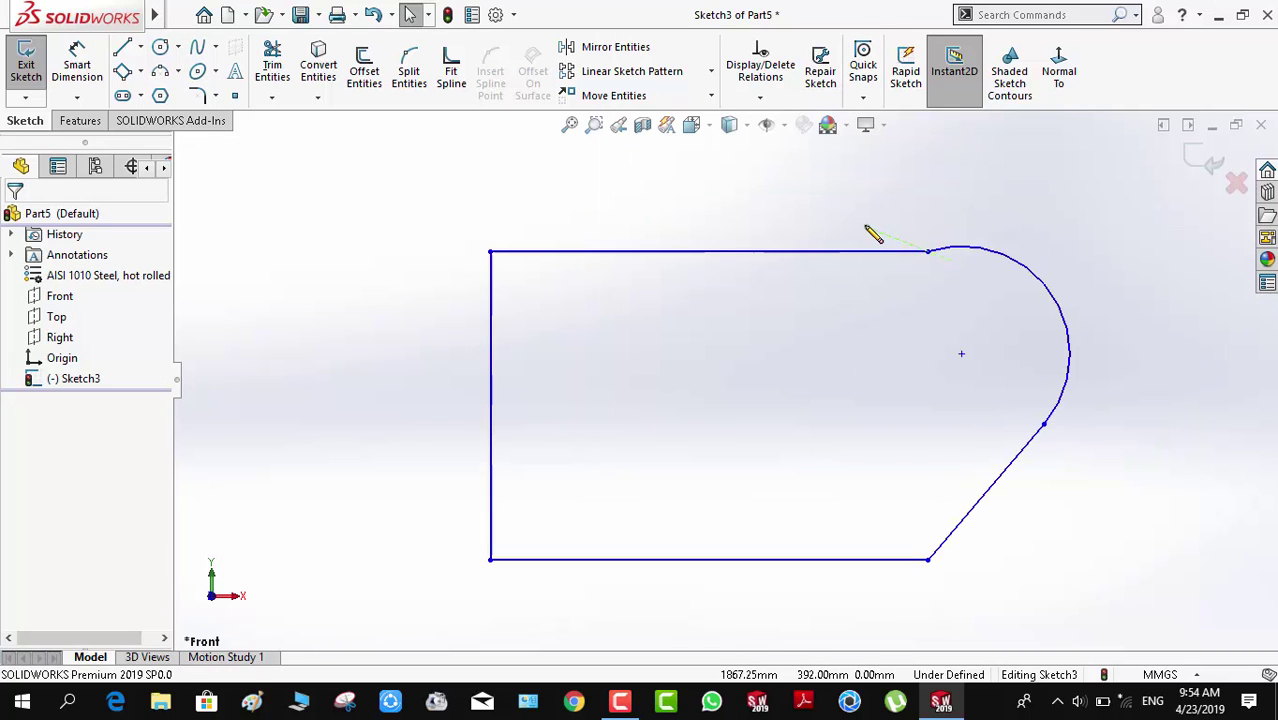
# Add a tangent relation between the arc and the top horizontal line.
pyautogui.click(940, 247)
pyautogui.keyDown('ctrl'); pyautogui.click(910, 251); pyautogui.keyUp('ctrl')
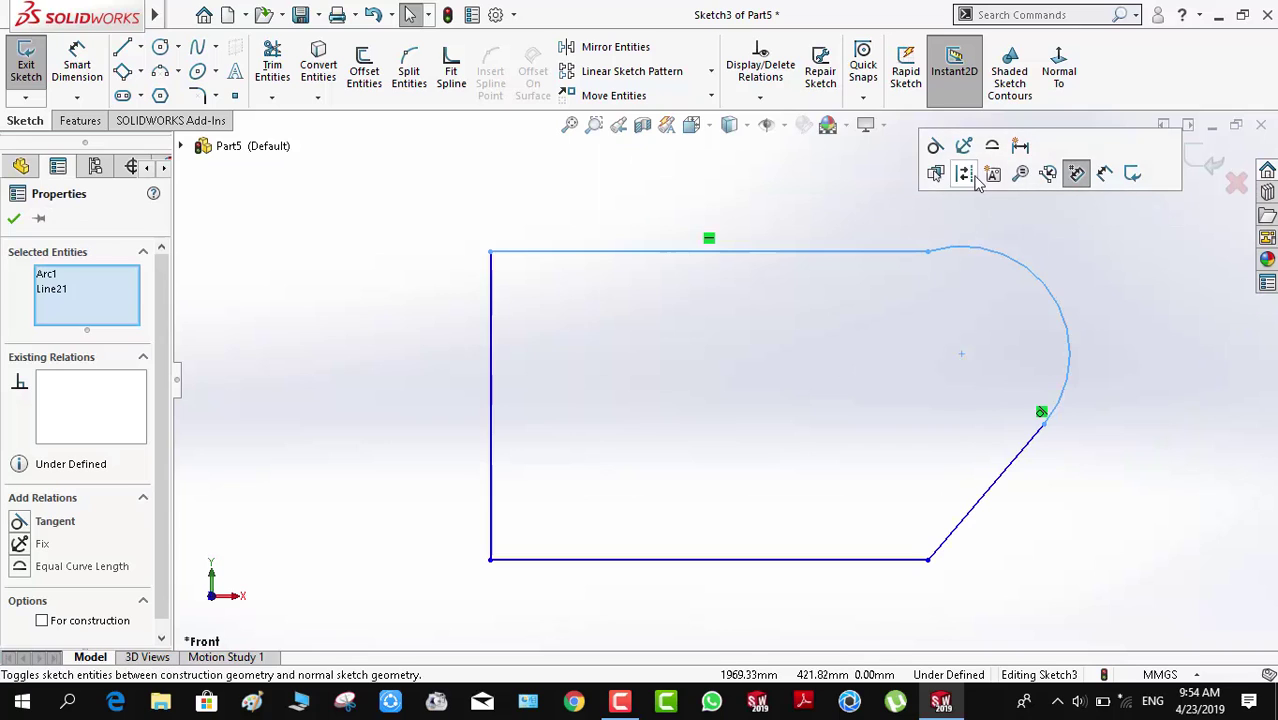
pyautogui.click(934, 147)
pyautogui.click(990, 280)
pyautogui.scroll(2, 1040, 291)
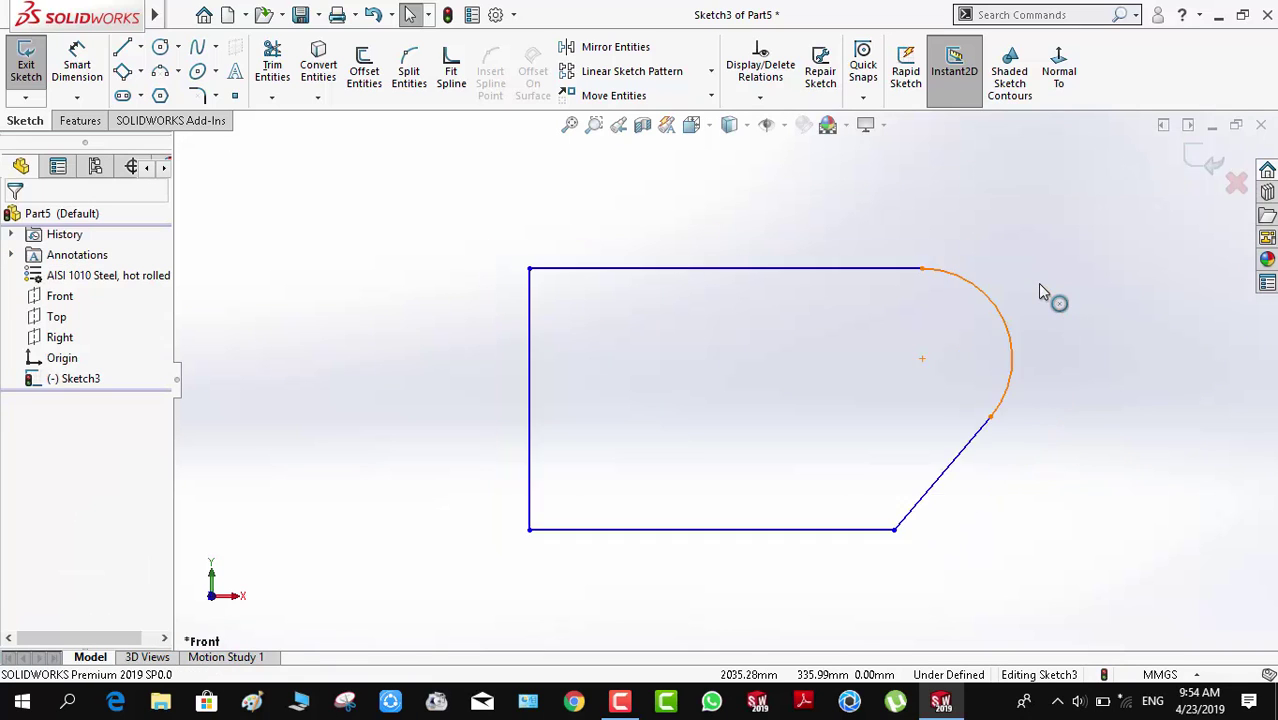
# Dimension the outline's left vertical line at 300 mm, placing the dimension outside the profile.
pyautogui.scroll(-1, 1039, 284)
pyautogui.scroll(3, 752, 390)
pyautogui.moveTo(717, 437); pyautogui.dragTo(676, 295, button='right')
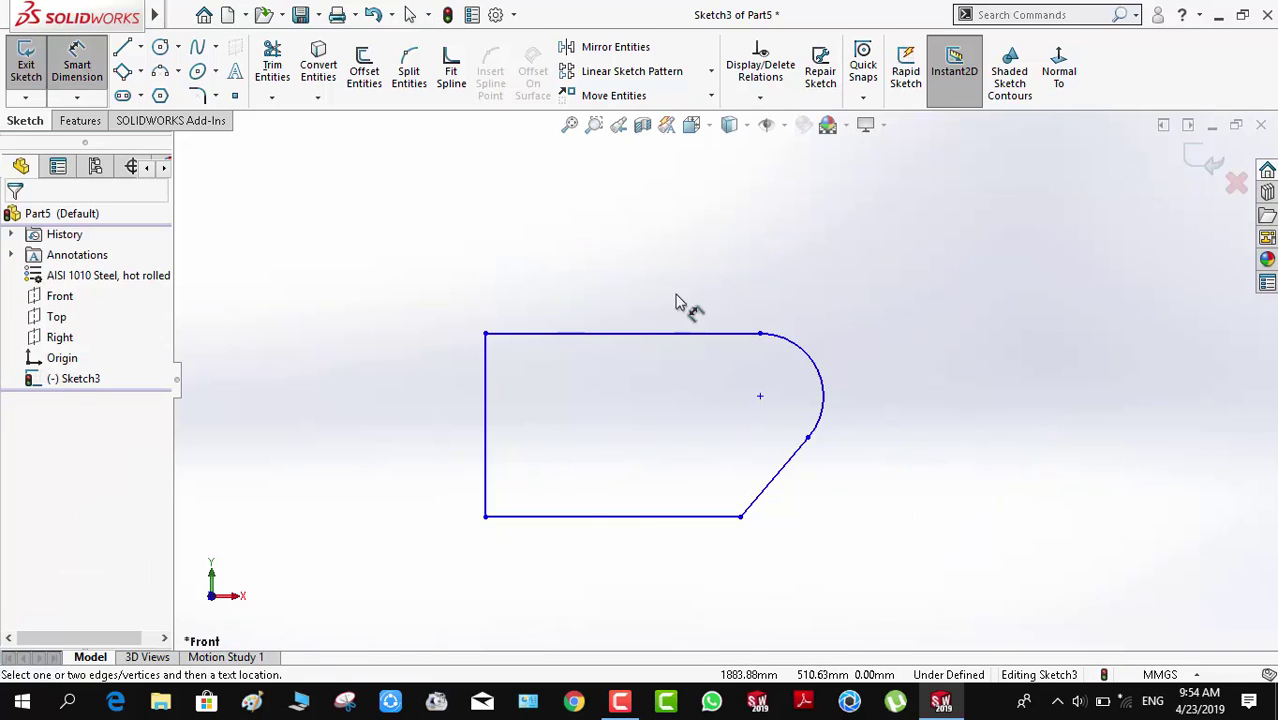
pyautogui.click(485, 436)
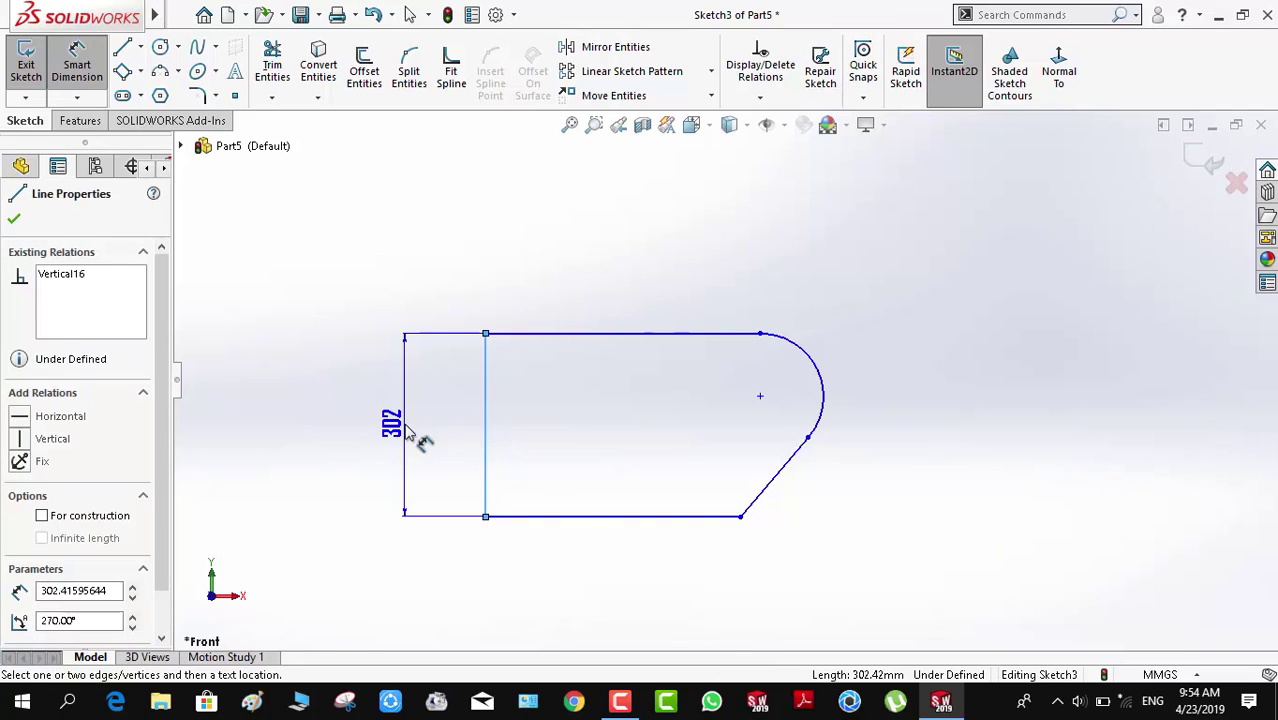
pyautogui.click(406, 430)
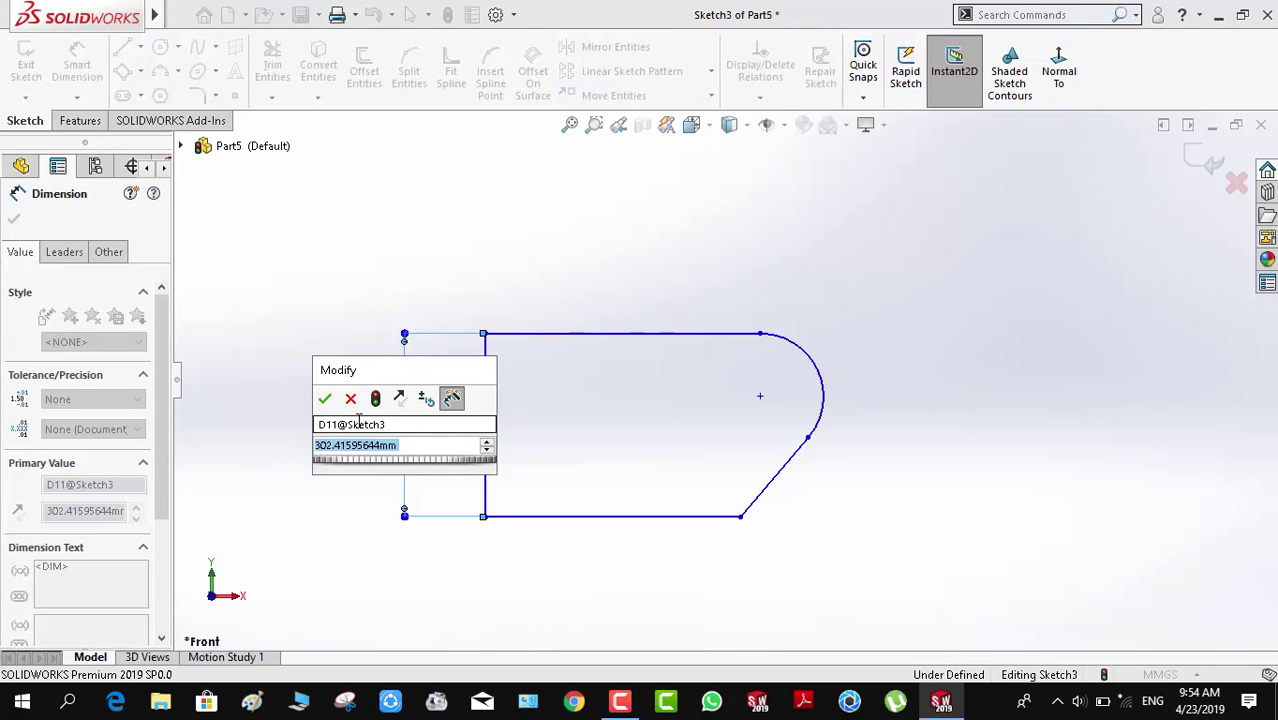
pyautogui.write('1')
pyautogui.press('BackSpace')
pyautogui.write('300')
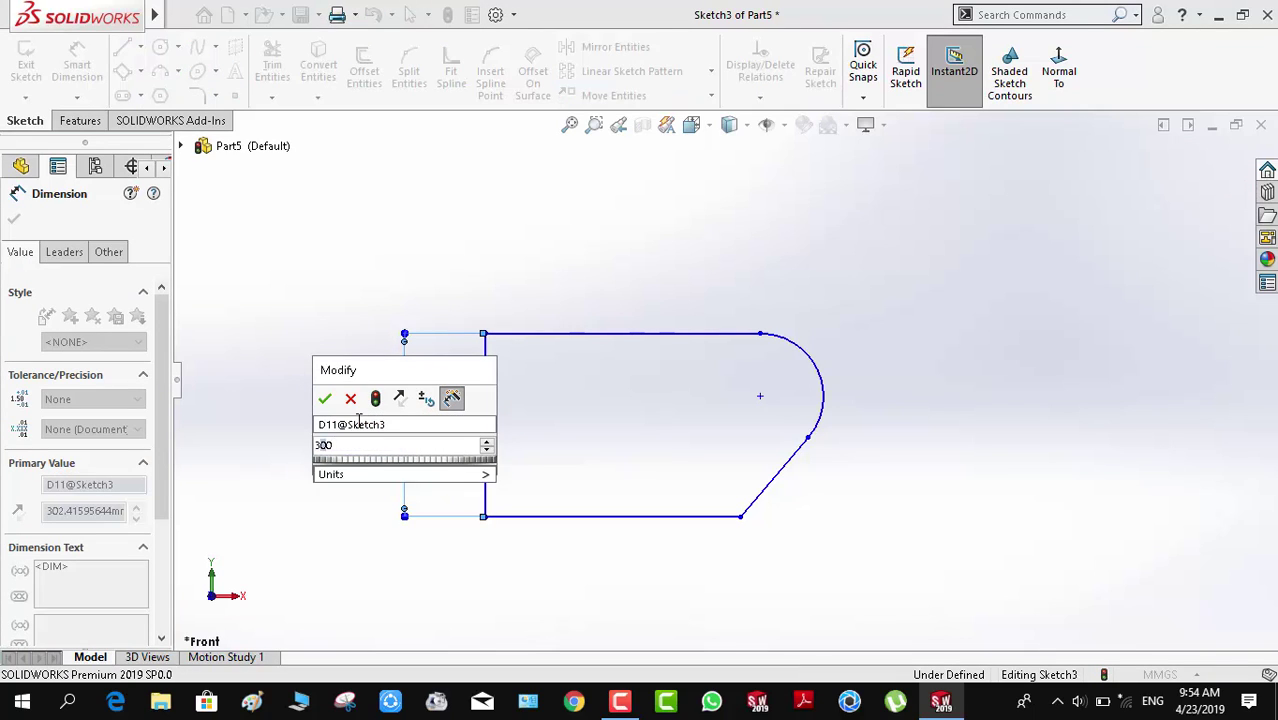
pyautogui.press('Return')
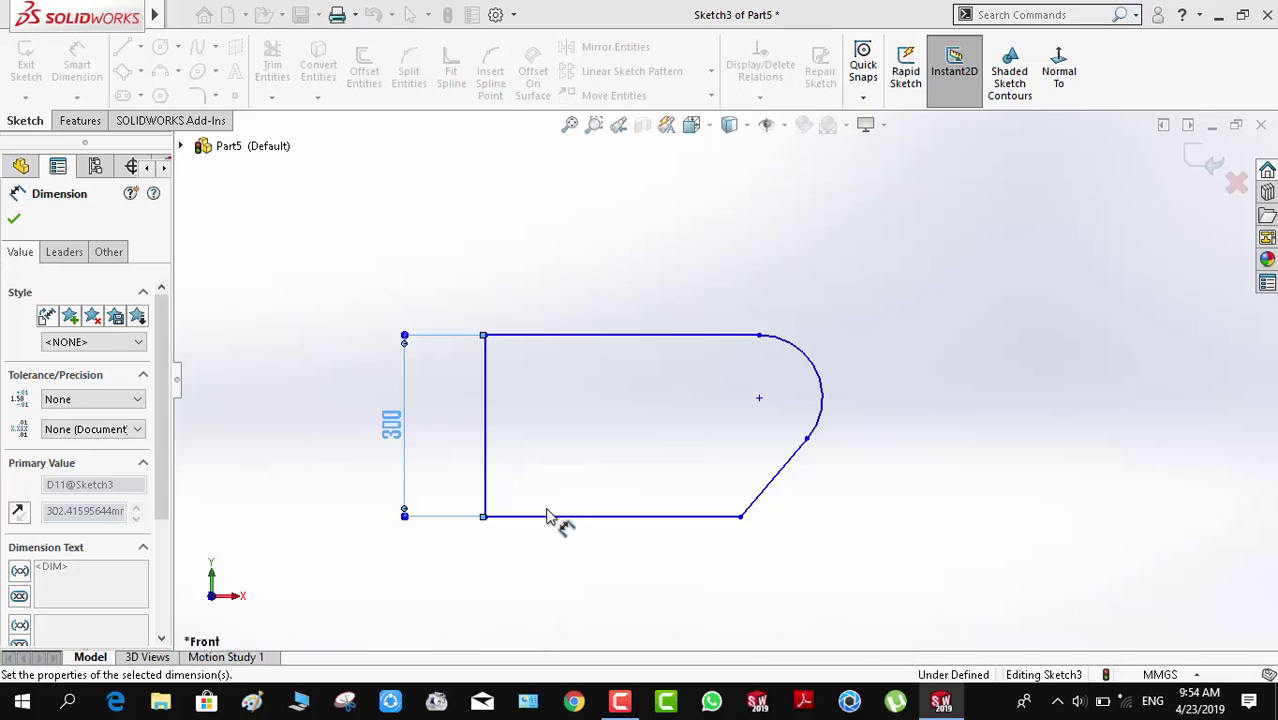
# Dimension the outline's bottom horizontal line at 450 mm, placing the dimension below it.
pyautogui.click(549, 520)
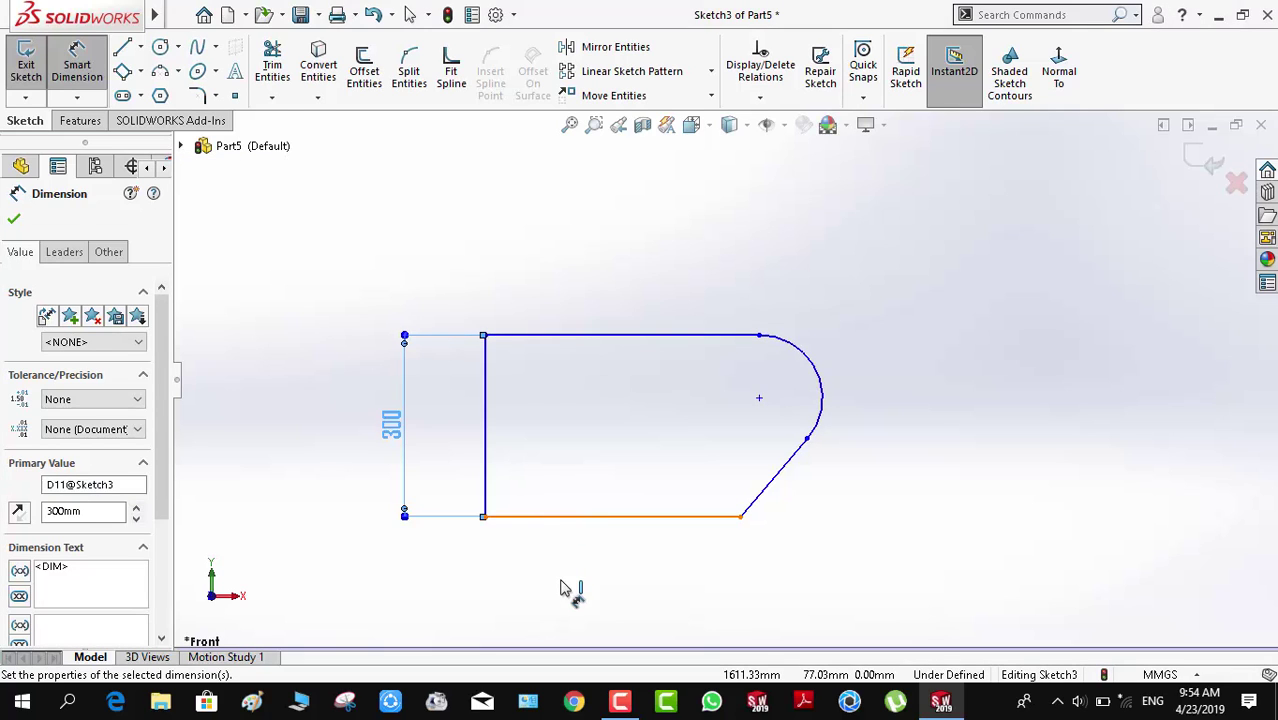
pyautogui.click(603, 610)
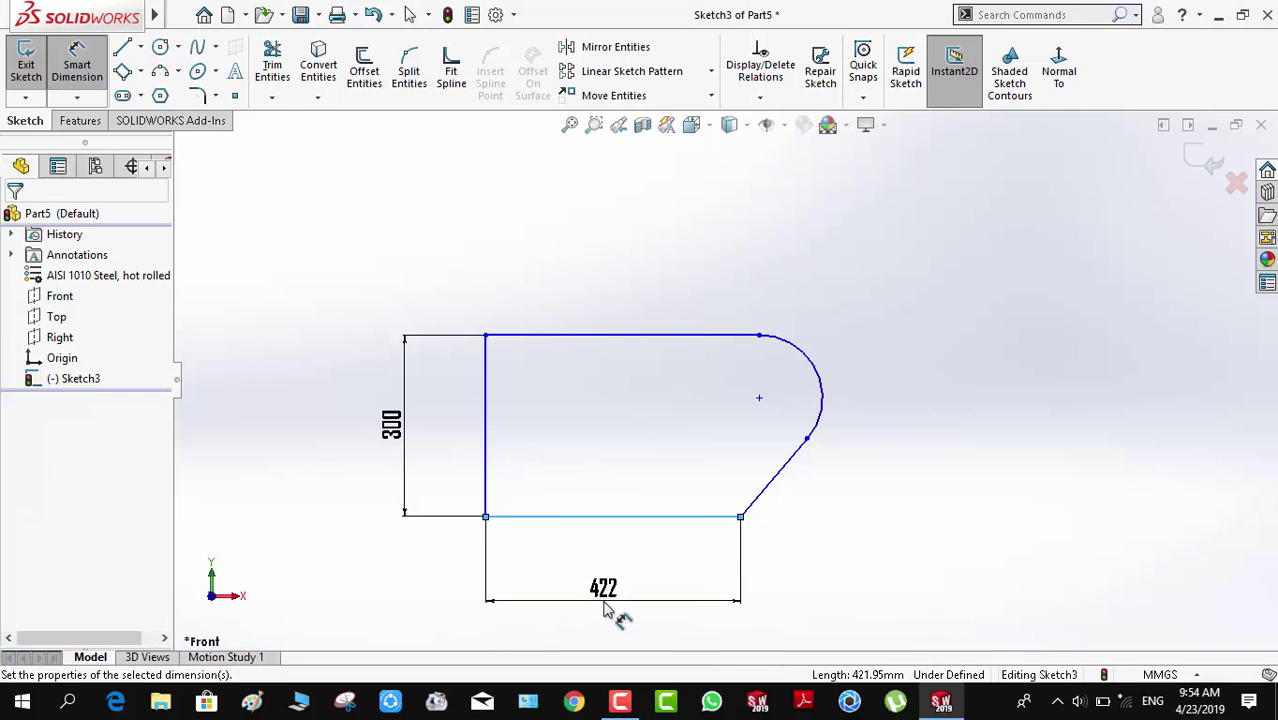
pyautogui.press('Return')
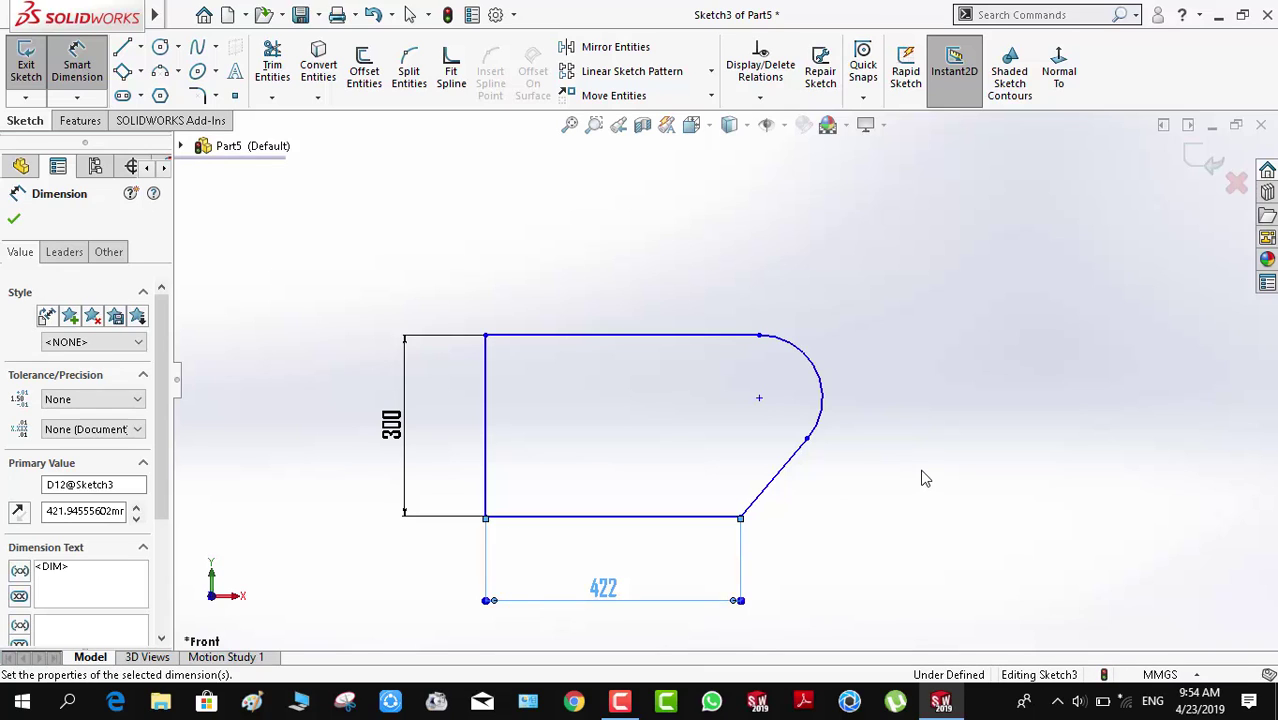
# Dimension the diagonal line at 170 mm with an aligned dimension placed outside the outline.
pyautogui.click(787, 483)
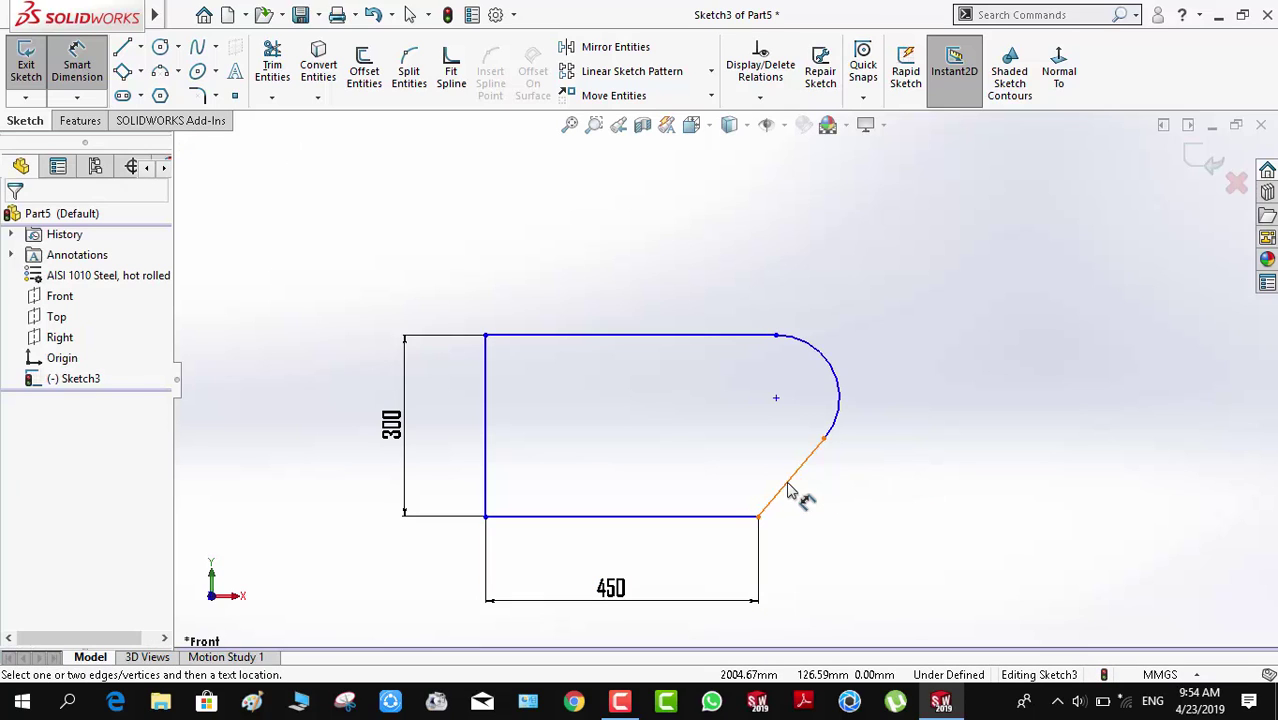
pyautogui.click(810, 505)
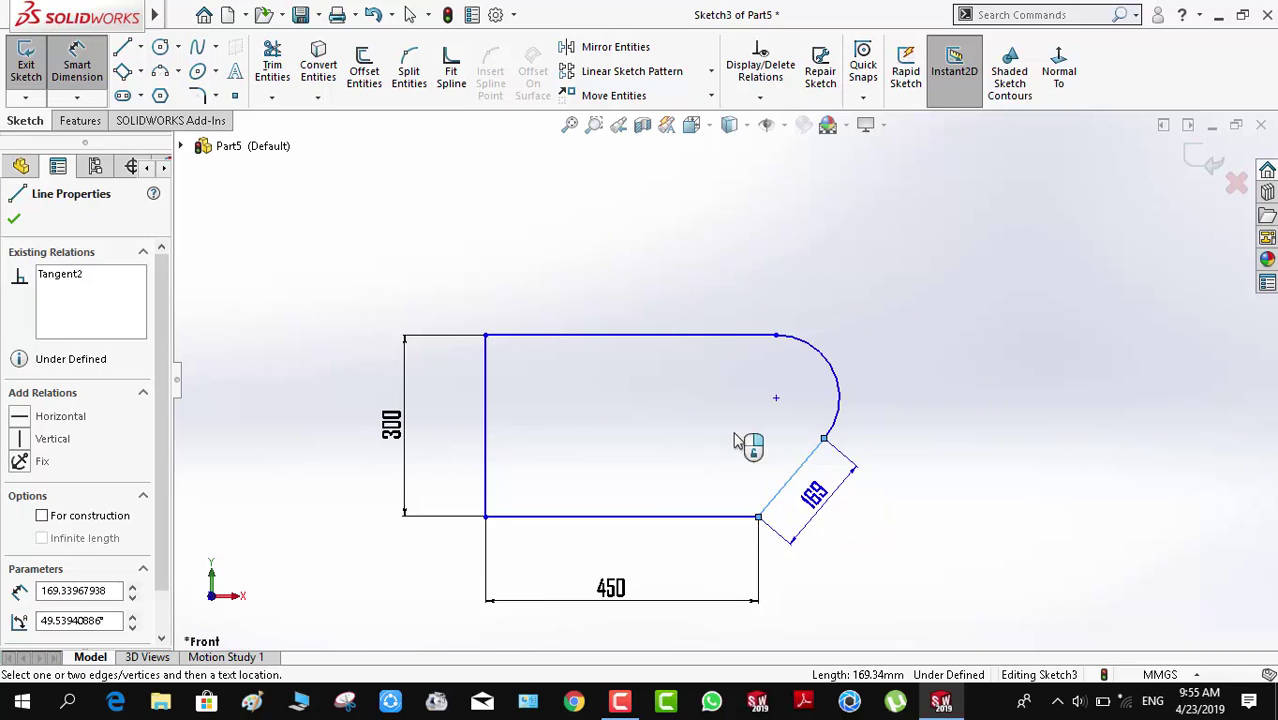
pyautogui.click(862, 545)
pyautogui.click(866, 552)
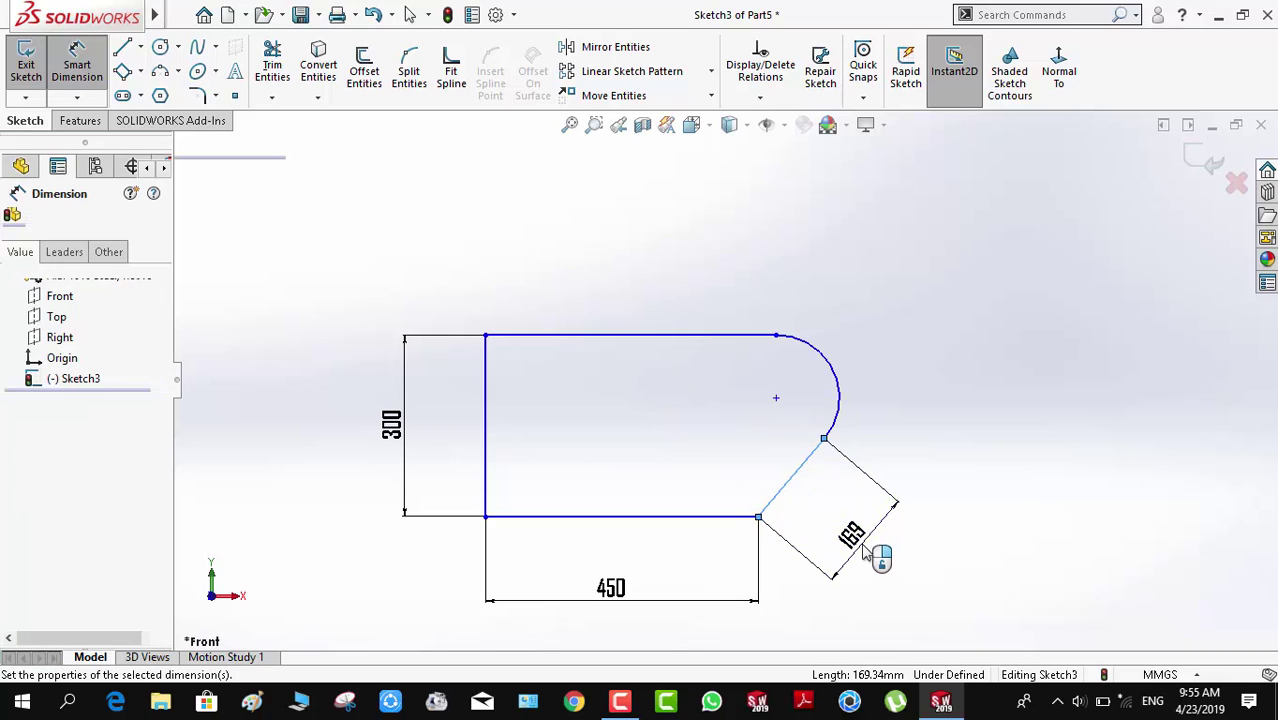
pyautogui.click(938, 441)
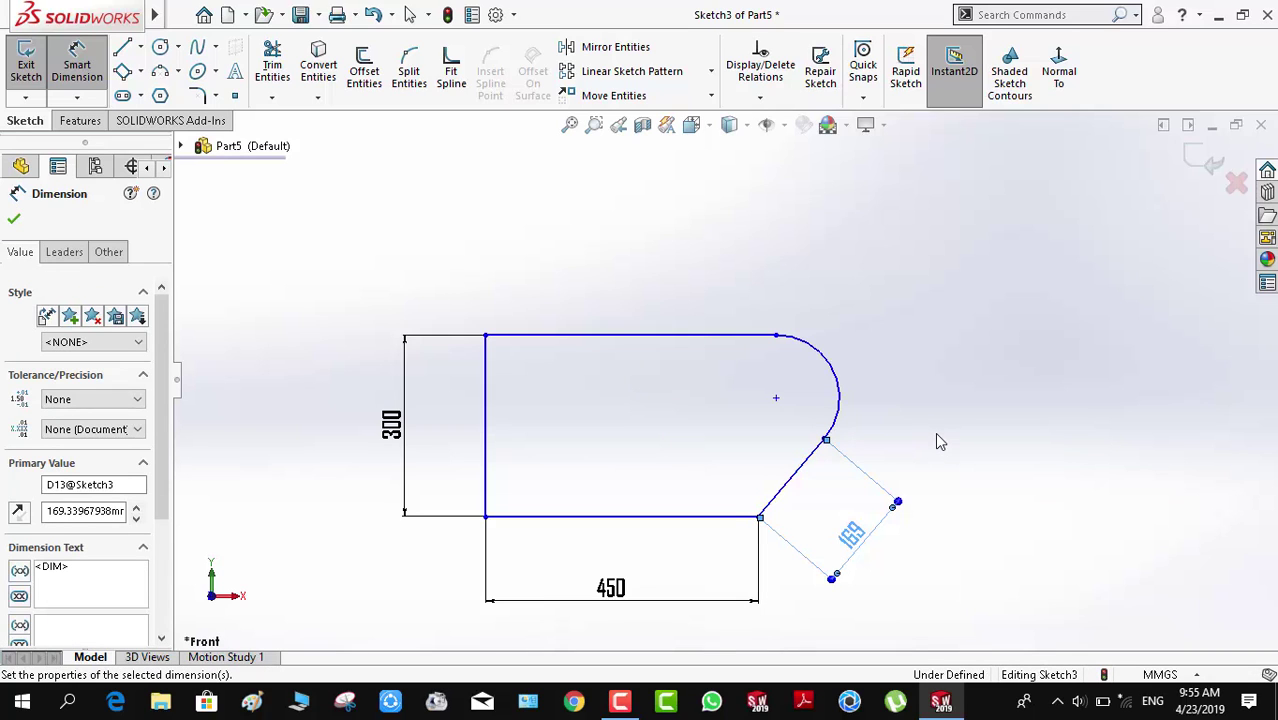
pyautogui.click(937, 442)
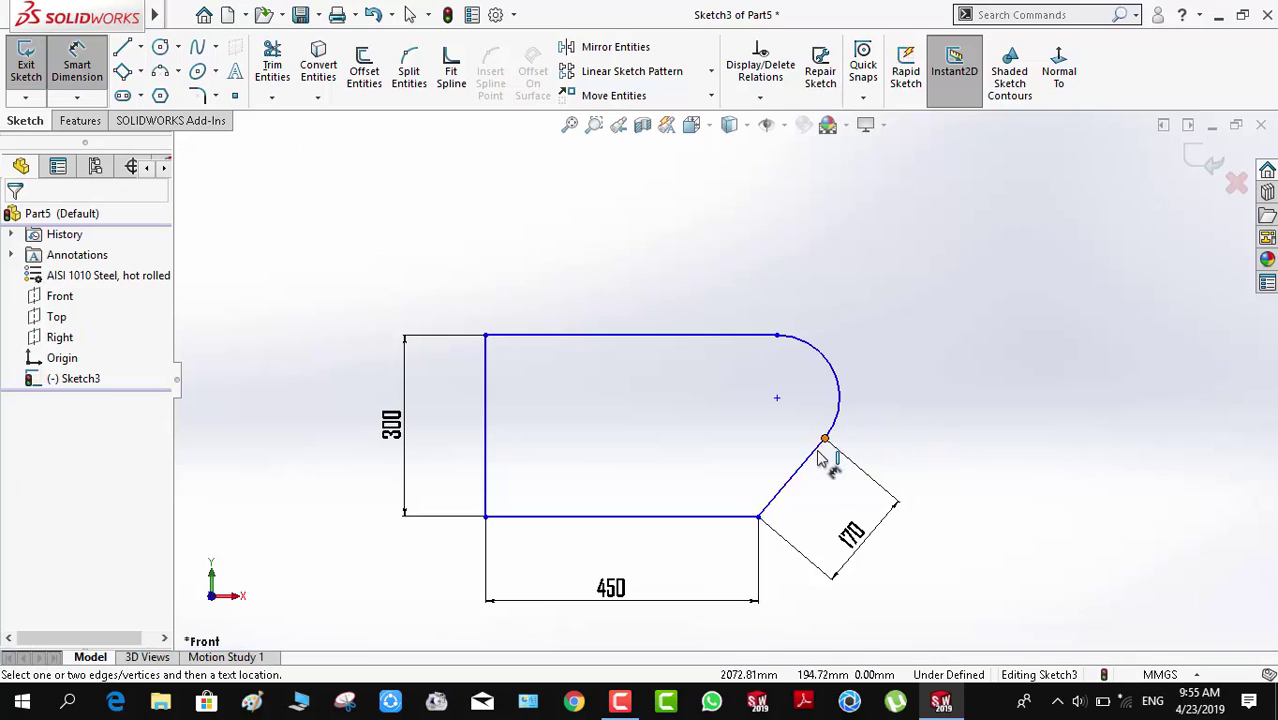
# Set the interior angle between the diagonal line and the bottom line to 130 degrees.
pyautogui.click(780, 503)
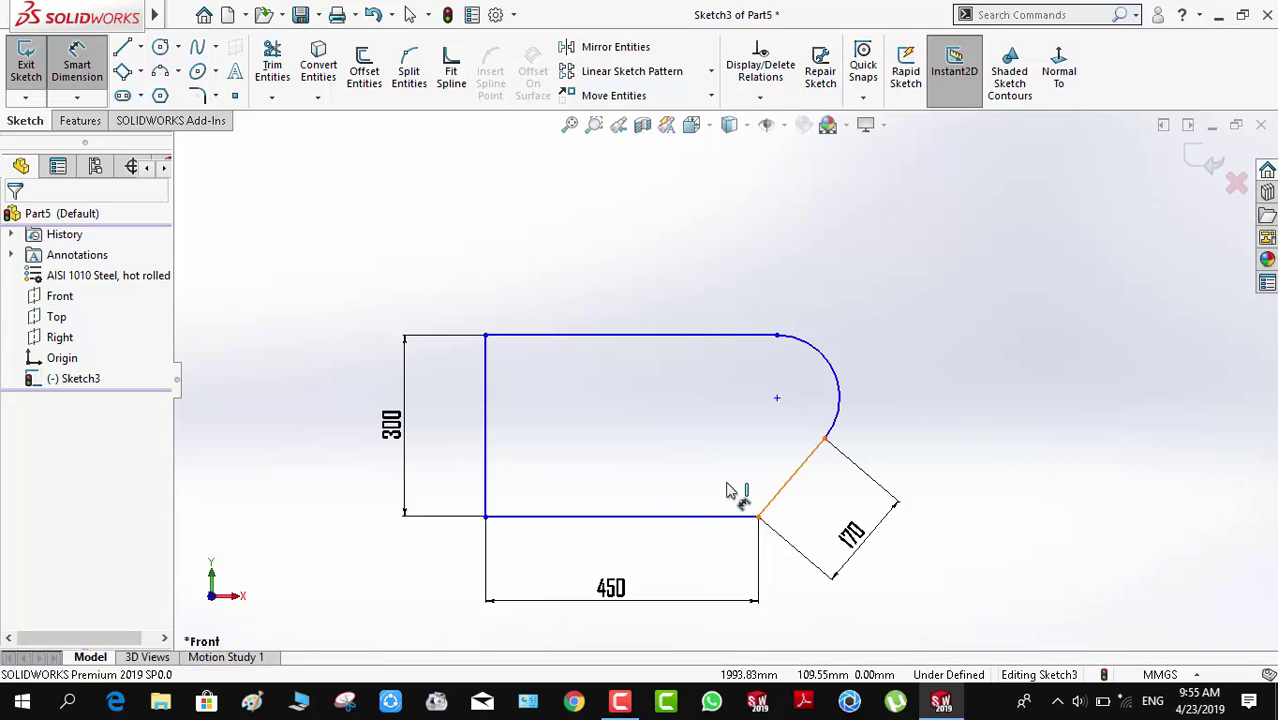
pyautogui.click(650, 519)
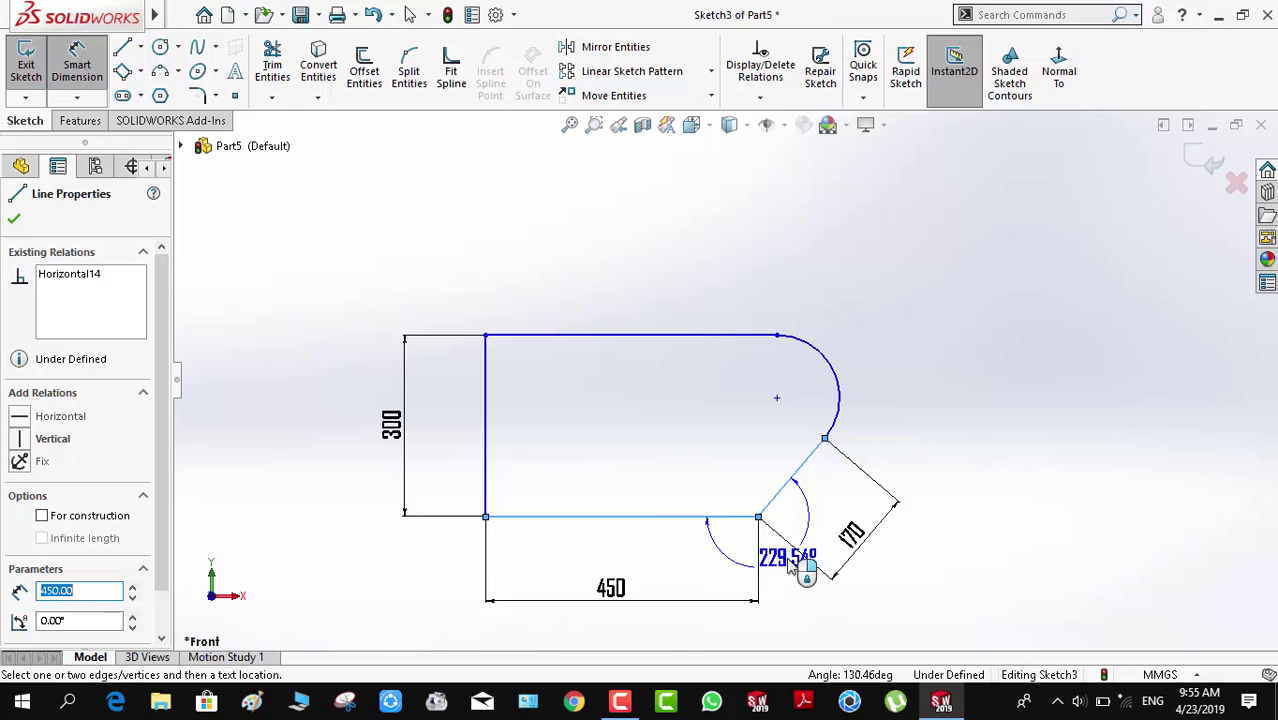
pyautogui.click(728, 474)
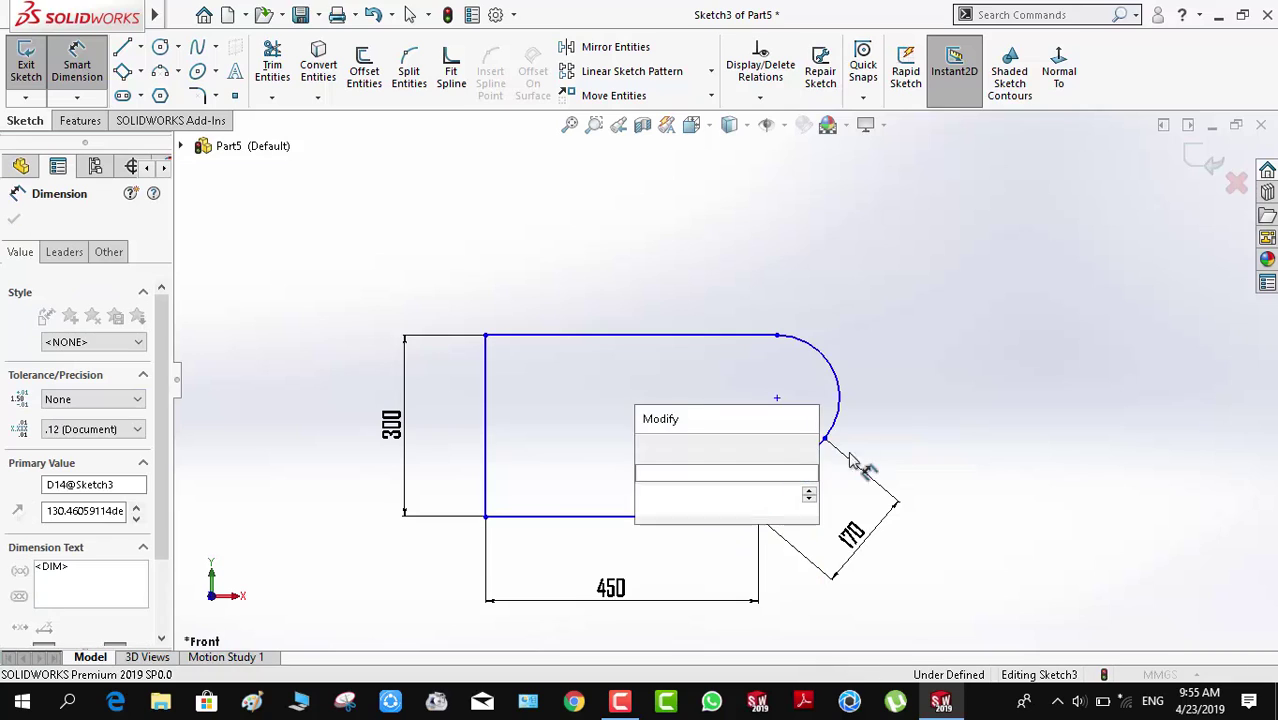
pyautogui.write('130')
pyautogui.press('Return')
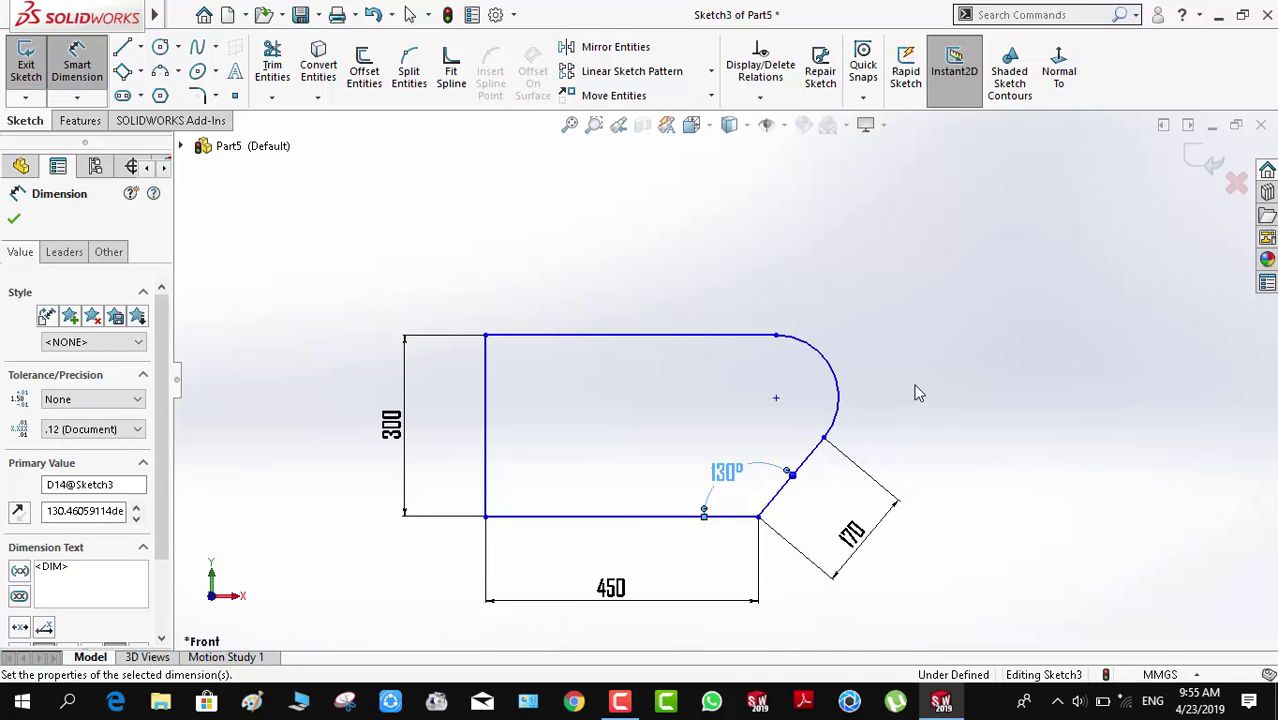
pyautogui.click(915, 393)
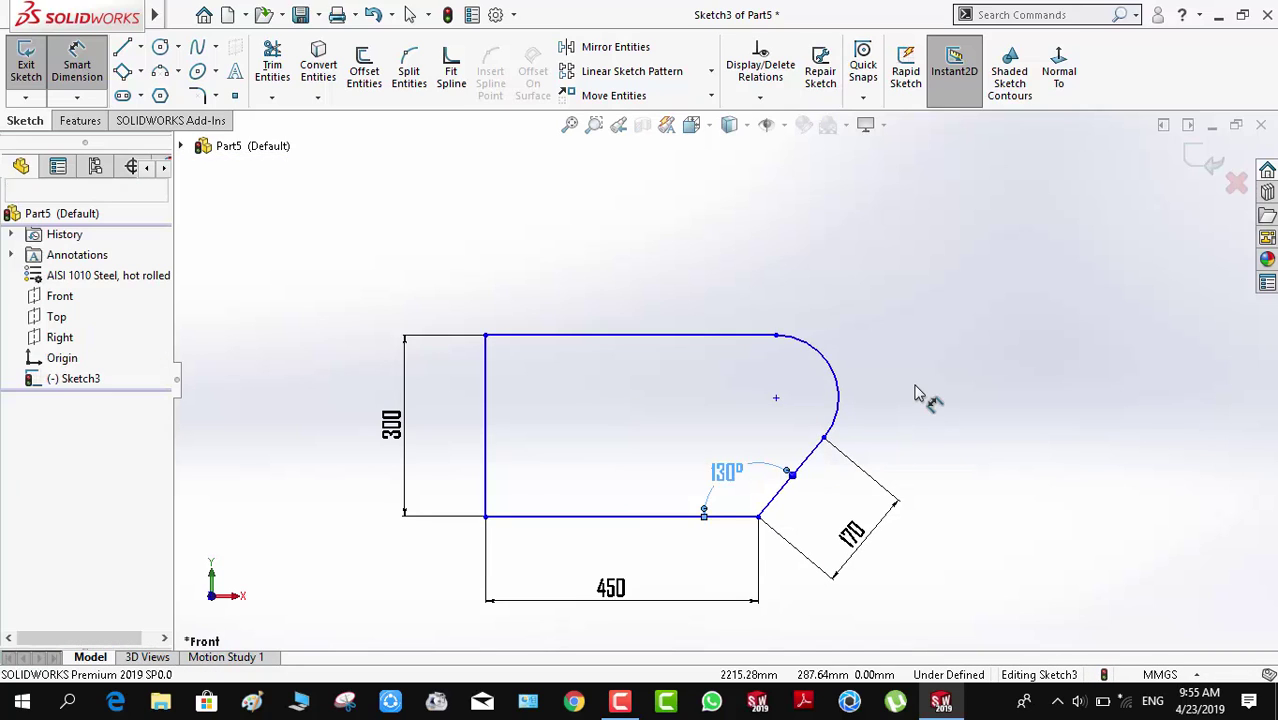
# Add driven dimensions for the arc's radius and for the overall width from the left vertical line to the arc's outermost edge.
pyautogui.click(838, 392)
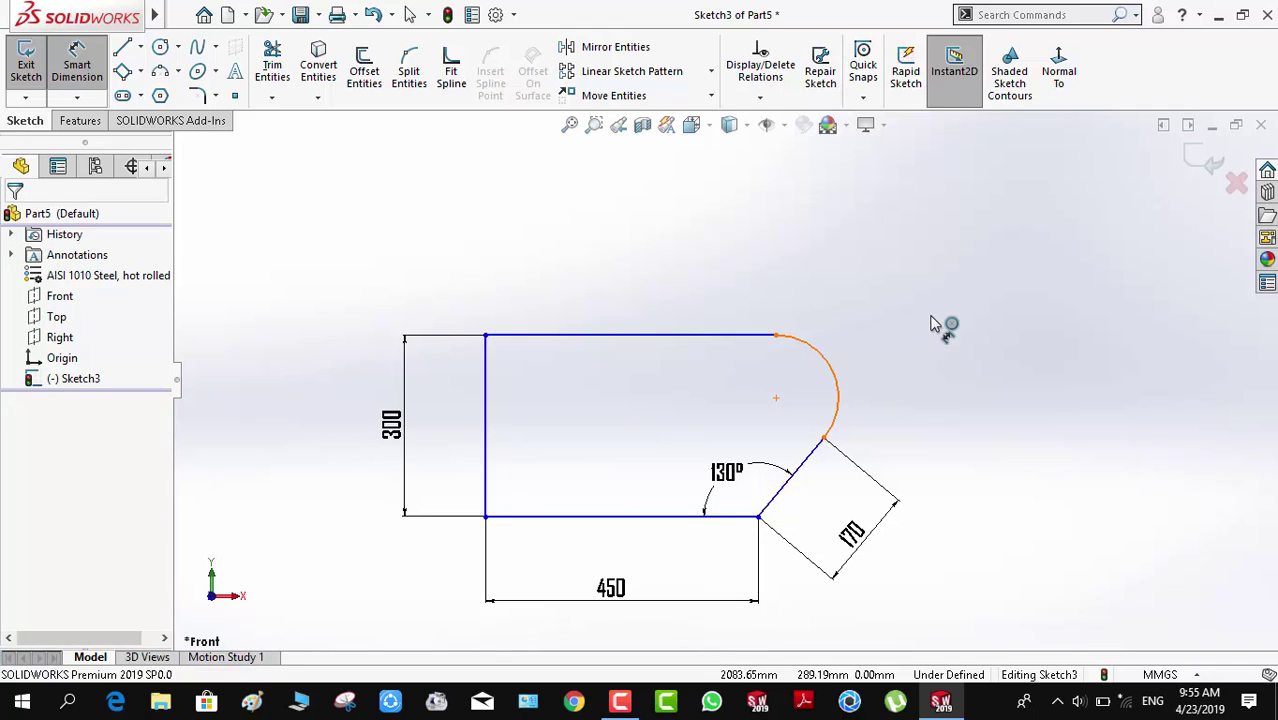
pyautogui.click(932, 311)
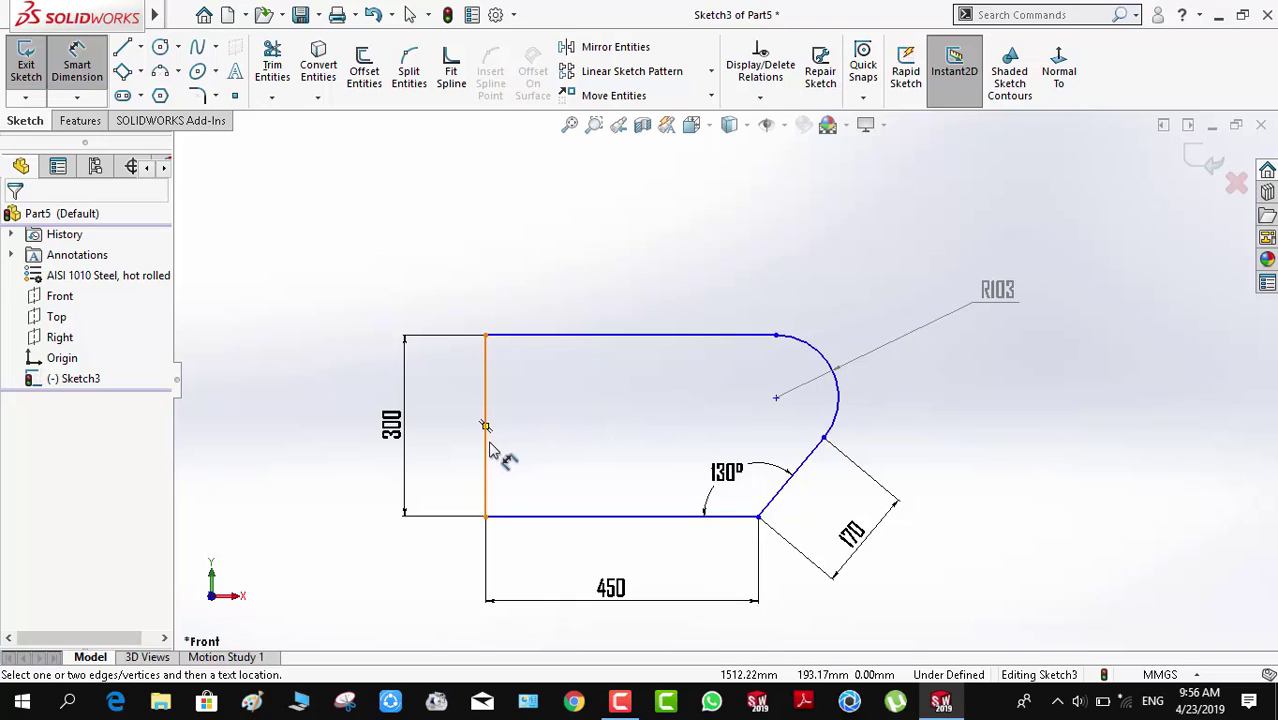
pyautogui.click(840, 405)
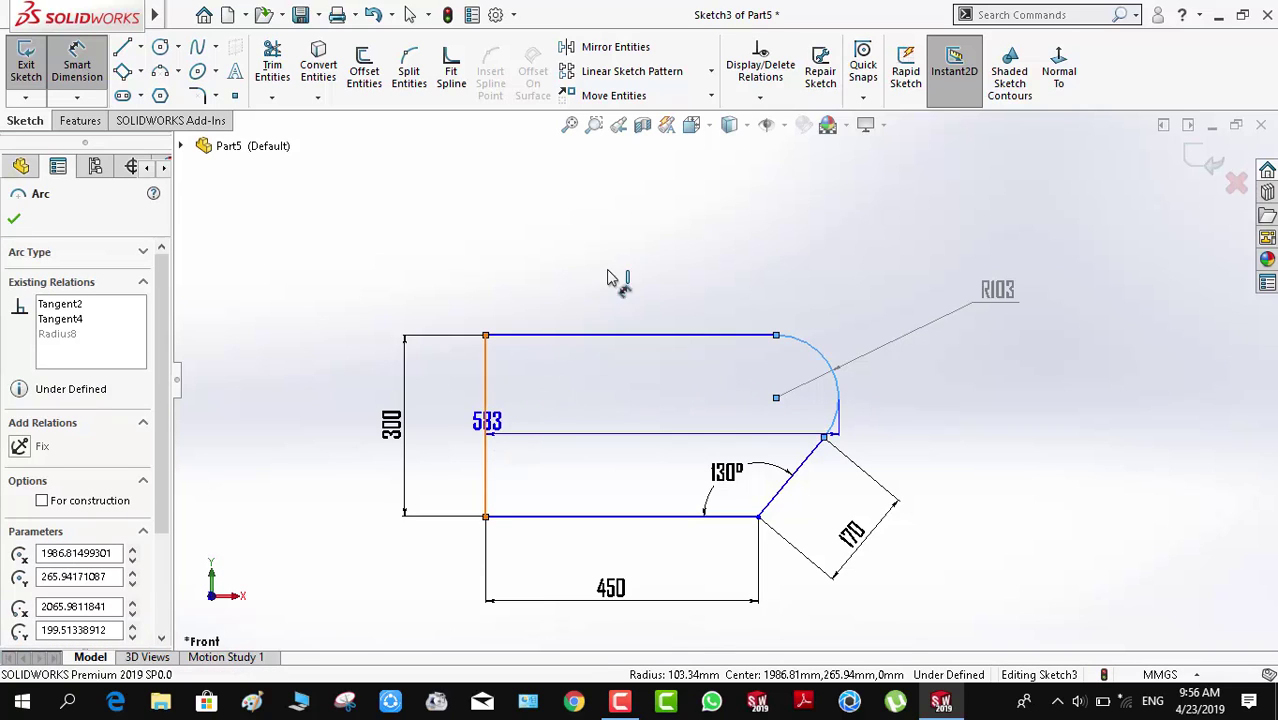
pyautogui.click(678, 210)
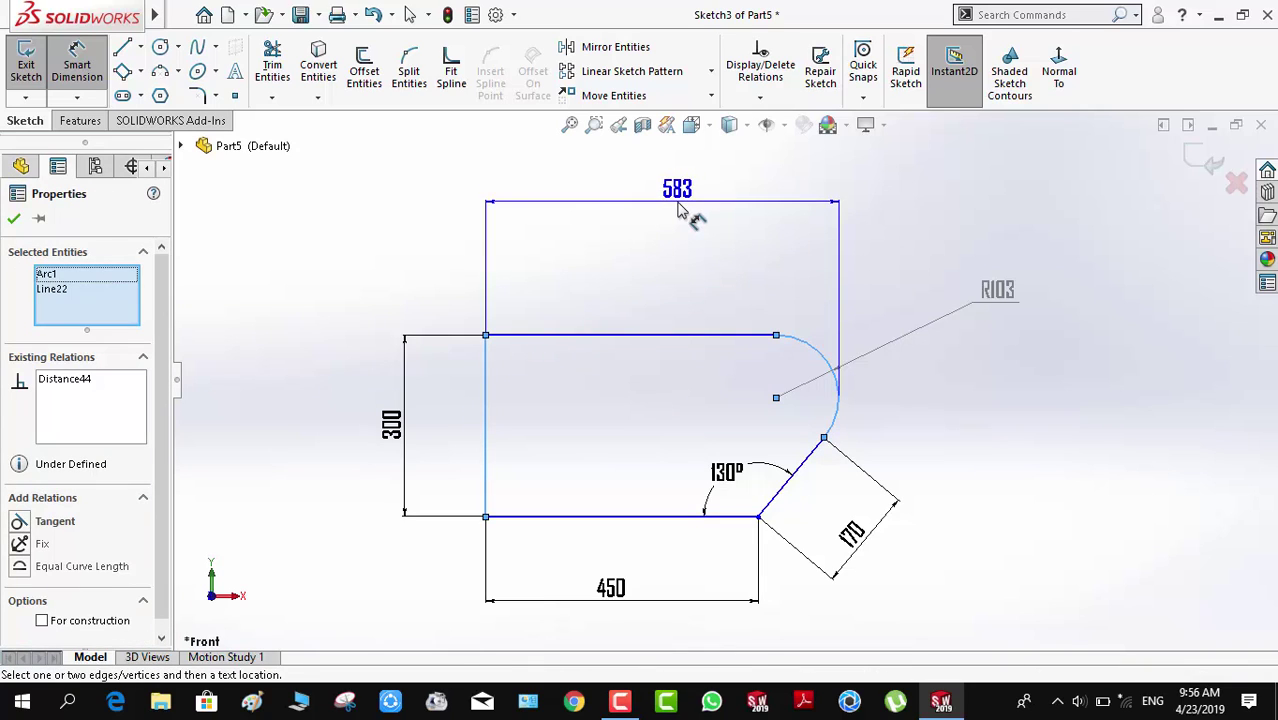
pyautogui.click(859, 217)
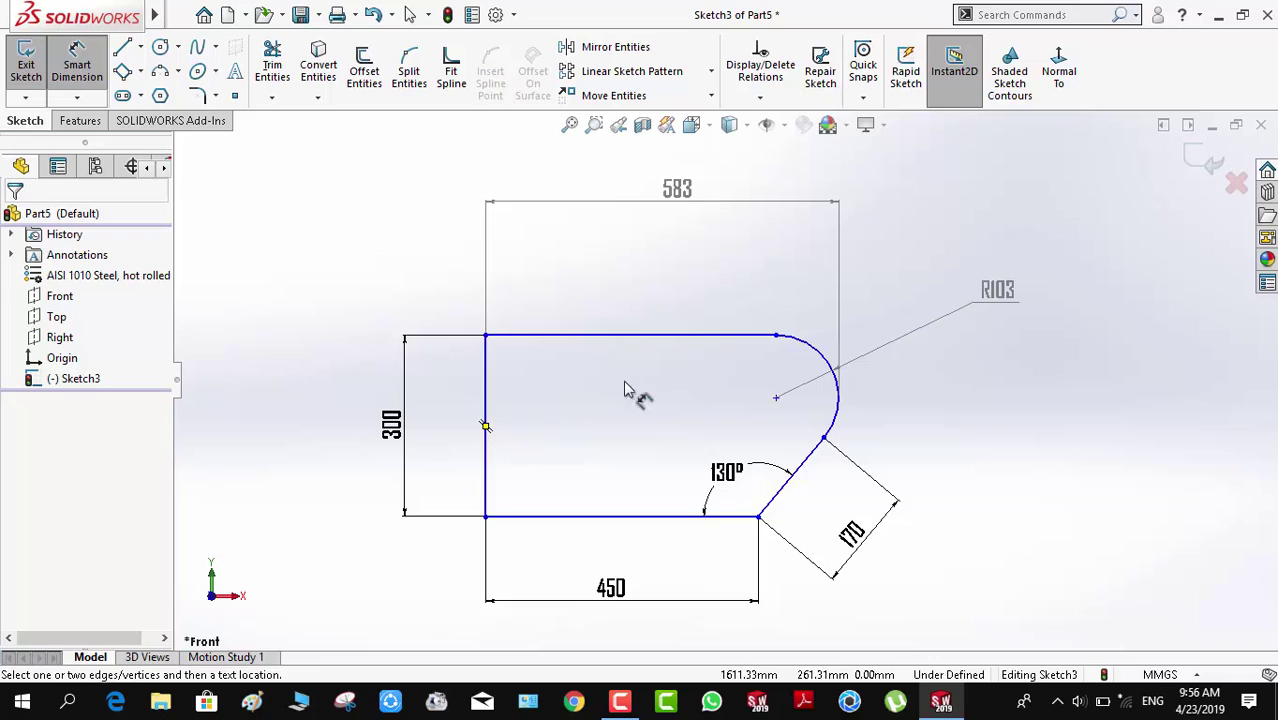
# Add a driven three-point angle dimension between the arc's two endpoints about its center, placed outside the arc.
pyautogui.click(777, 337)
pyautogui.click(824, 437)
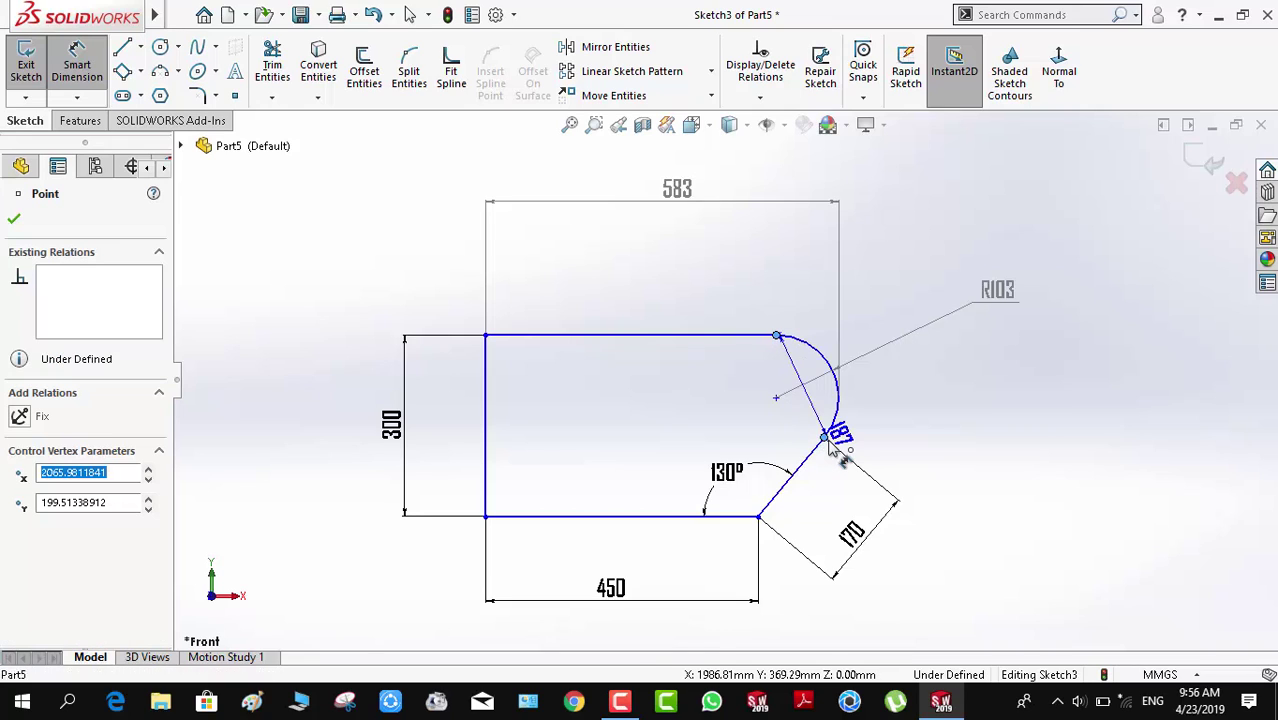
pyautogui.click(777, 398)
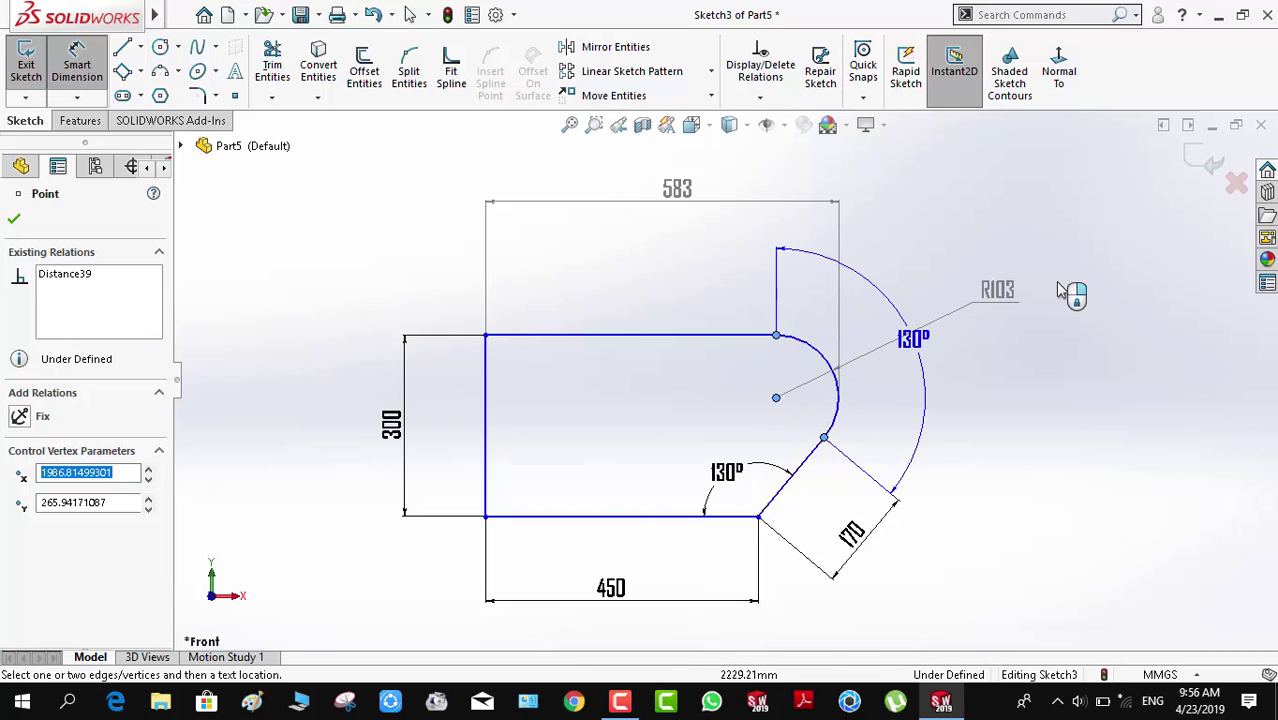
pyautogui.click(933, 336)
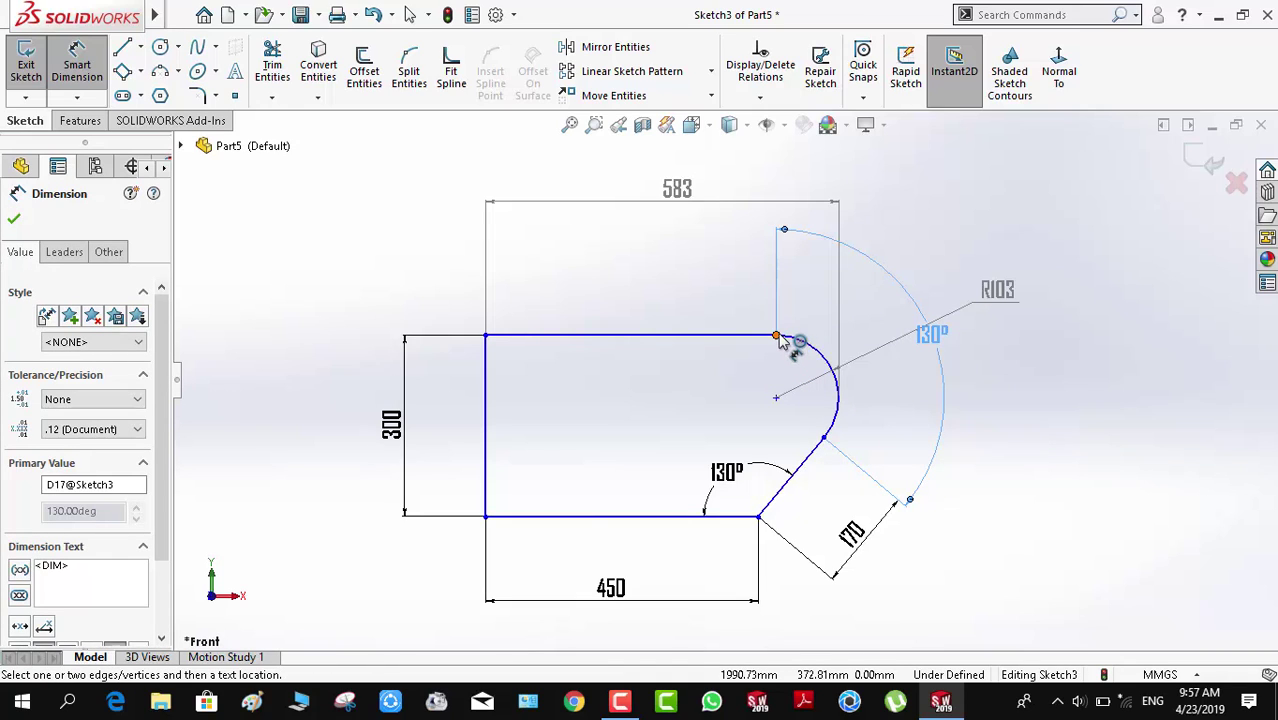
# Add a driven arc length dimension using the arc's two endpoints and the arc itself.
pyautogui.click(819, 437)
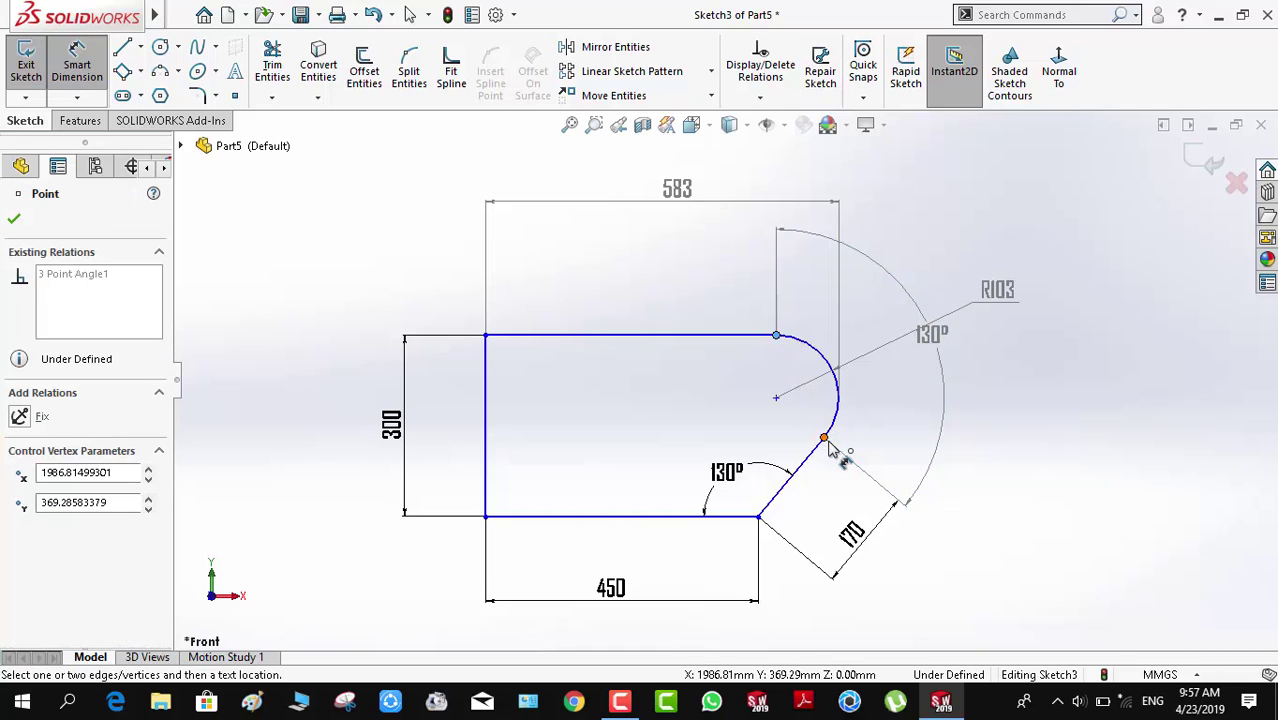
pyautogui.click(830, 366)
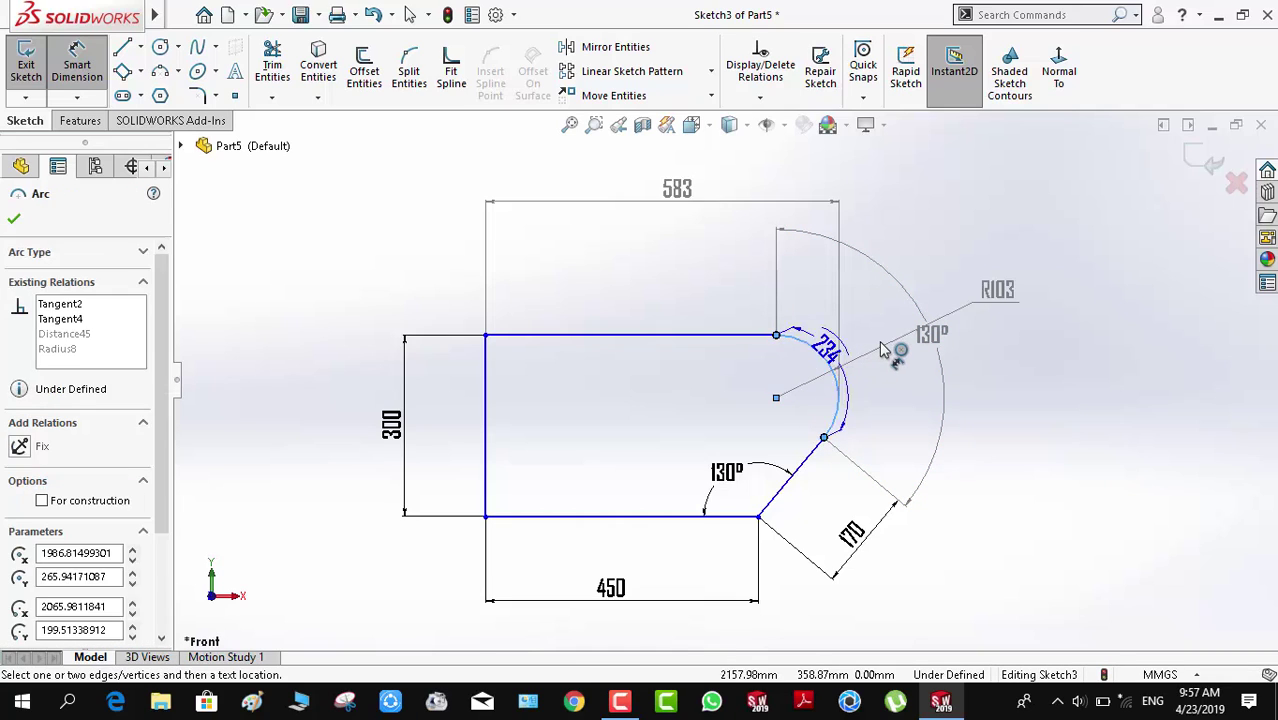
pyautogui.click(882, 344)
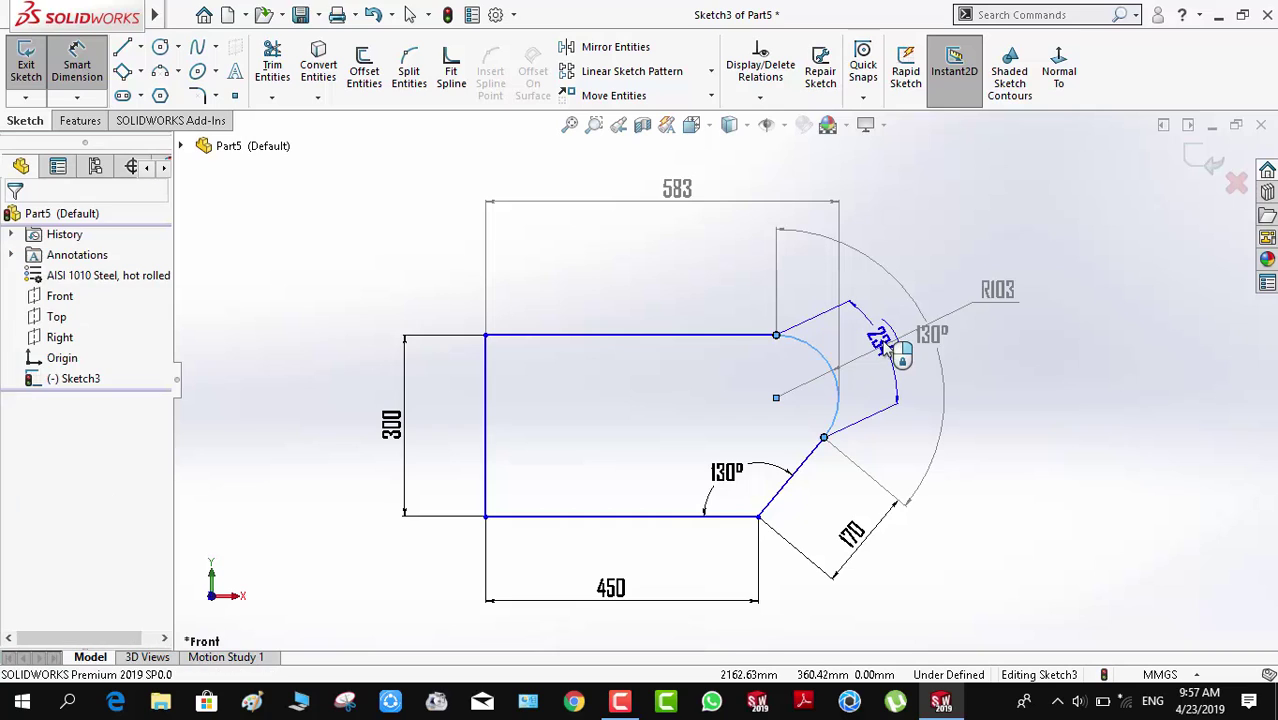
pyautogui.click(1011, 364)
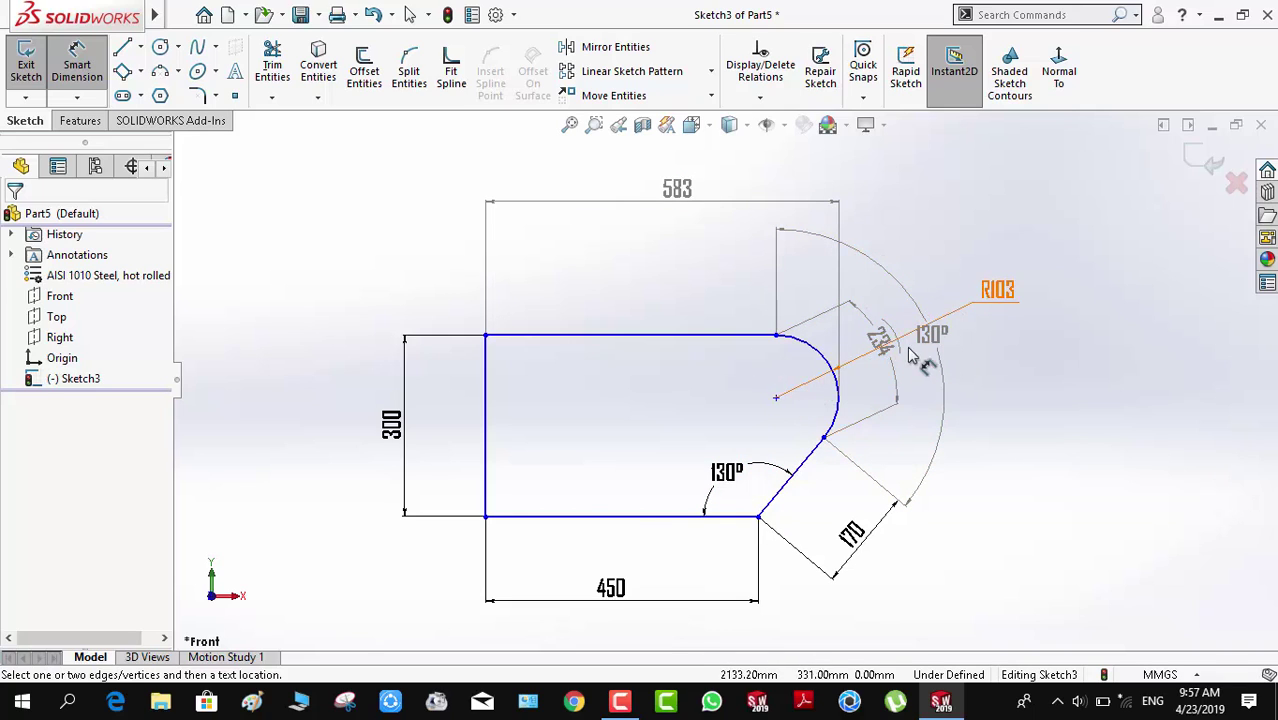
# Reposition the radius, overall width, arc length and arc angle dimensions around the outline for better spacing.
pyautogui.moveTo(985, 311); pyautogui.dragTo(1010, 265)
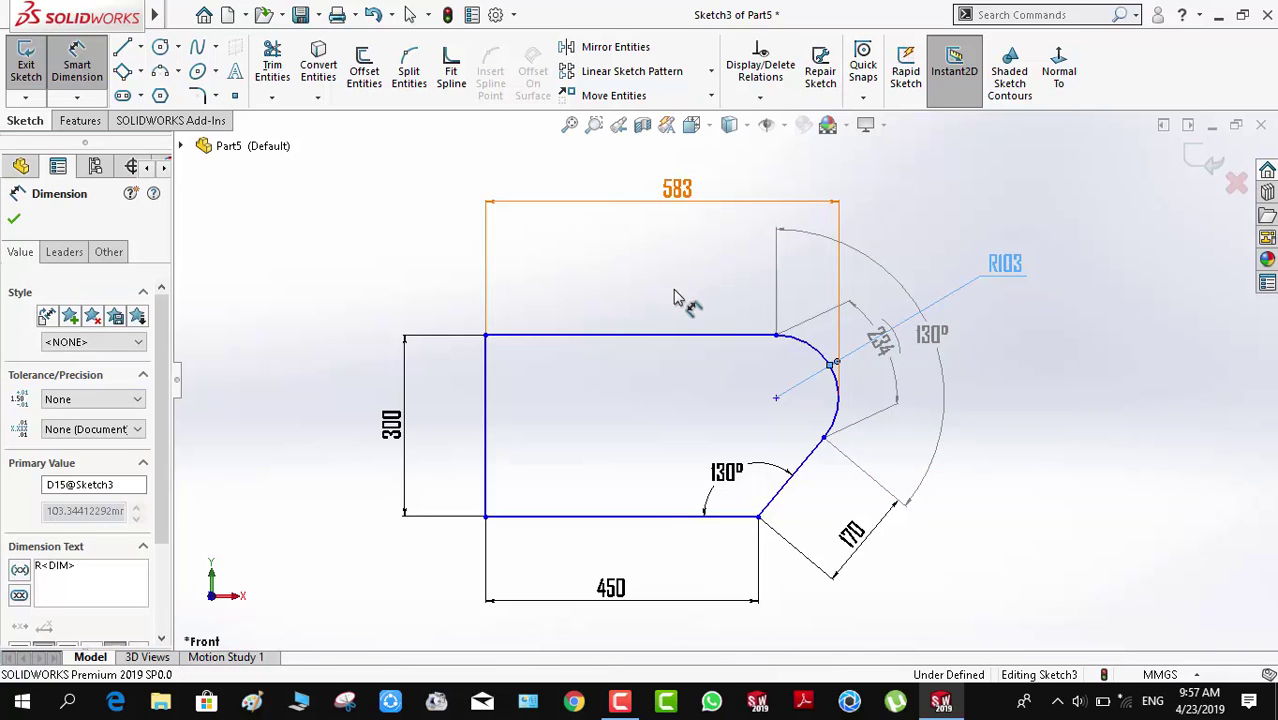
pyautogui.moveTo(690, 200)
pyautogui.mouseDown()
pyautogui.moveTo(700, 228)
pyautogui.moveTo(707, 207)
pyautogui.mouseUp()
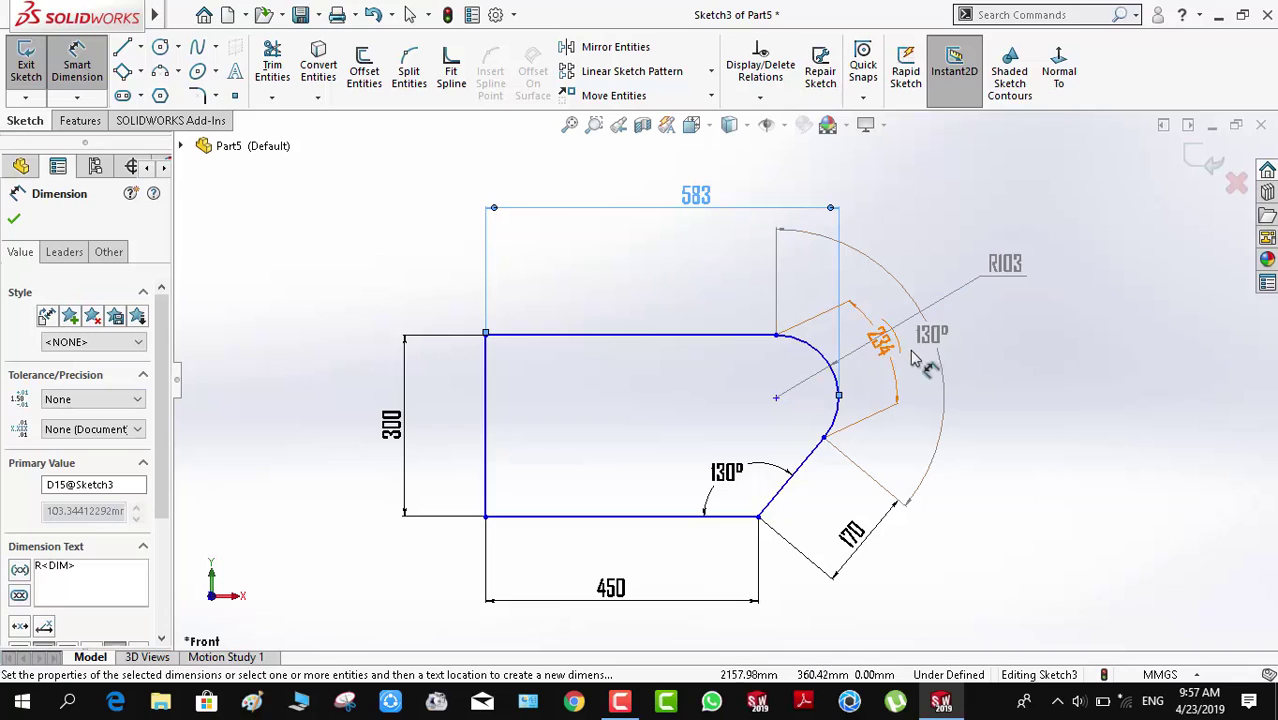
pyautogui.moveTo(945, 340); pyautogui.dragTo(903, 345)
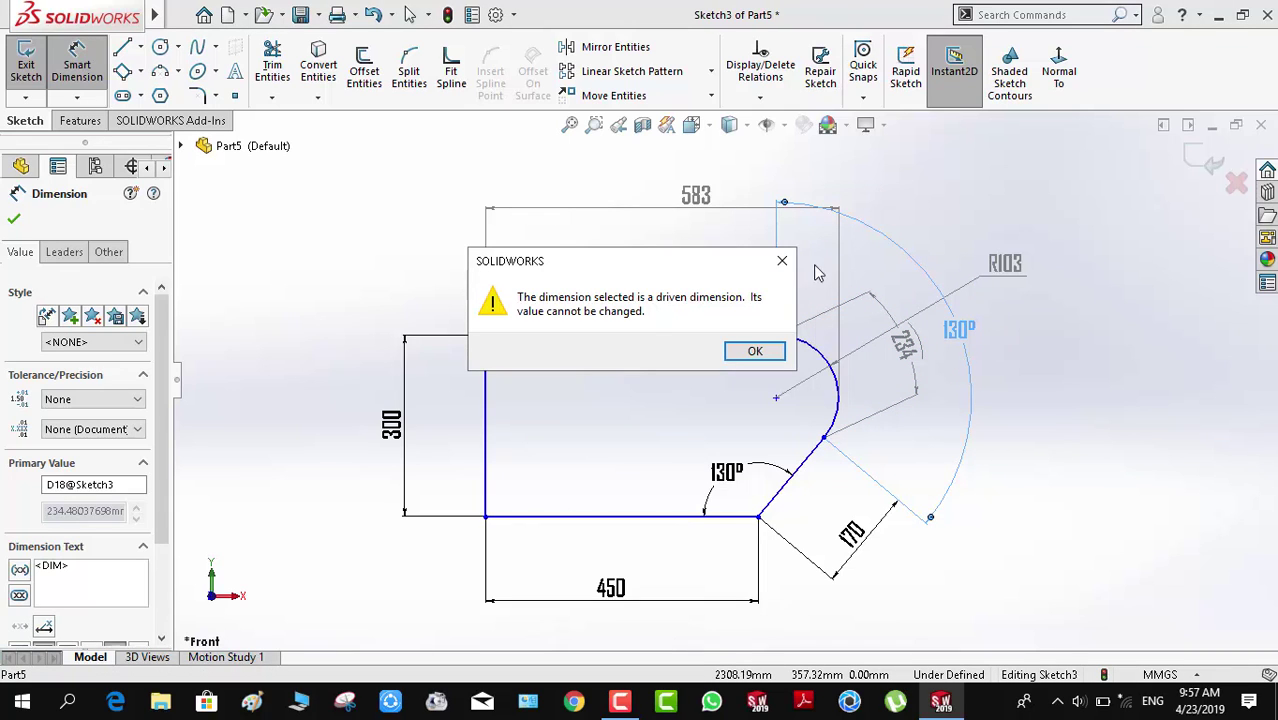
pyautogui.click(783, 262)
pyautogui.scroll(5, 836, 220)
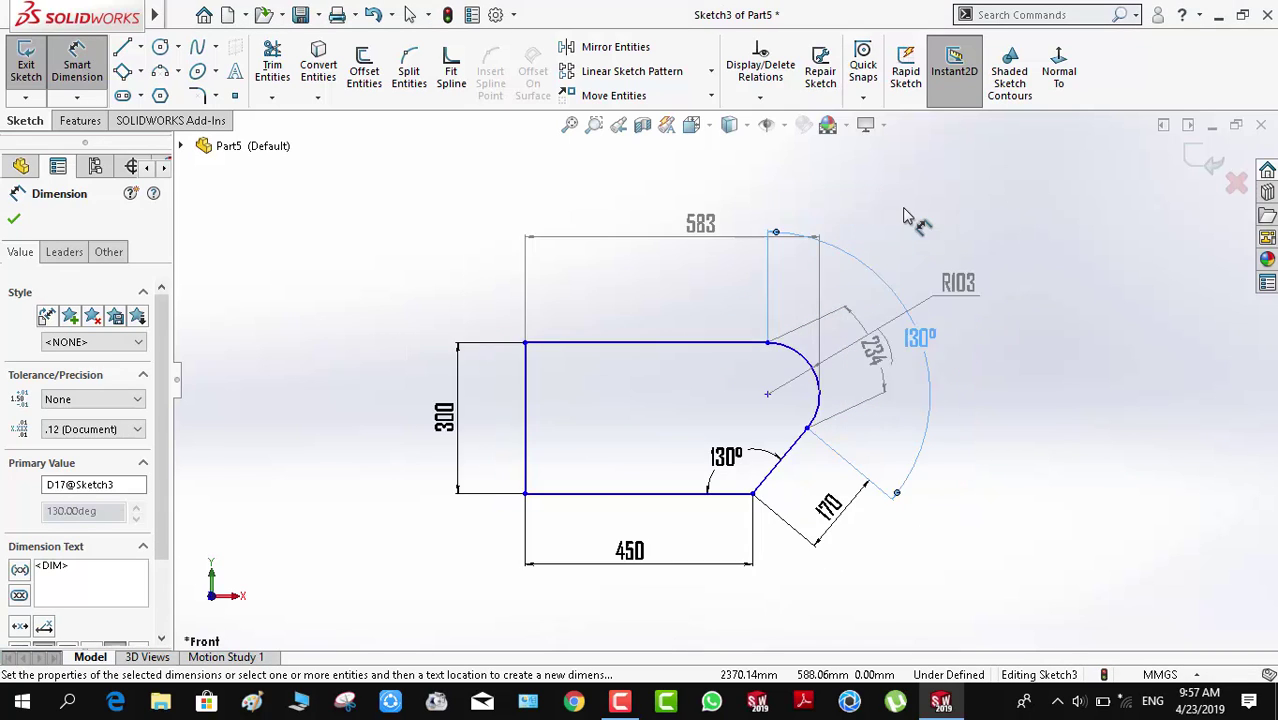
pyautogui.scroll(-6, 832, 218)
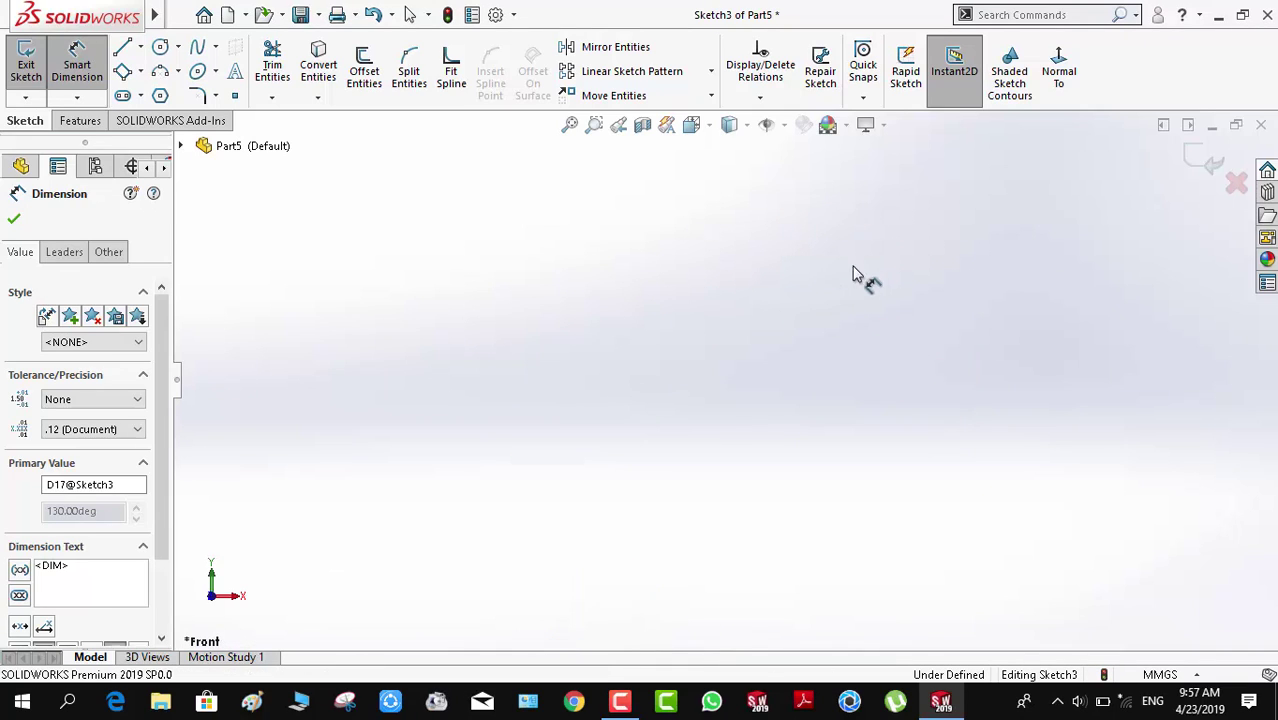
# Sketch a 200 mm diameter circle in the empty area and a 150 mm diameter circle to its left, centers level.
pyautogui.moveTo(853, 268); pyautogui.dragTo(810, 332, button='right')
pyautogui.click(812, 327)
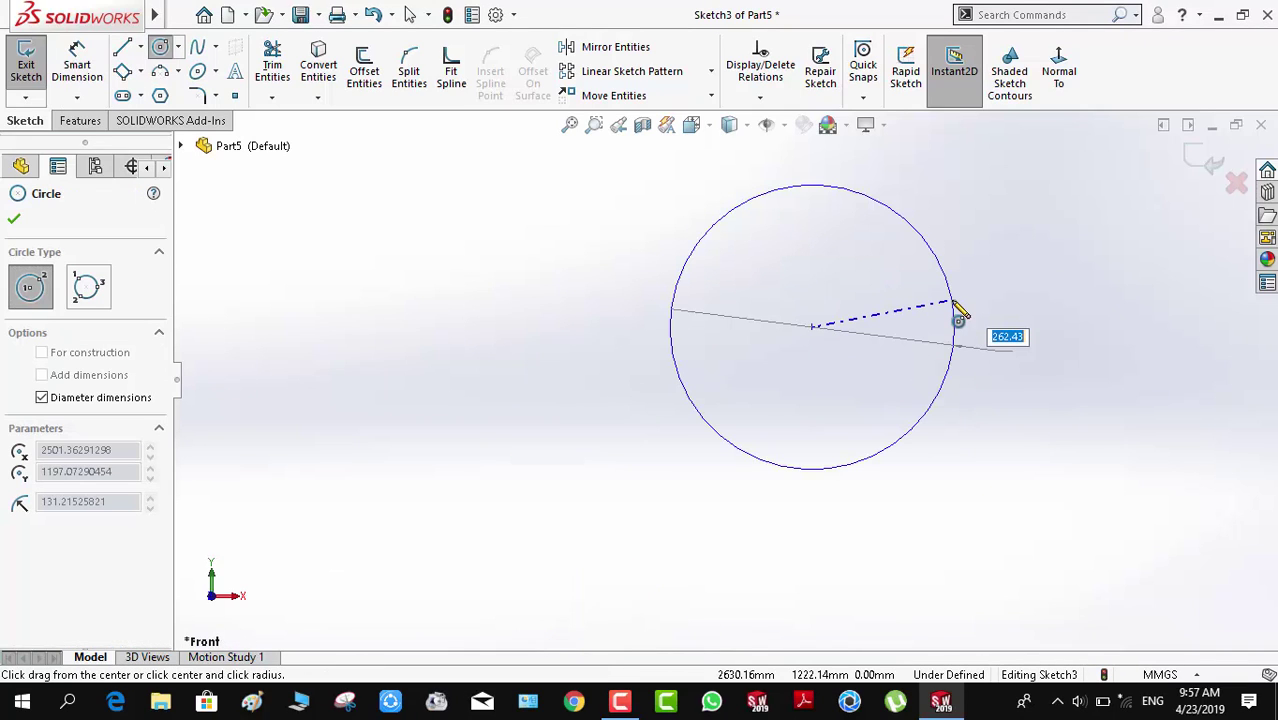
pyautogui.write('200')
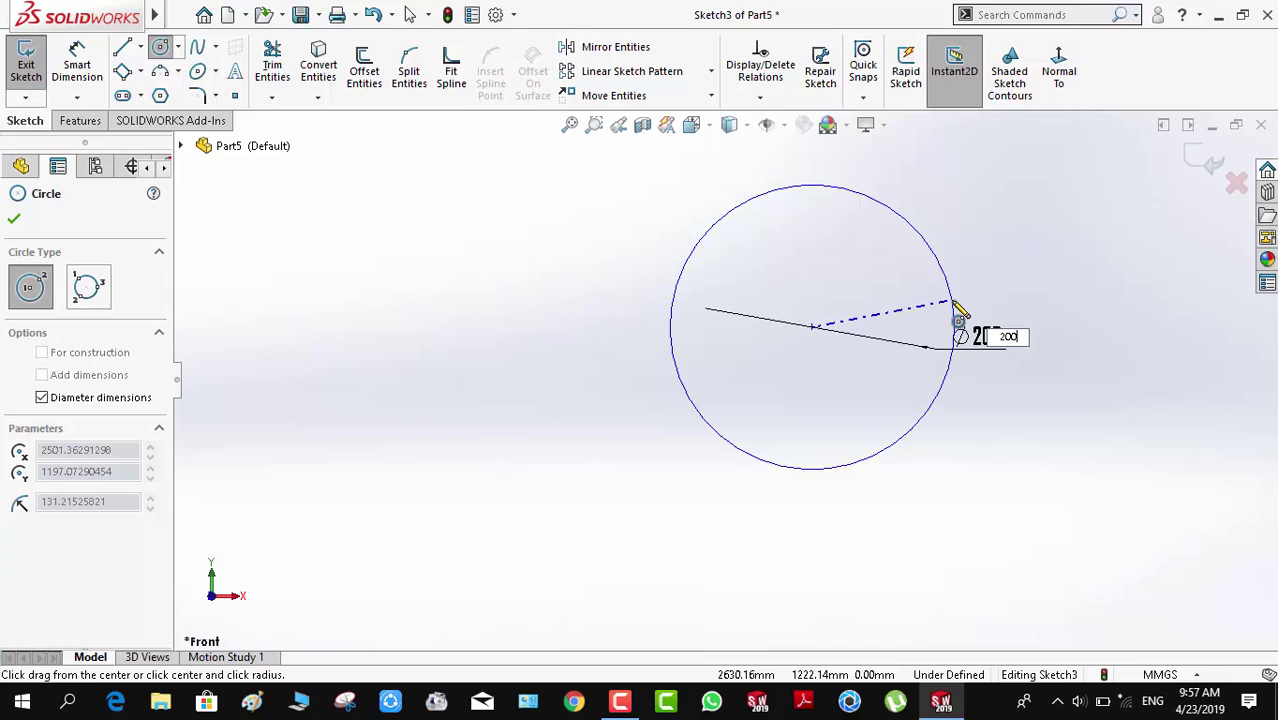
pyautogui.press('Return')
pyautogui.click(516, 326)
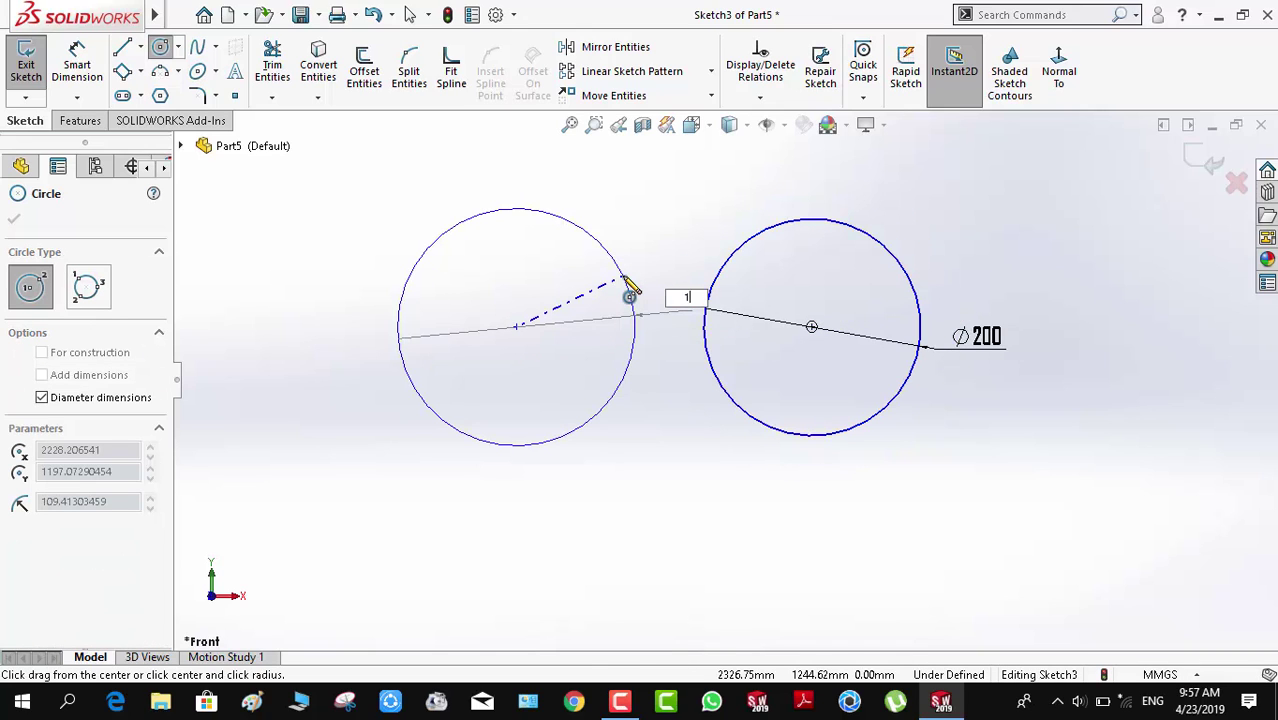
pyautogui.write('150')
pyautogui.press('Return')
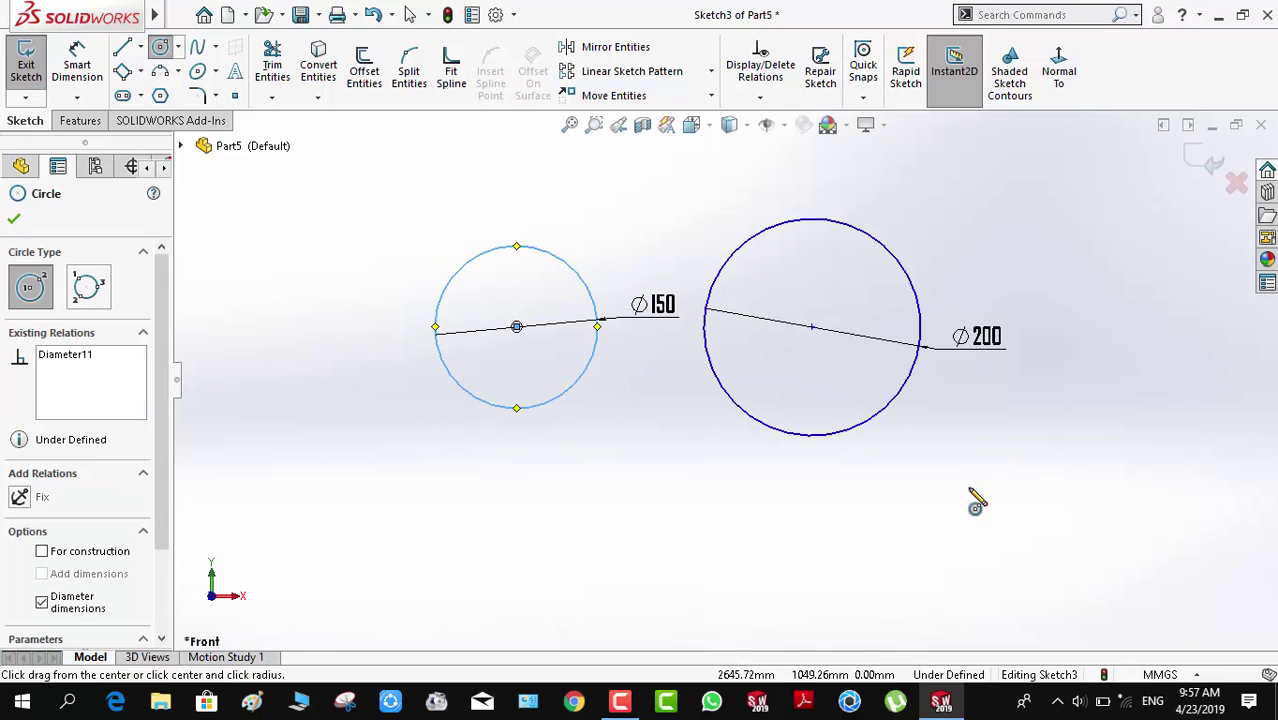
pyautogui.press('Escape')
# Delete the smaller circle's diameter dimension and add a new one with Smart Dimension, placed outside the circle at its upper left.
pyautogui.moveTo(645, 305); pyautogui.dragTo(372, 232)
pyautogui.press('Delete')
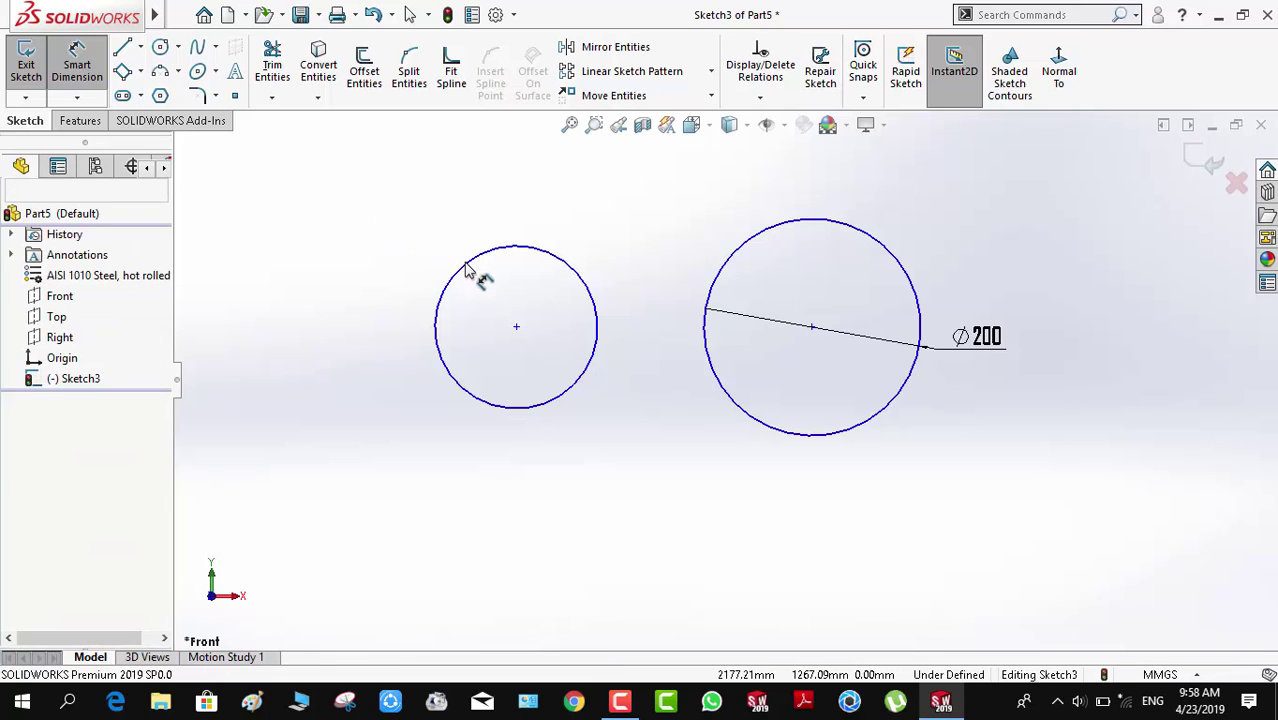
pyautogui.click(466, 268)
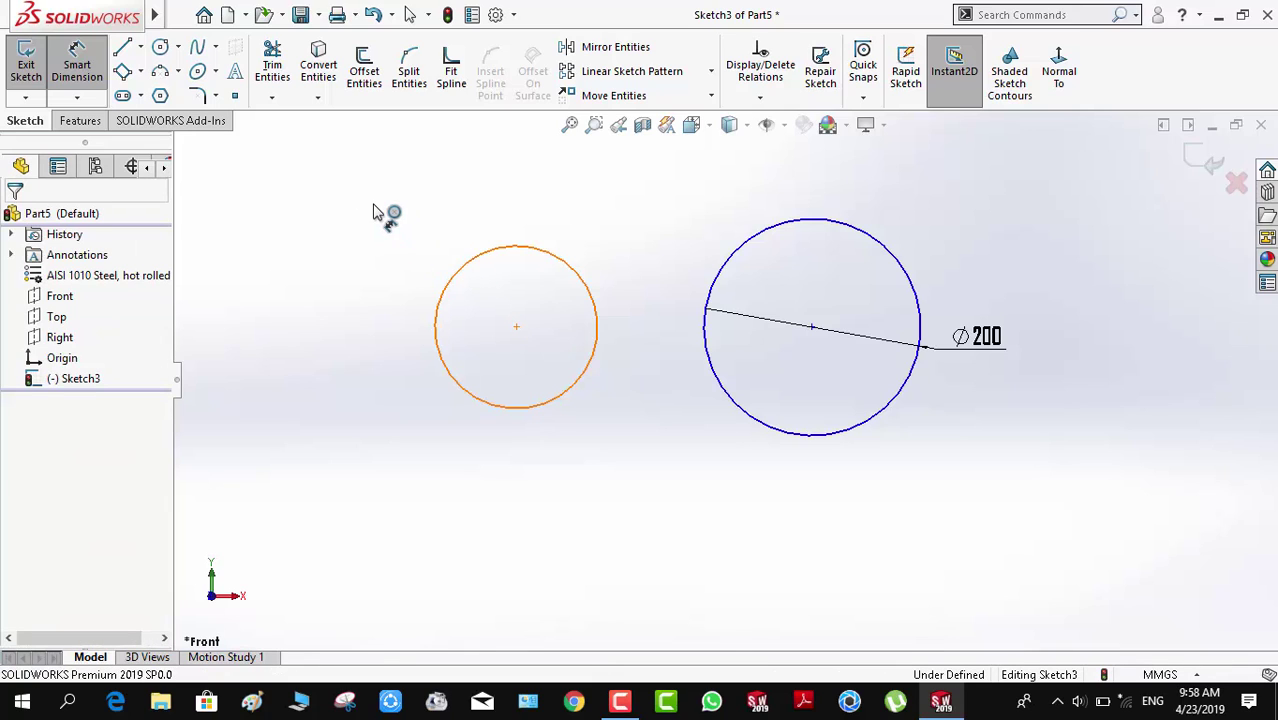
pyautogui.click(379, 207)
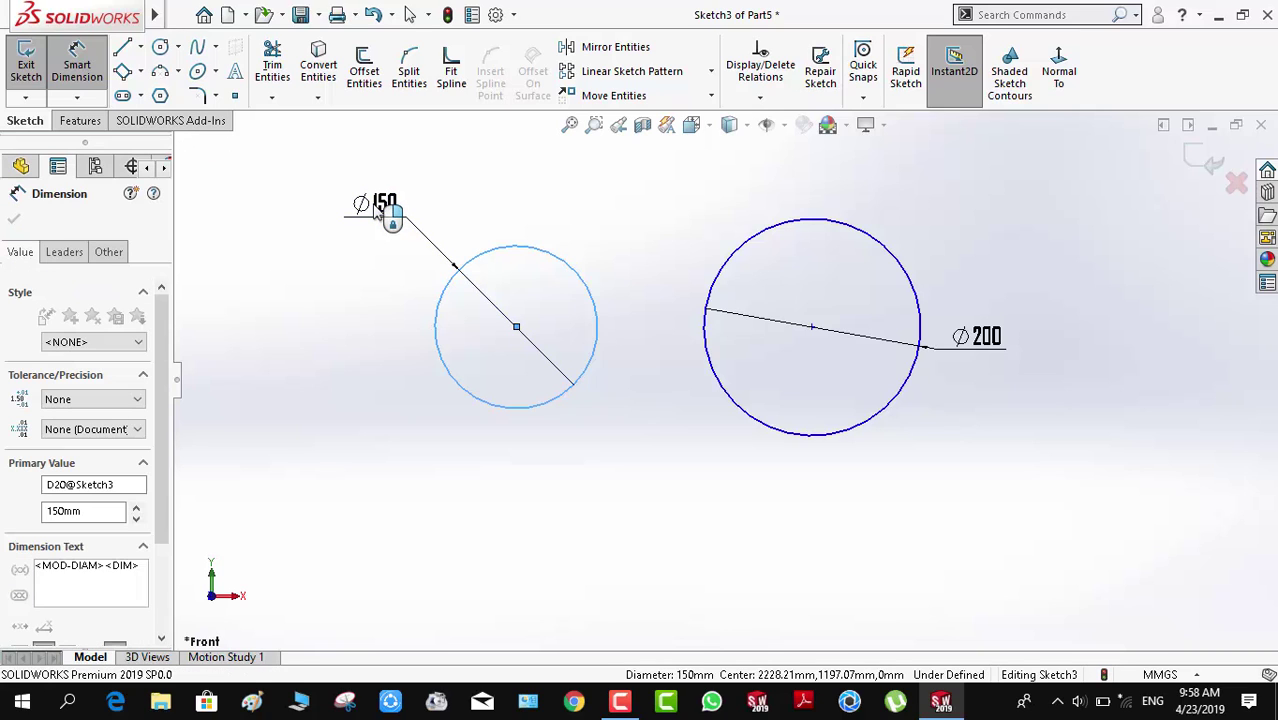
pyautogui.click(293, 178)
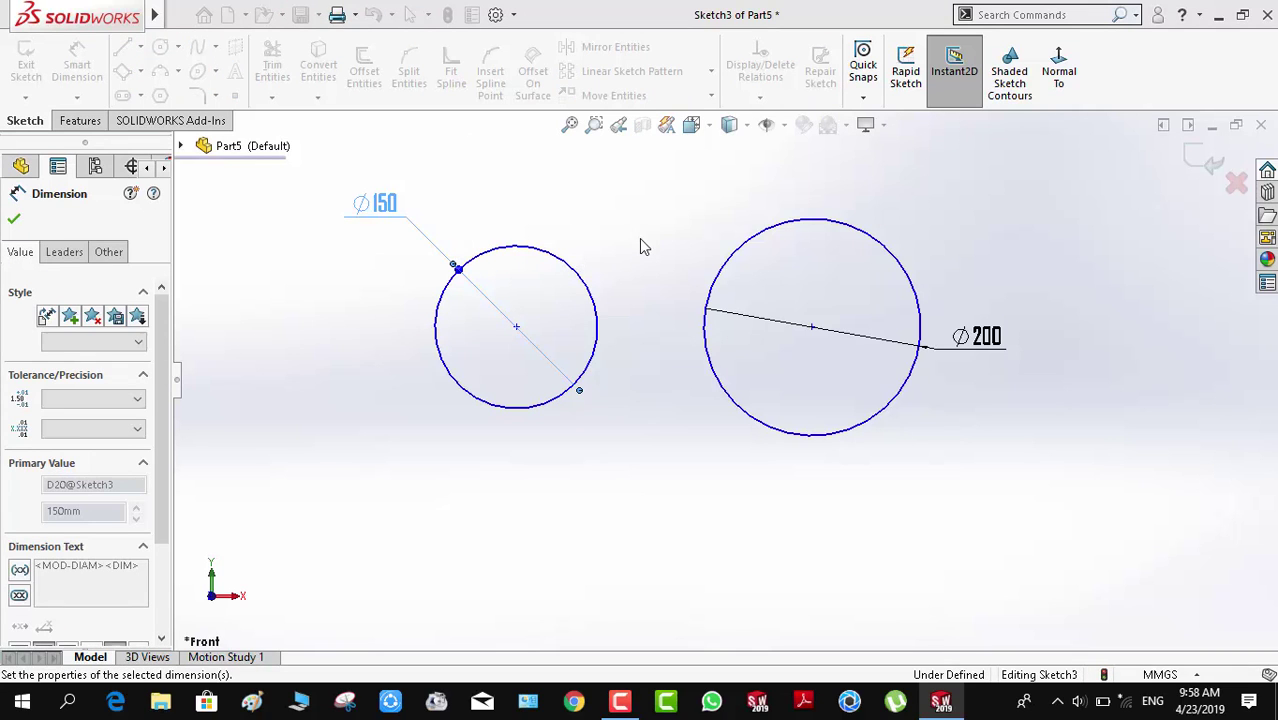
pyautogui.click(639, 263)
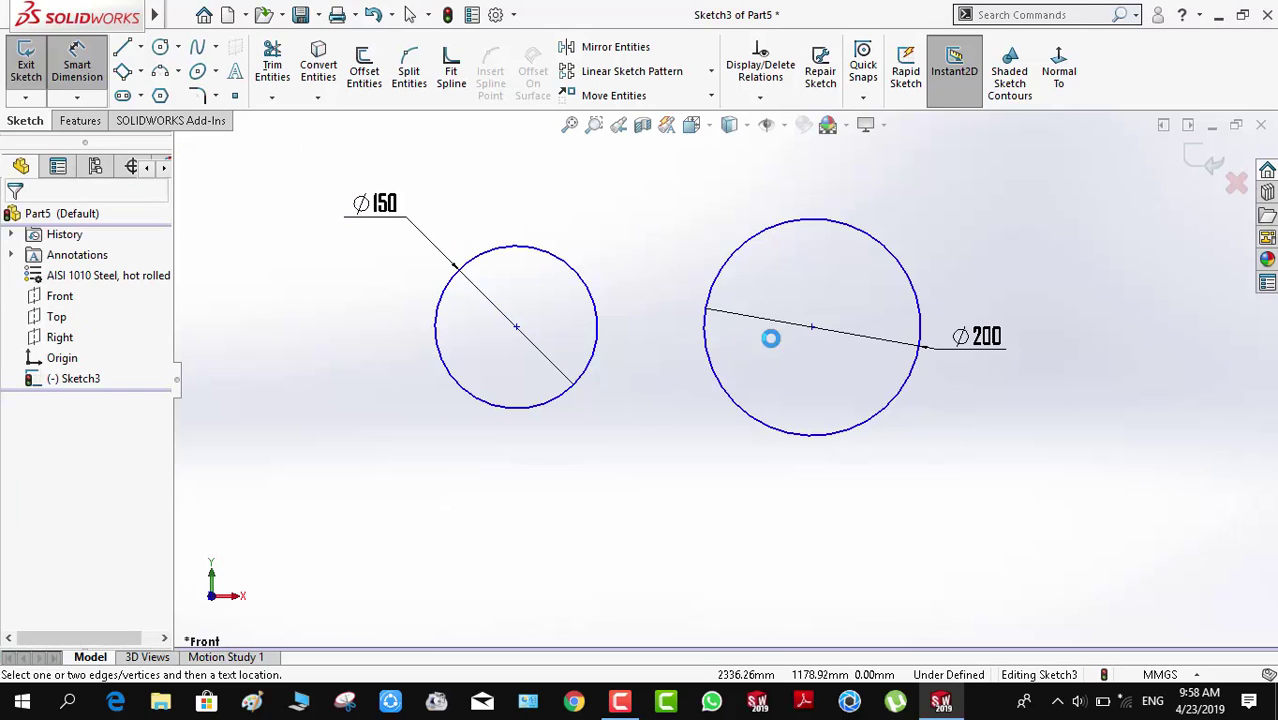
# Dimension the horizontal distance between the two circle centers below the circles and set it to 250 mm.
pyautogui.click(812, 330)
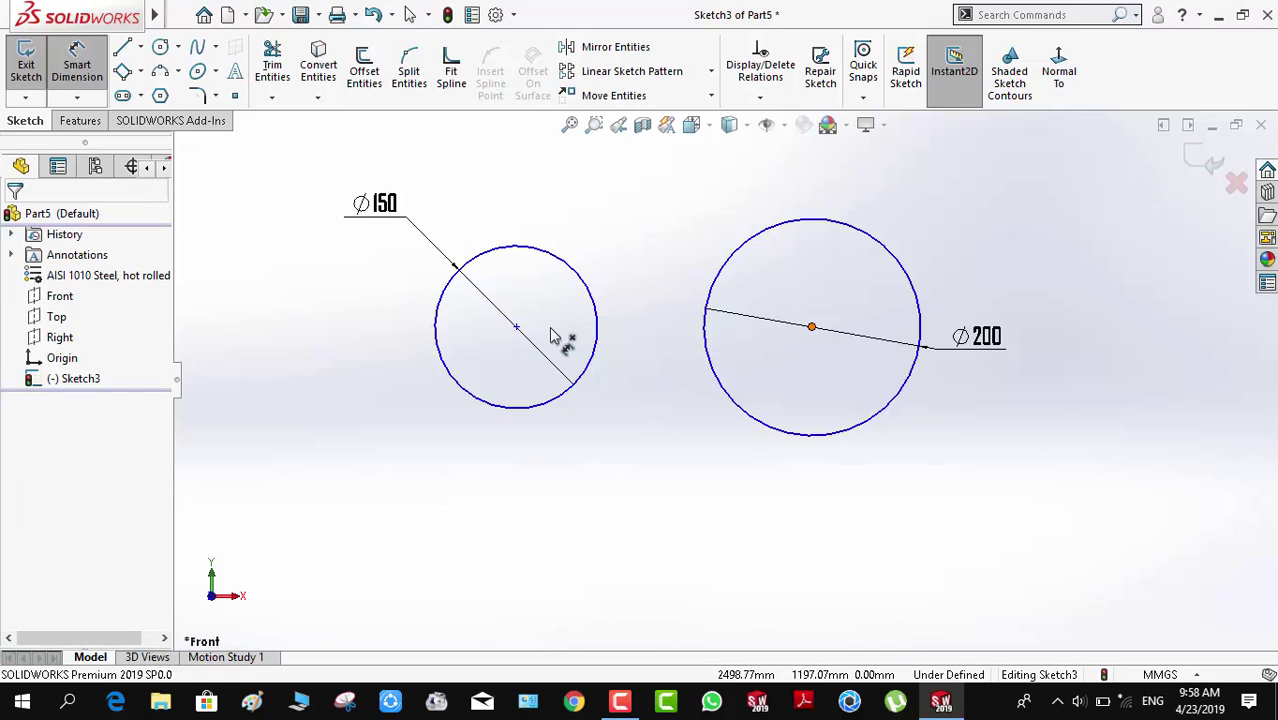
pyautogui.click(515, 331)
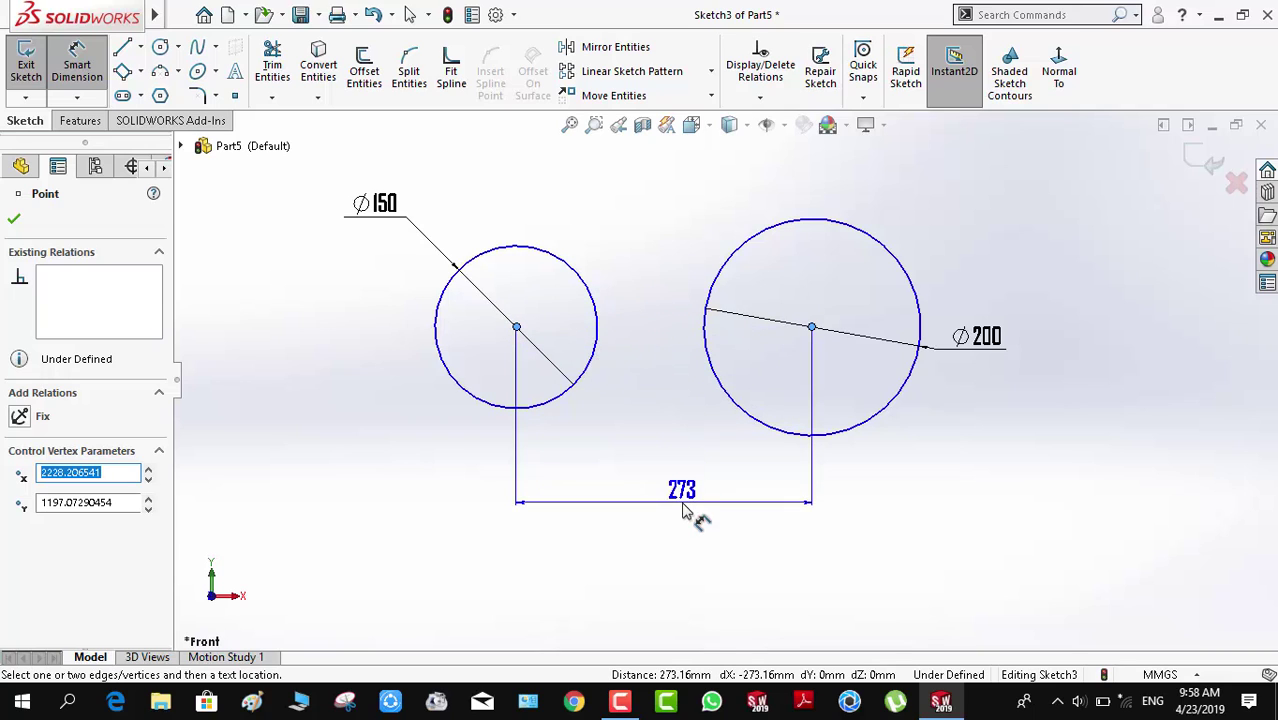
pyautogui.click(680, 520)
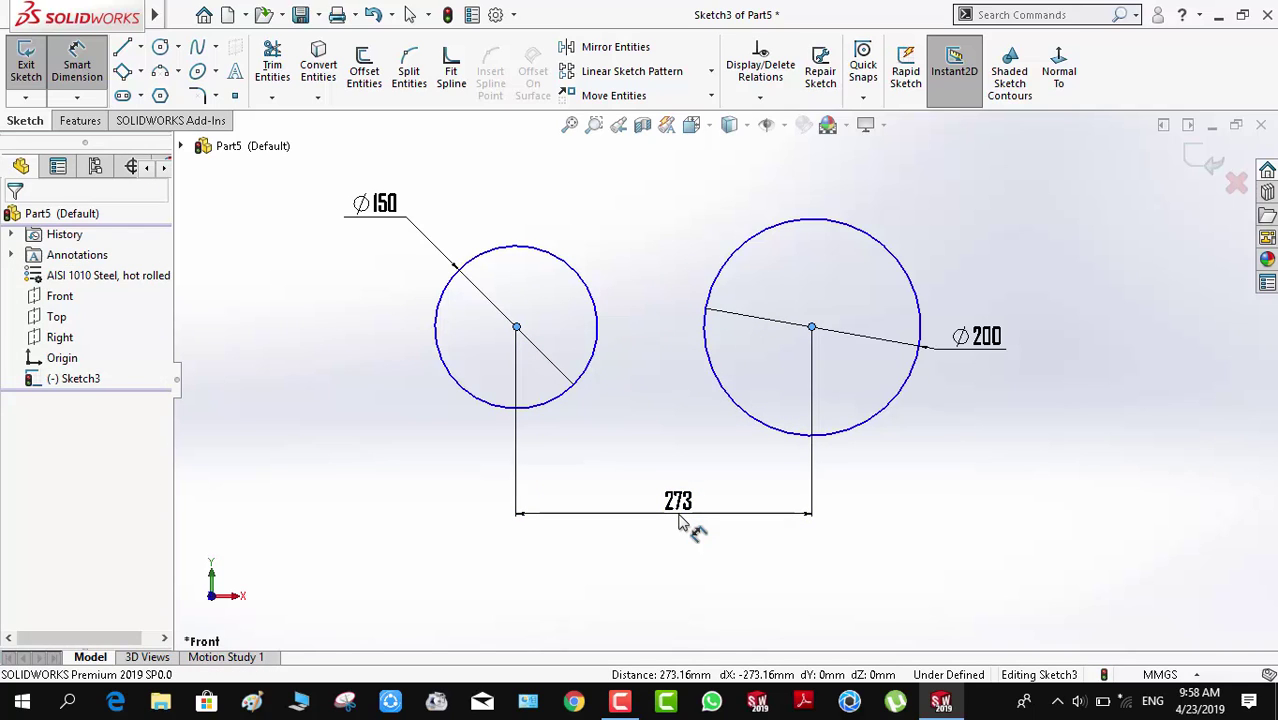
pyautogui.write('250')
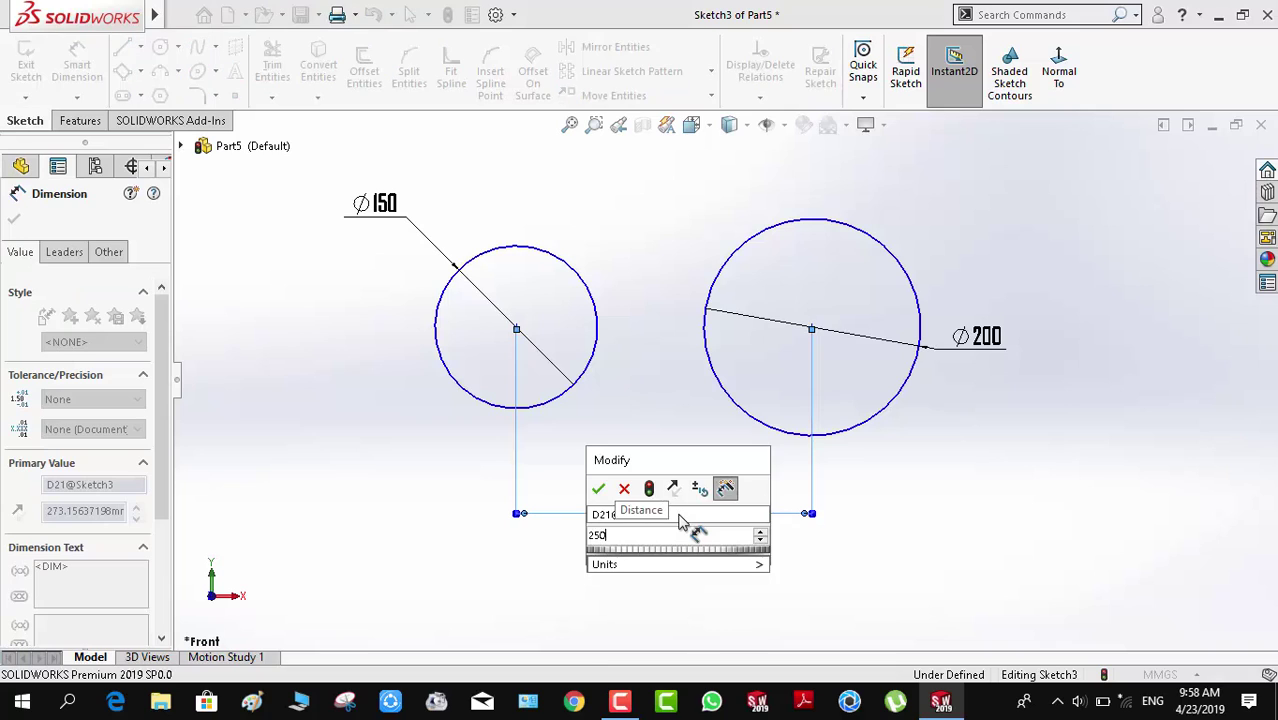
pyautogui.press('Return')
pyautogui.click(928, 478)
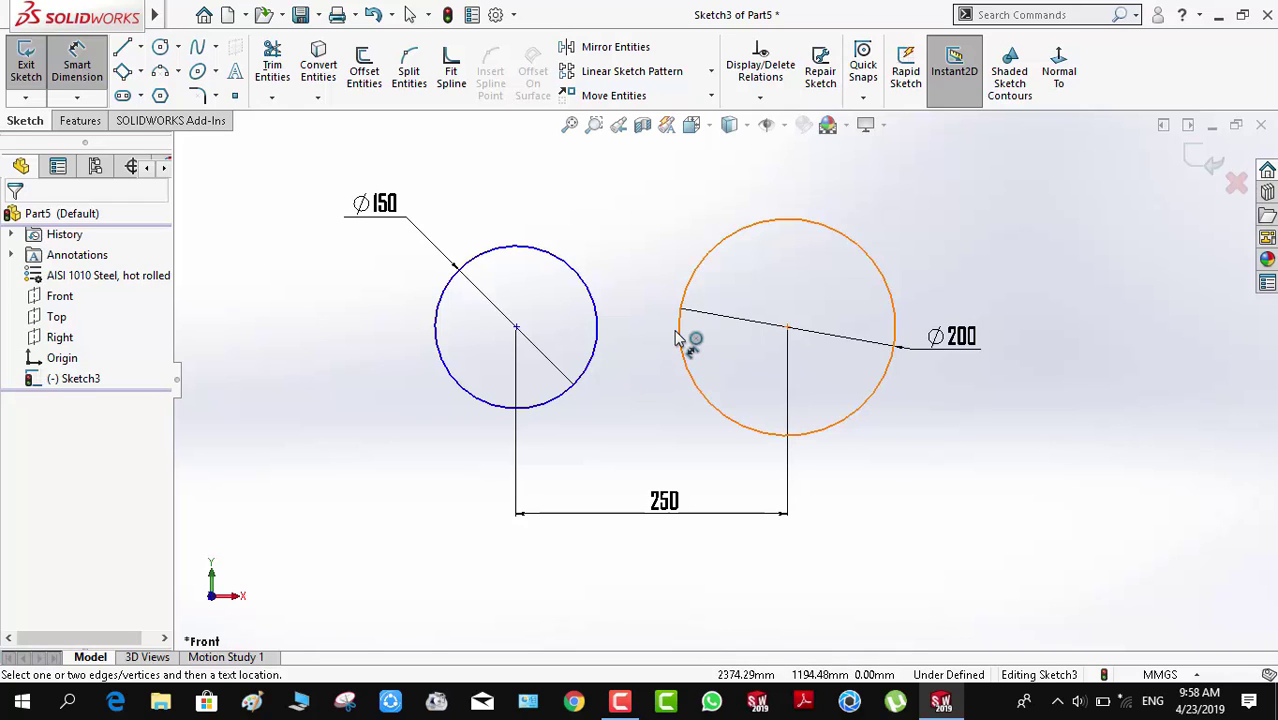
# Add a driven dimension for the gap between the facing edges of the two circles, placed above the gap.
pyautogui.click(606, 343)
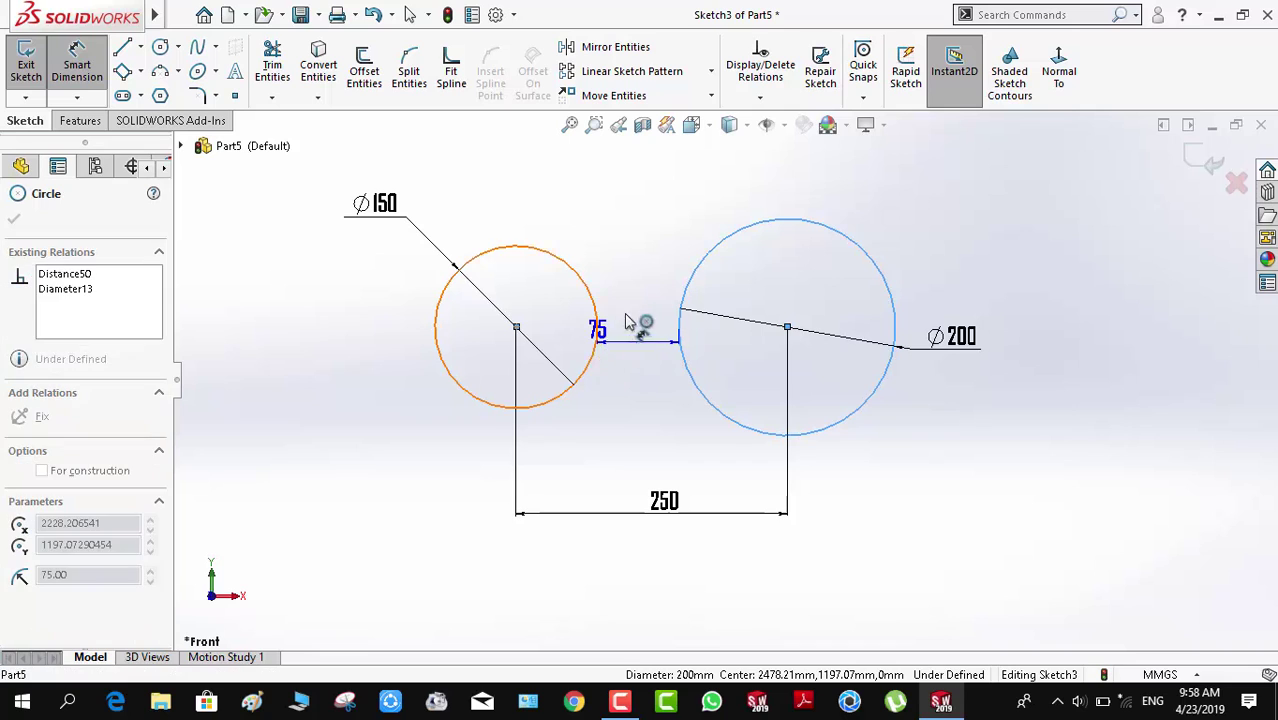
pyautogui.click(655, 253)
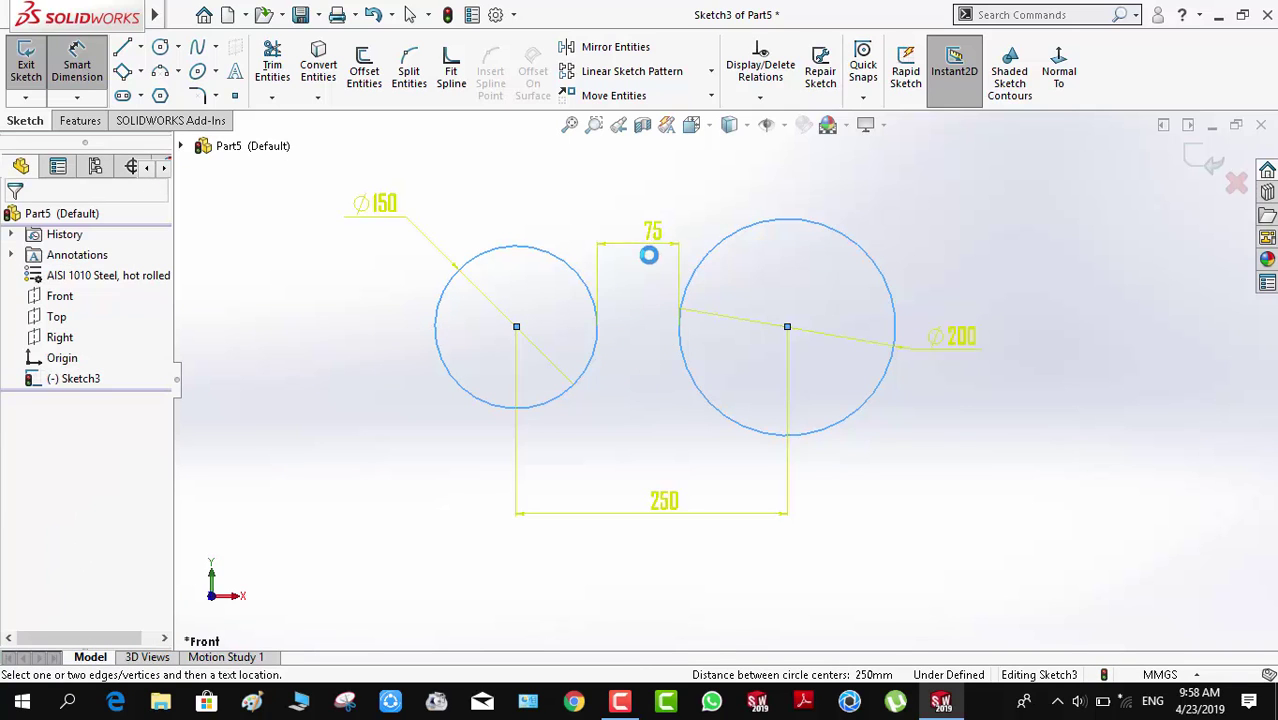
pyautogui.click(758, 354)
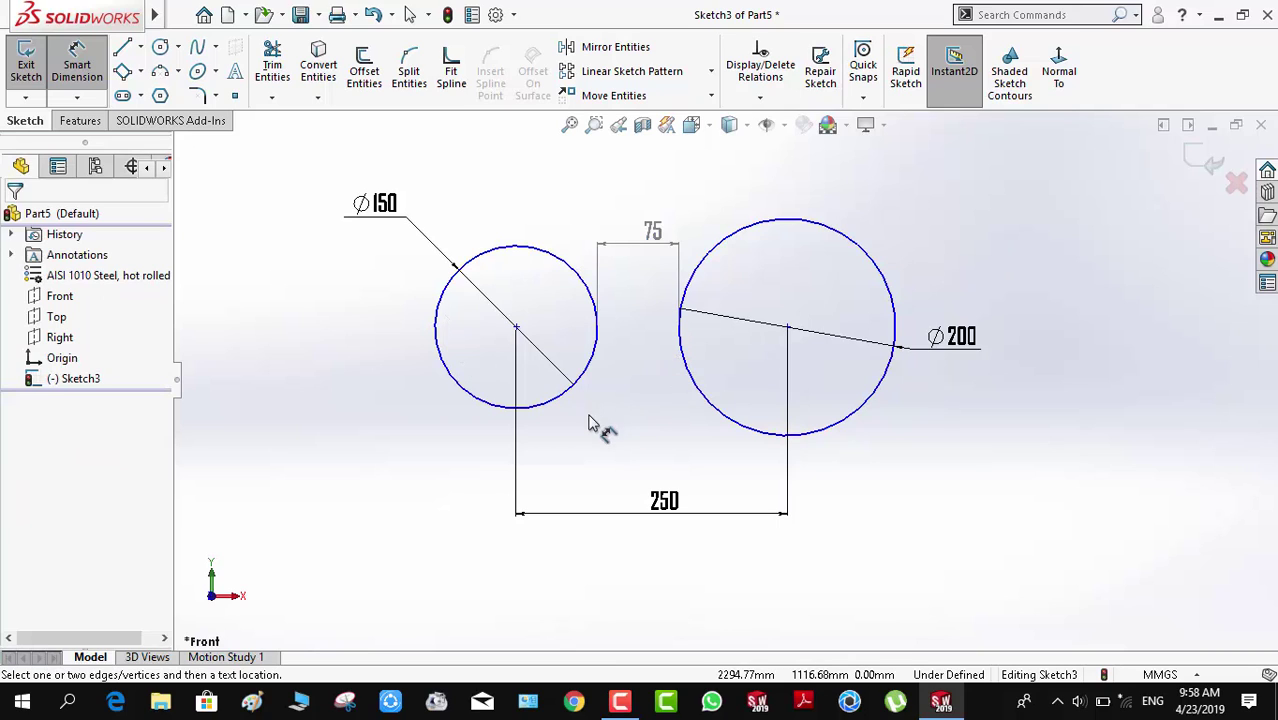
# Add a driven dimension for the overall width between the outermost edges of the two circles, placed above the gap dimension.
pyautogui.click(896, 332)
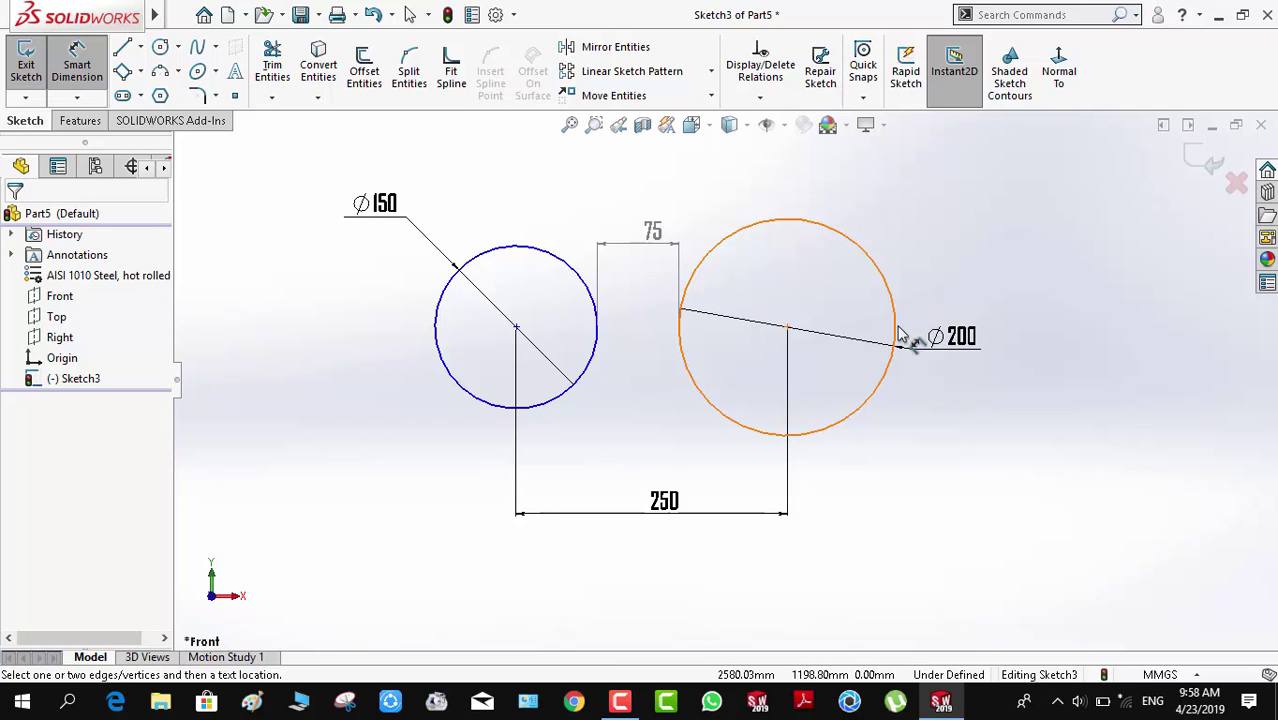
pyautogui.click(446, 350)
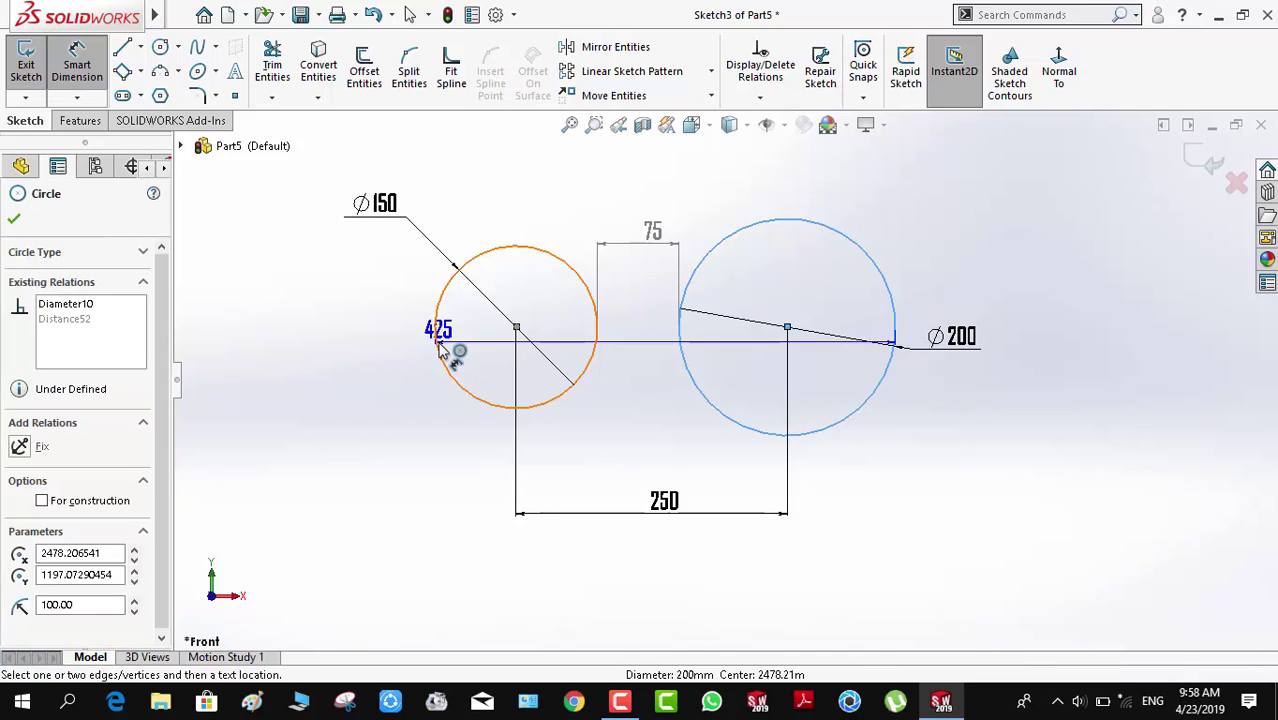
pyautogui.click(436, 334)
pyautogui.click(650, 199)
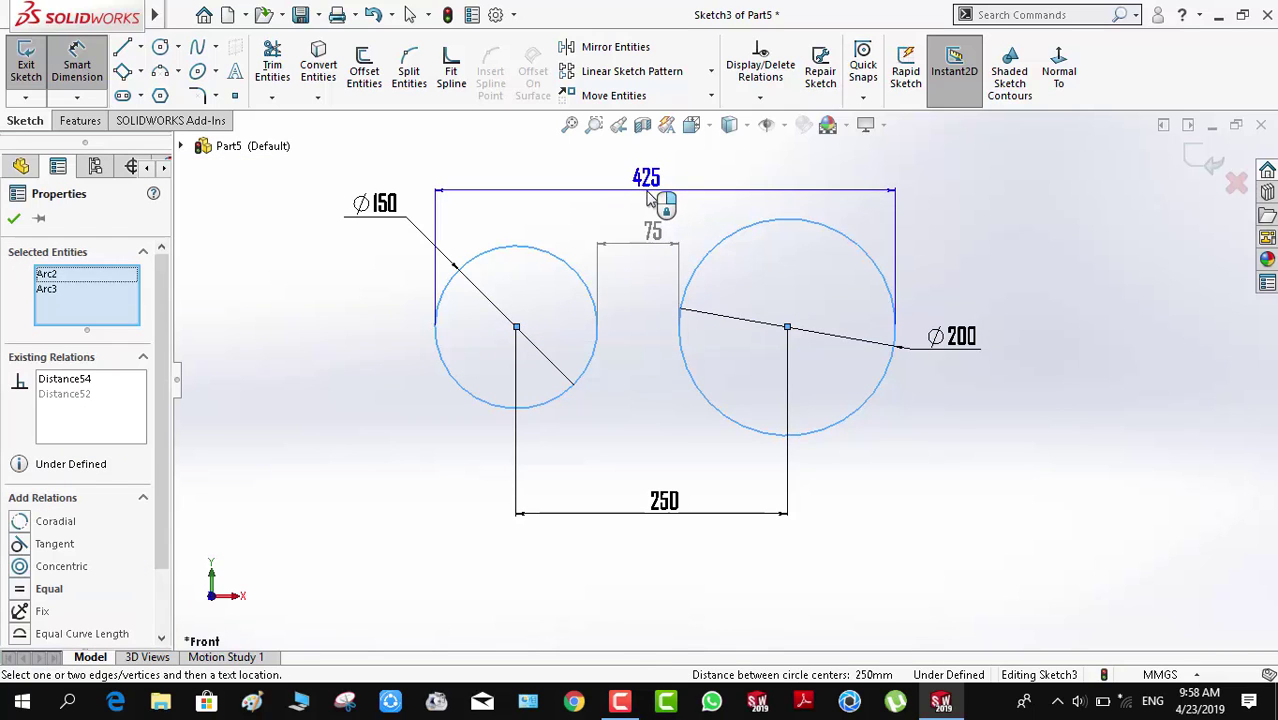
pyautogui.click(1005, 230)
# Sketch a wavy open spline about 435 mm long through six points in the empty area above the two circles.
pyautogui.scroll(-2, 1010, 232)
pyautogui.scroll(-1, 673, 220)
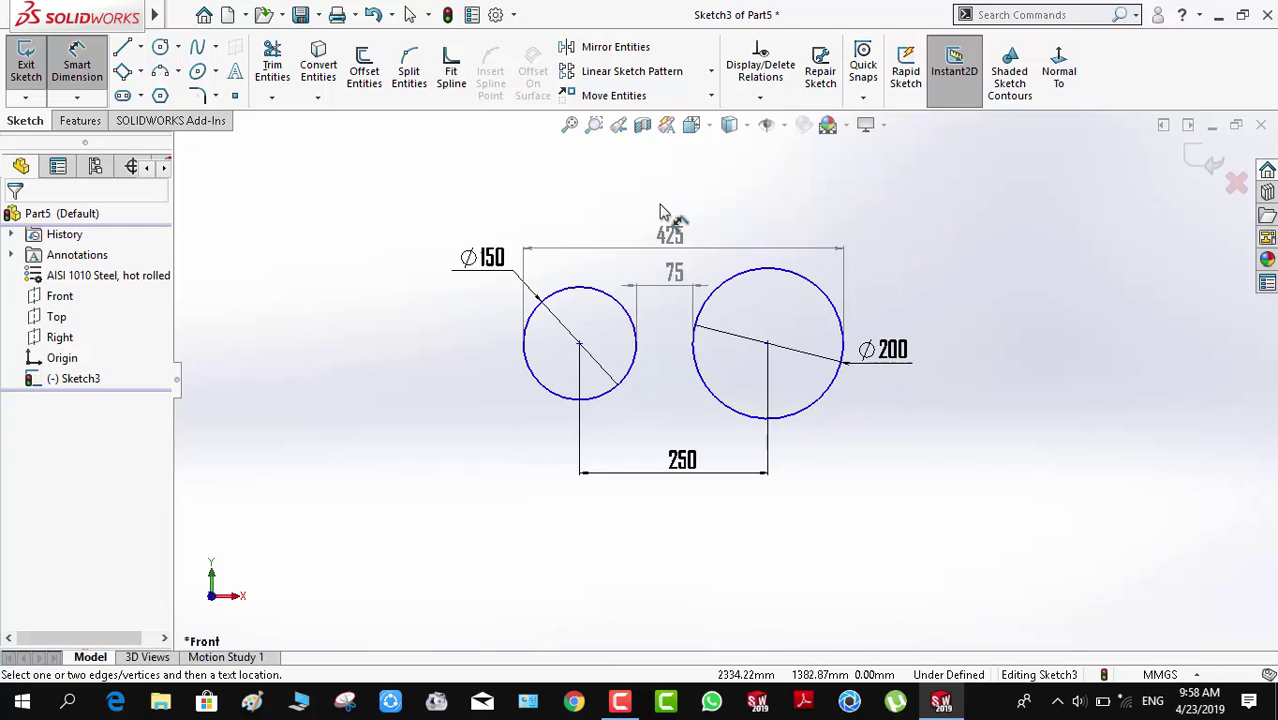
pyautogui.scroll(1, 660, 213)
pyautogui.scroll(-1, 660, 213)
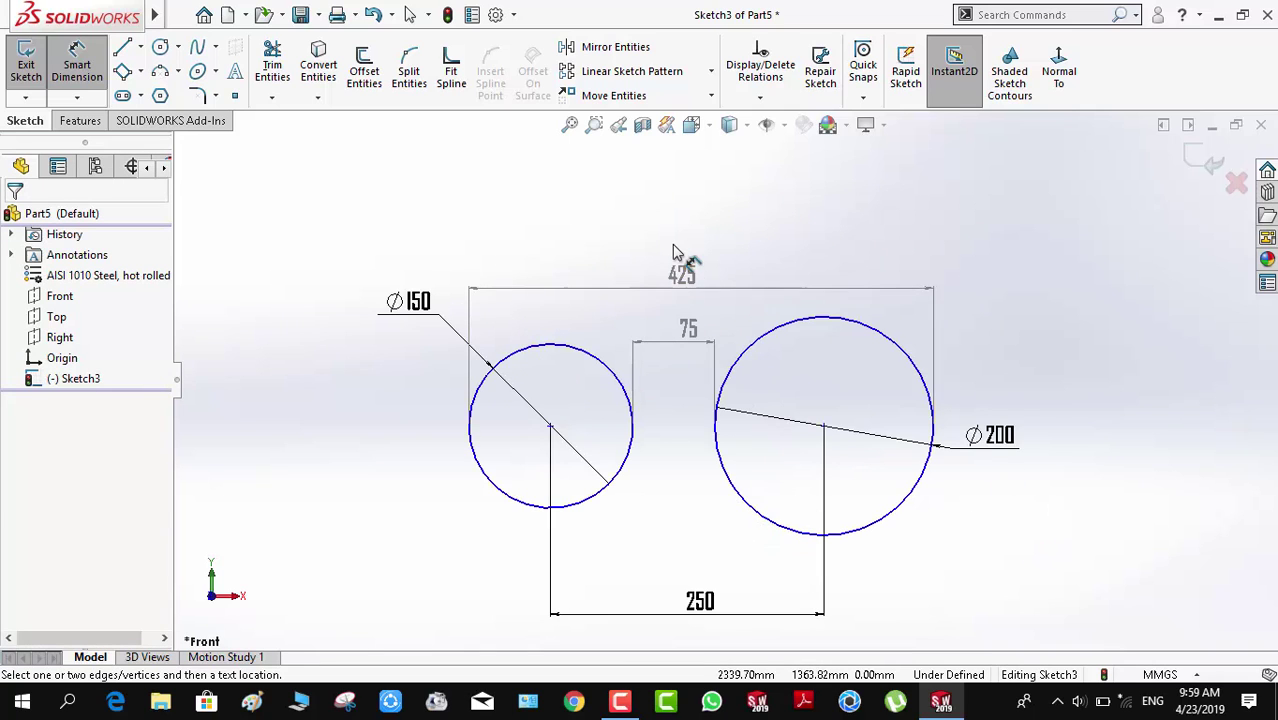
pyautogui.scroll(-5, 673, 252)
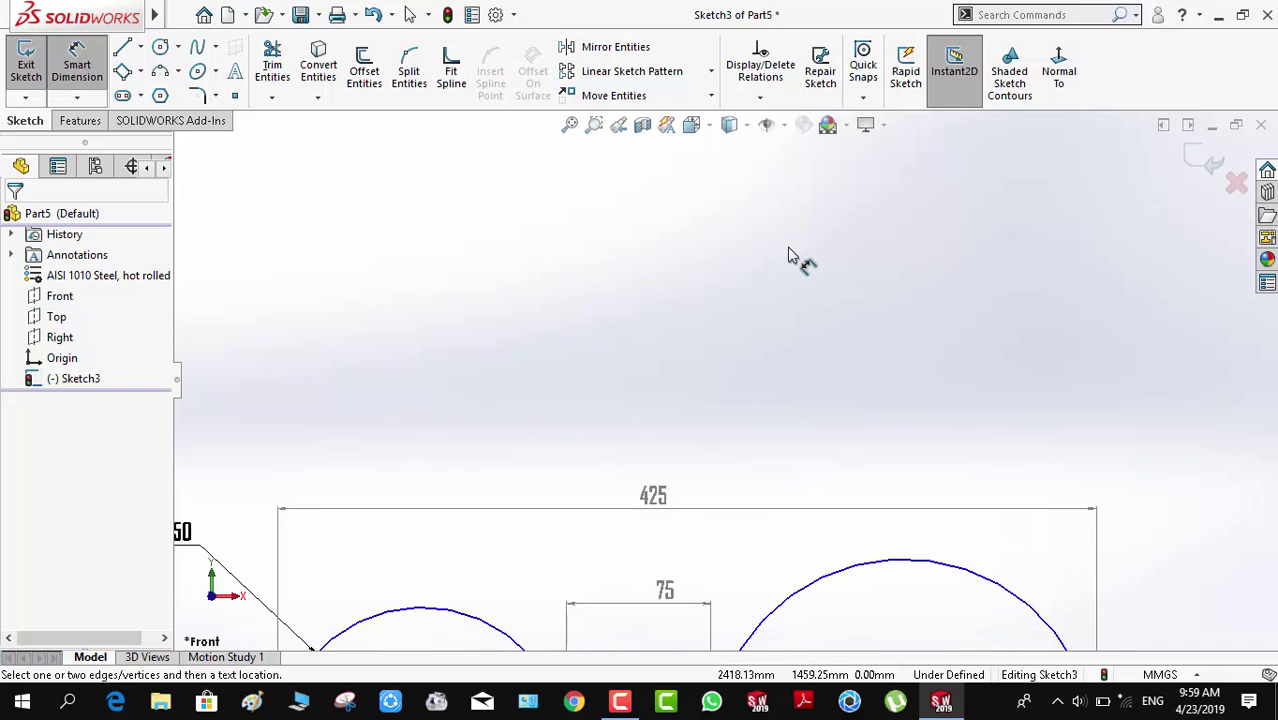
pyautogui.scroll(-3, 790, 255)
pyautogui.moveTo(737, 370); pyautogui.dragTo(813, 276, button='right')
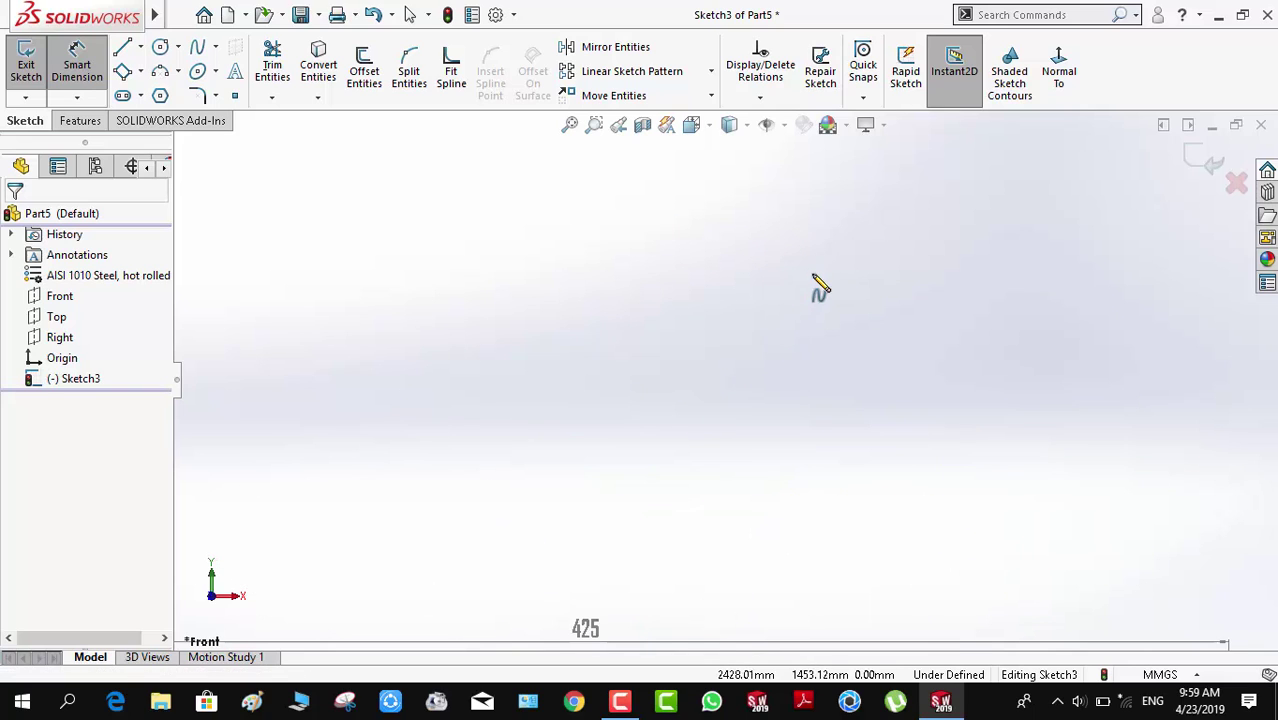
pyautogui.click(508, 318)
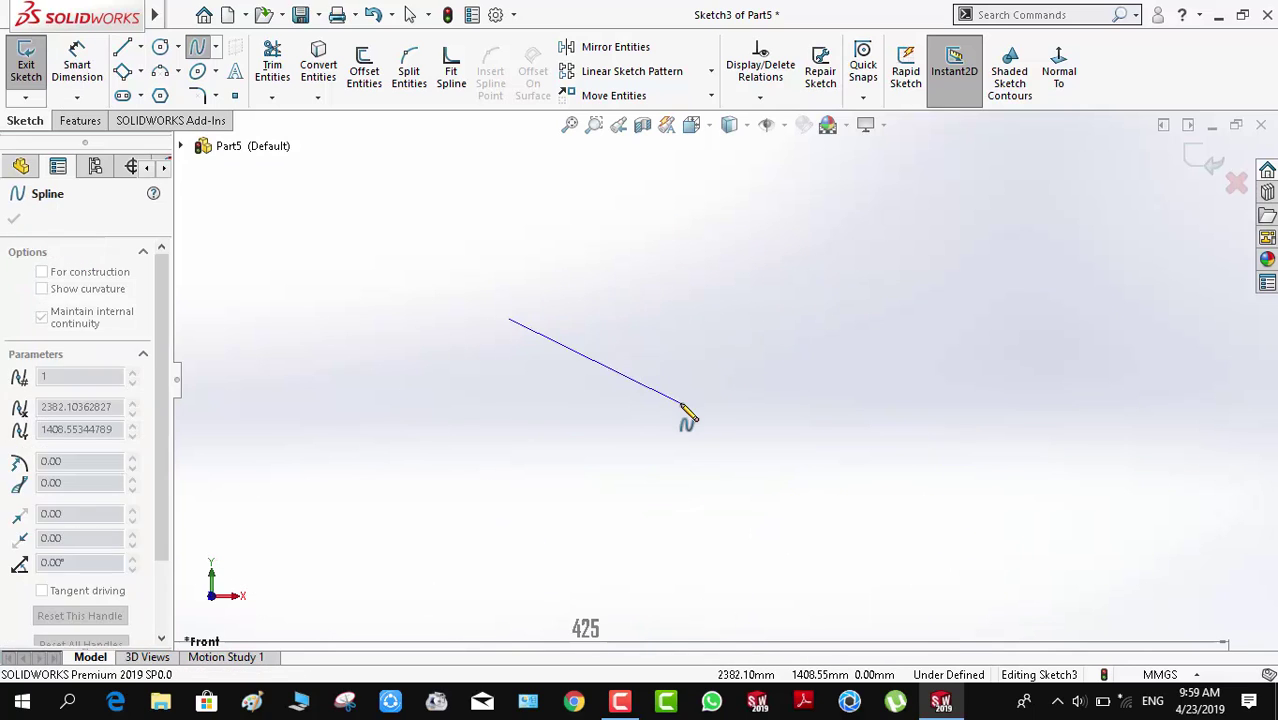
pyautogui.click(680, 403)
pyautogui.click(765, 254)
pyautogui.click(913, 437)
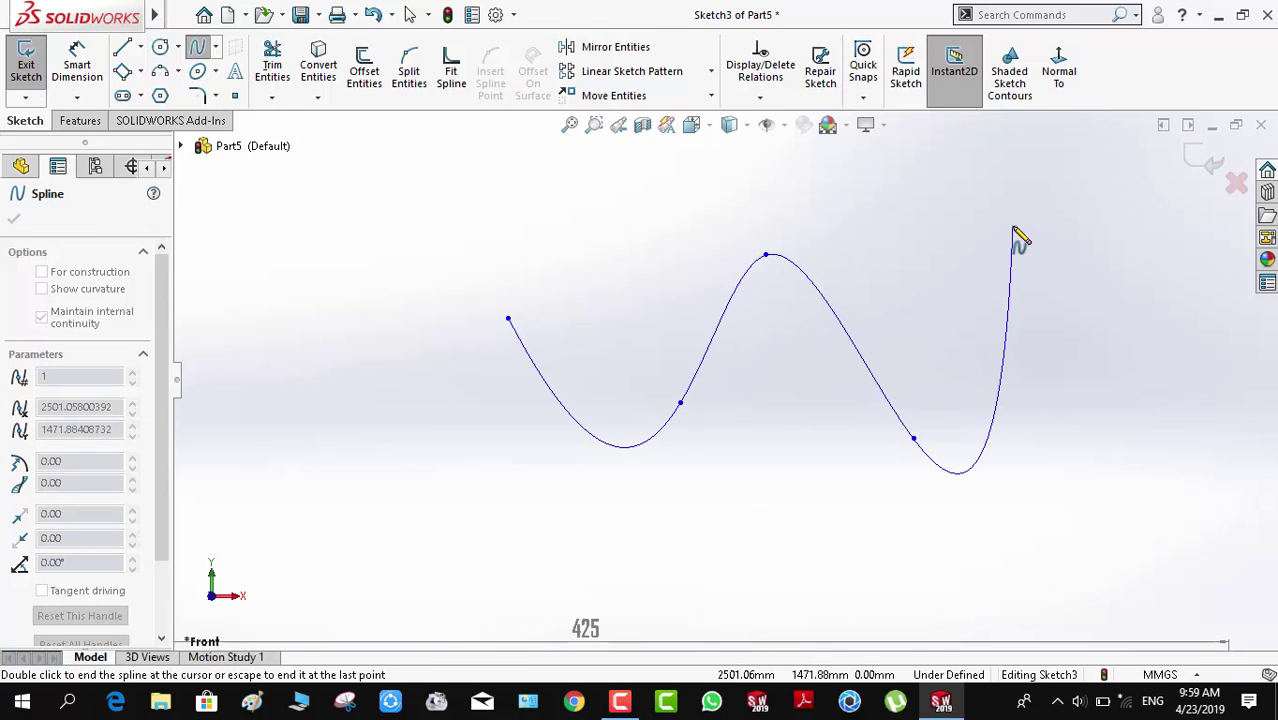
pyautogui.click(1013, 226)
pyautogui.click(1096, 427)
# Add a Smart Dimension for the spline's total length, placed above its left end, and accept its current value.
pyautogui.moveTo(940, 368); pyautogui.dragTo(931, 283, button='right')
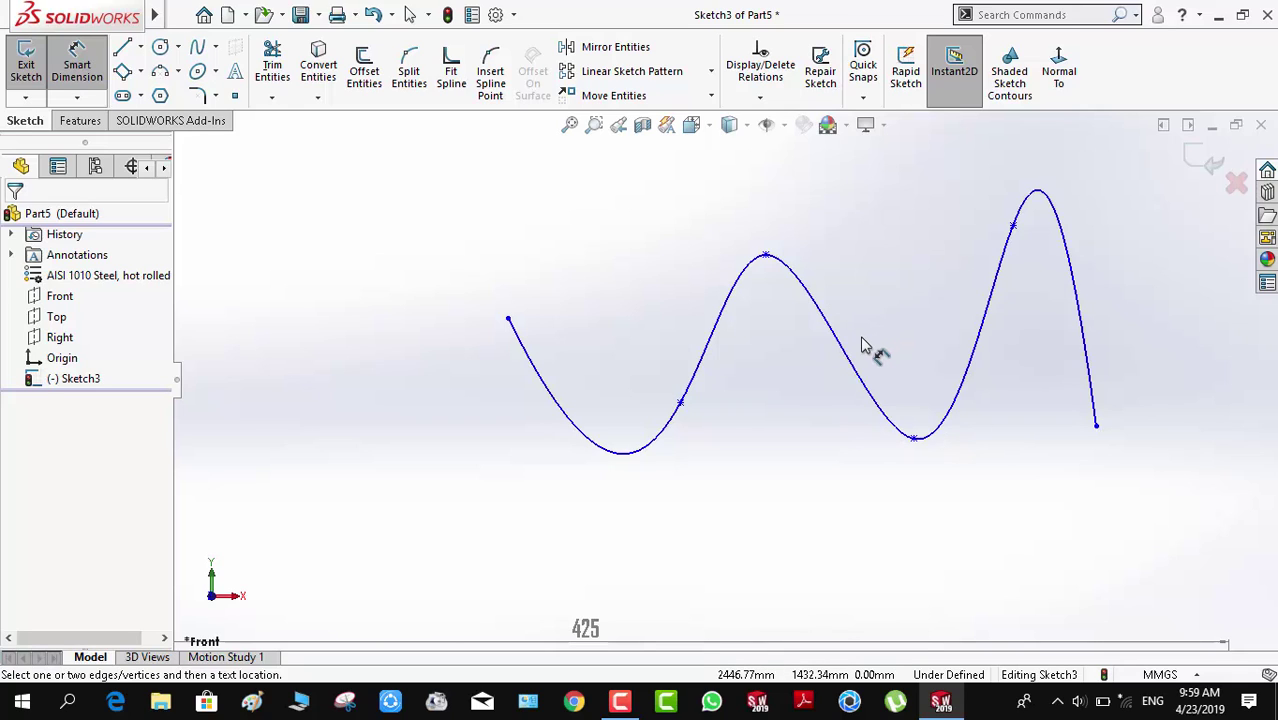
pyautogui.click(695, 390)
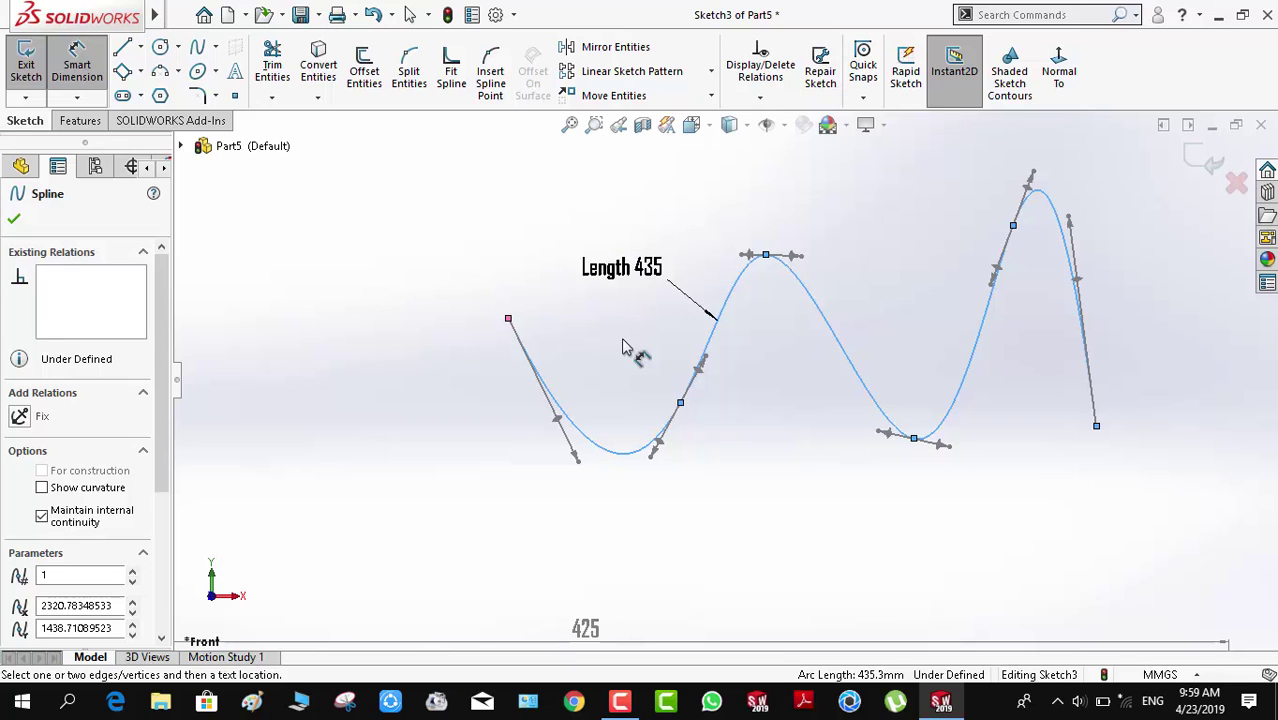
pyautogui.press('Escape')
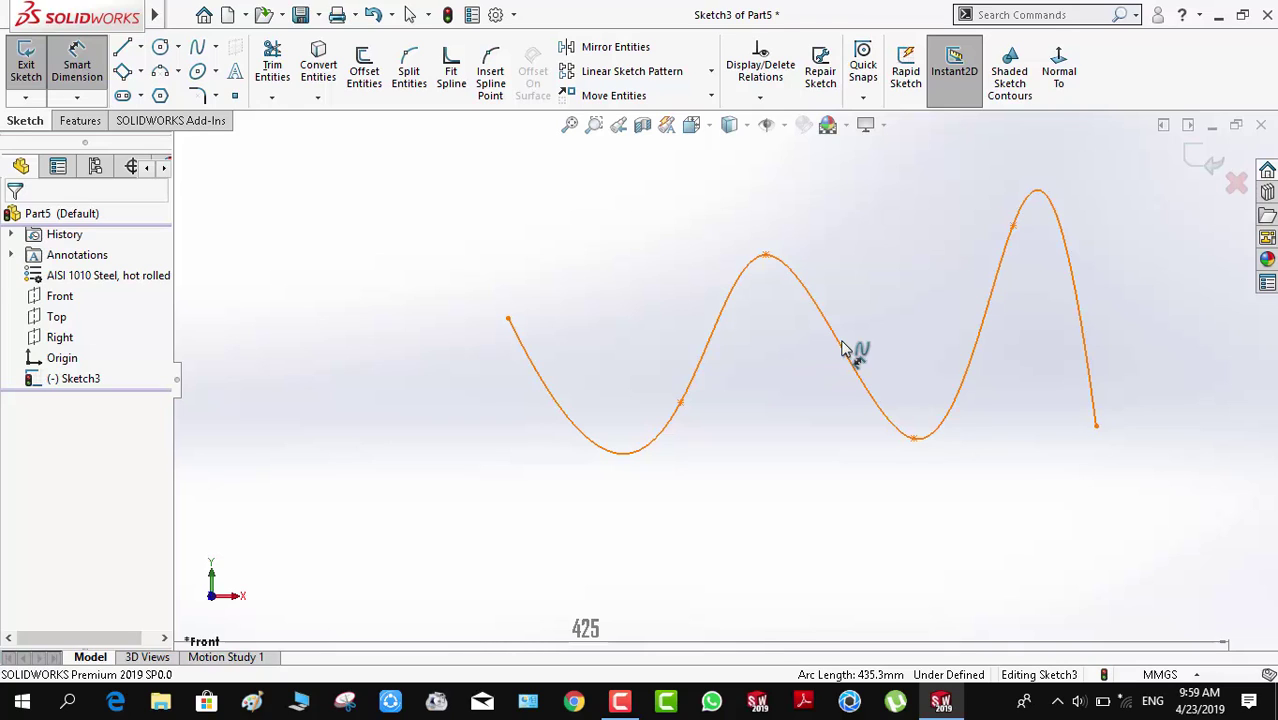
pyautogui.click(857, 277)
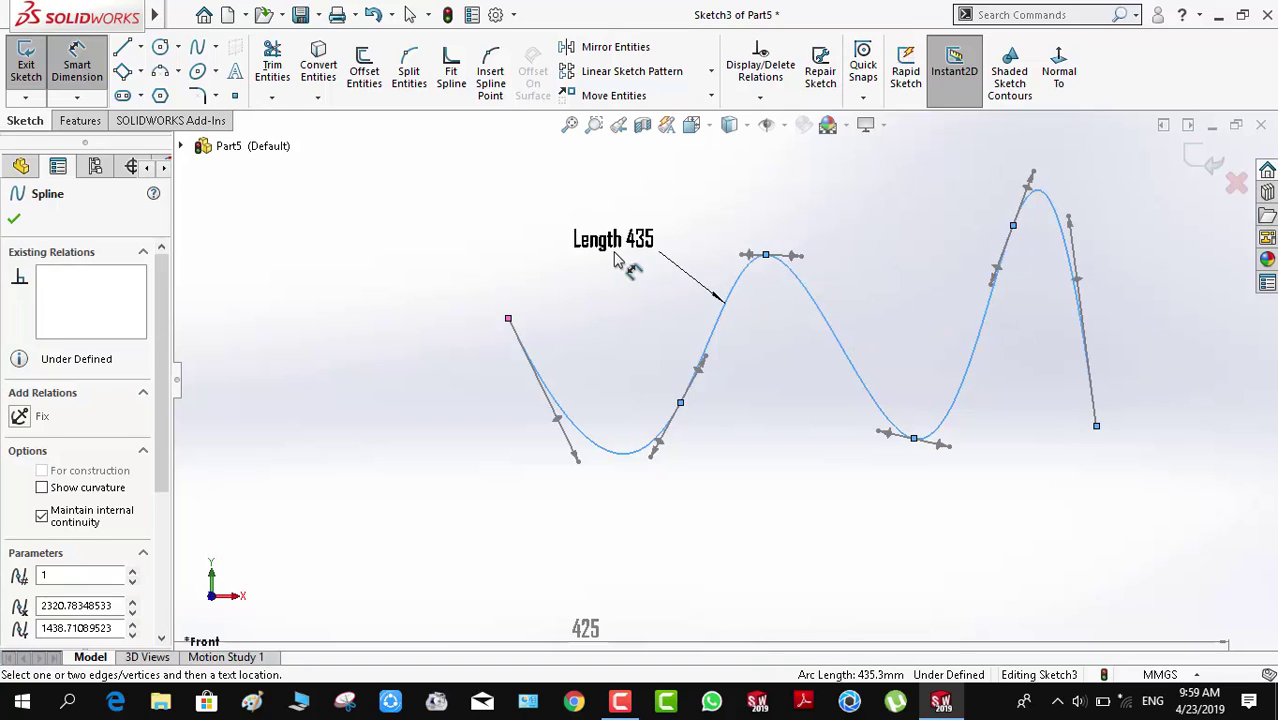
pyautogui.click(588, 198)
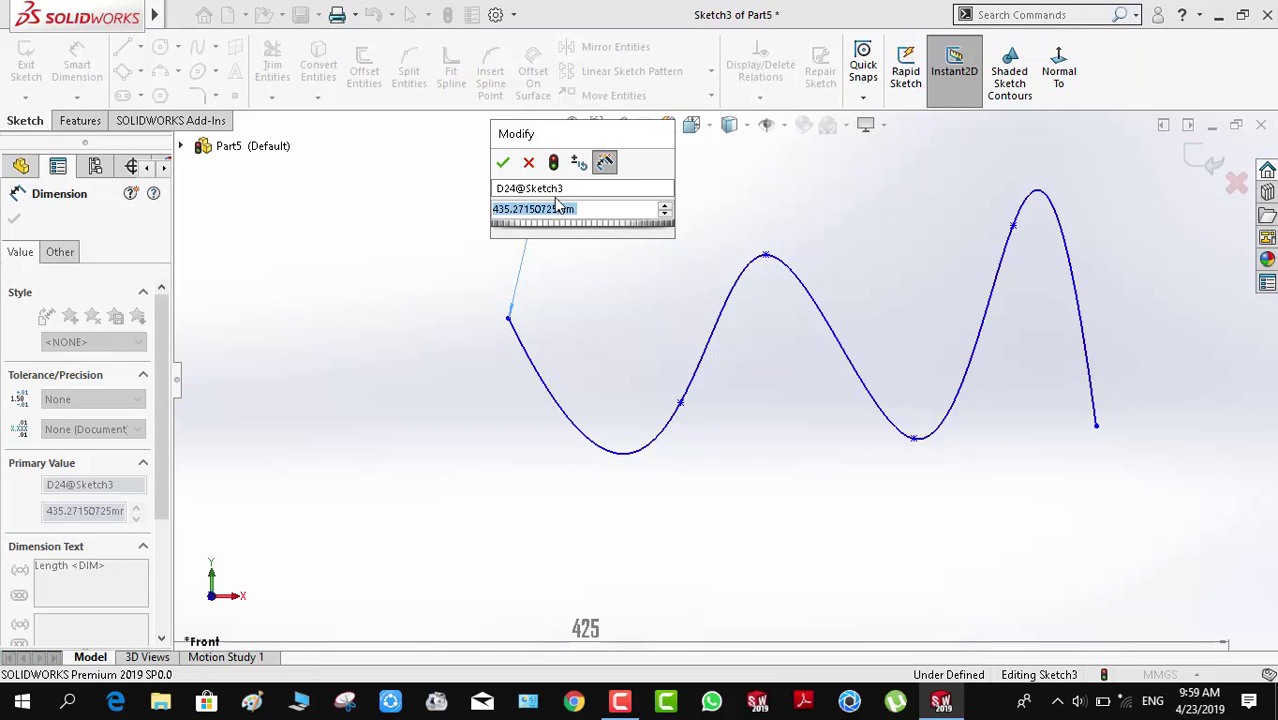
pyautogui.click(503, 162)
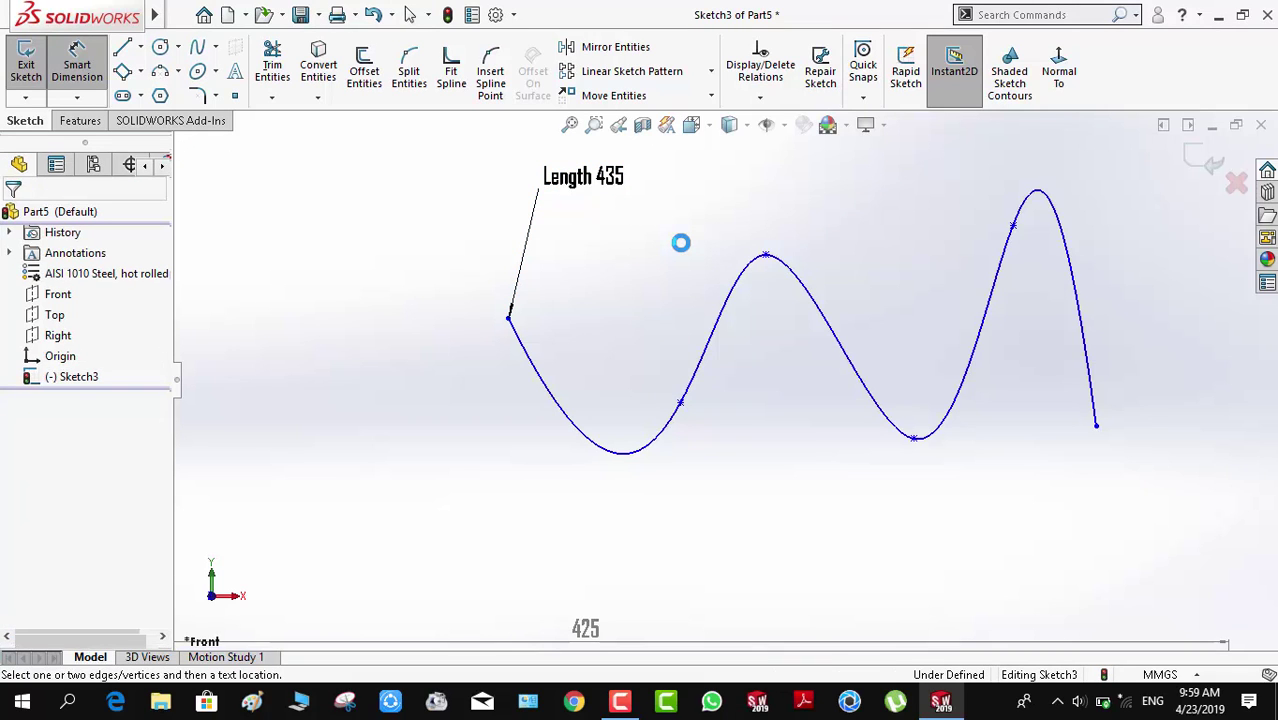
pyautogui.scroll(-3, 685, 251)
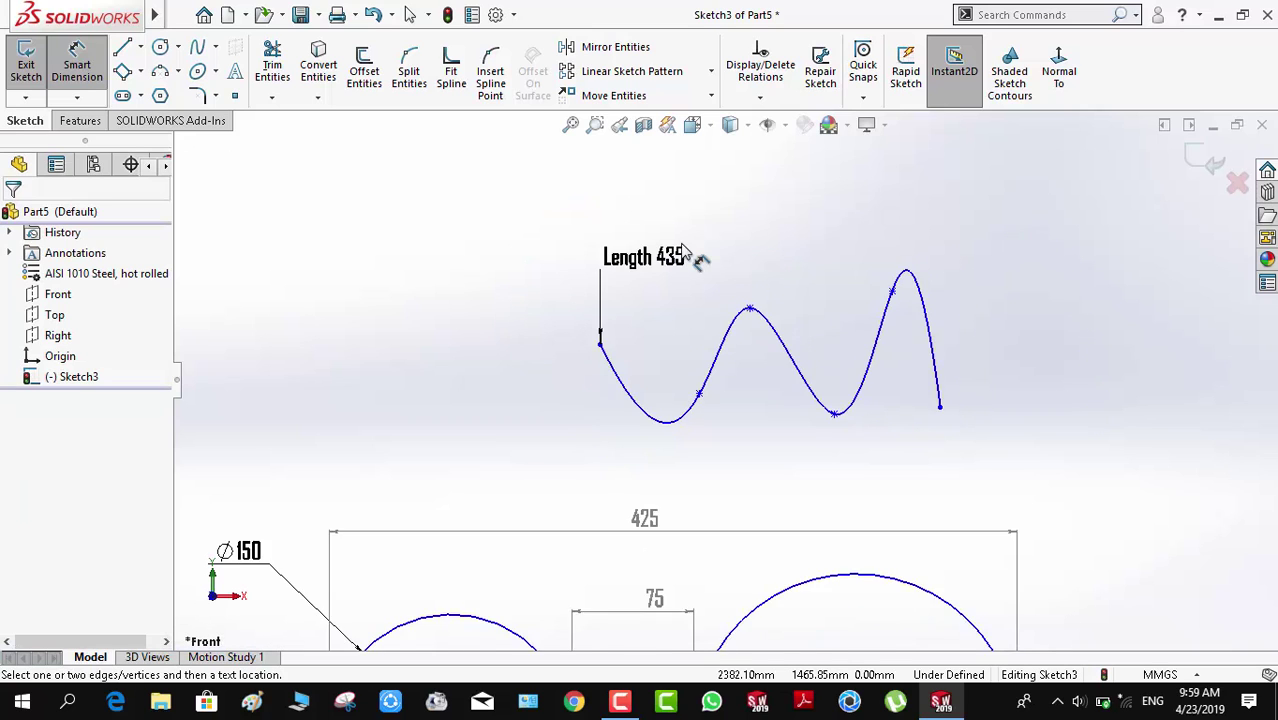
pyautogui.scroll(-4, 685, 251)
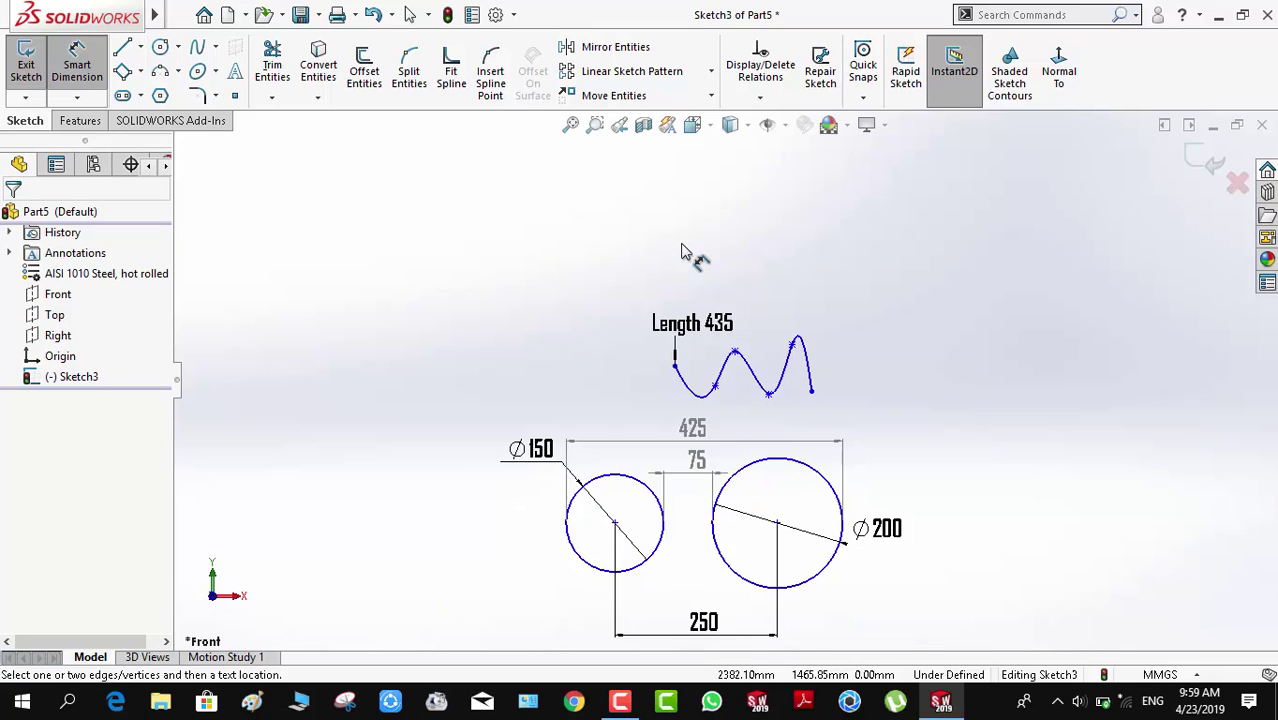
pyautogui.scroll(-2, 688, 260)
pyautogui.scroll(-4, 700, 322)
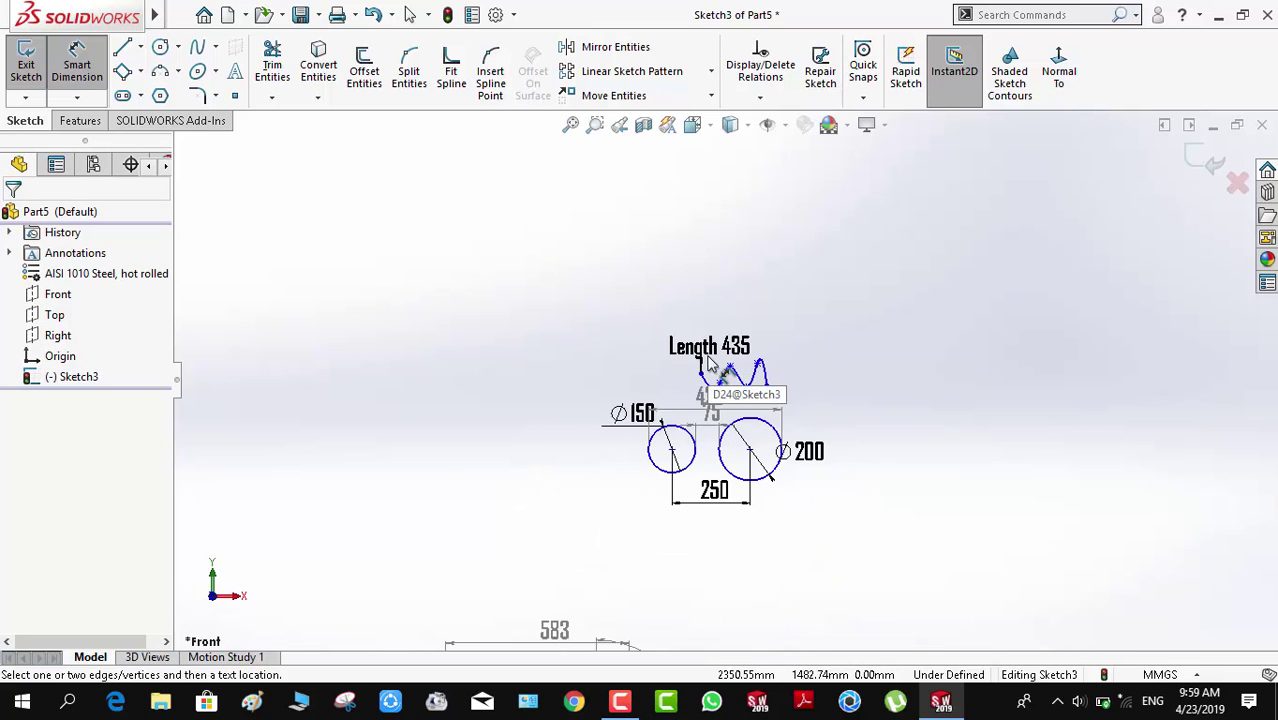
# Move the 1000 mm dimension from inside the large profile to well above its top edge.
pyautogui.scroll(-2, 708, 368)
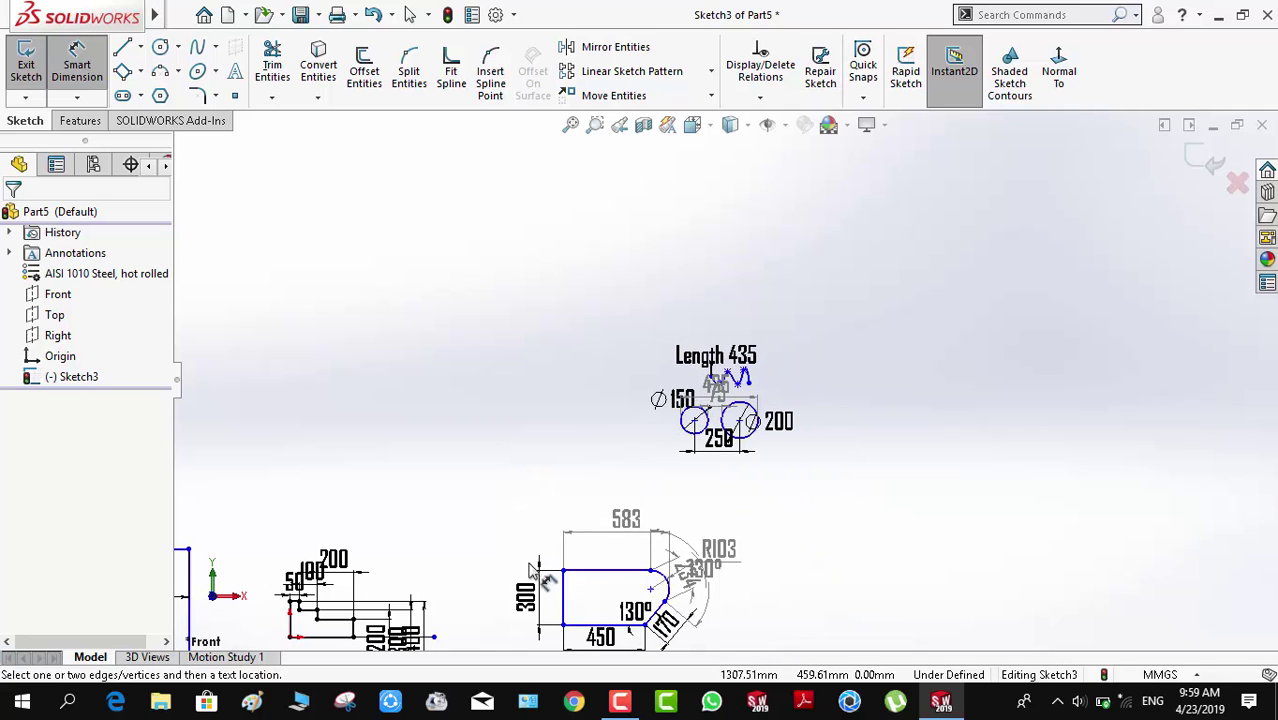
pyautogui.scroll(-3, 522, 577)
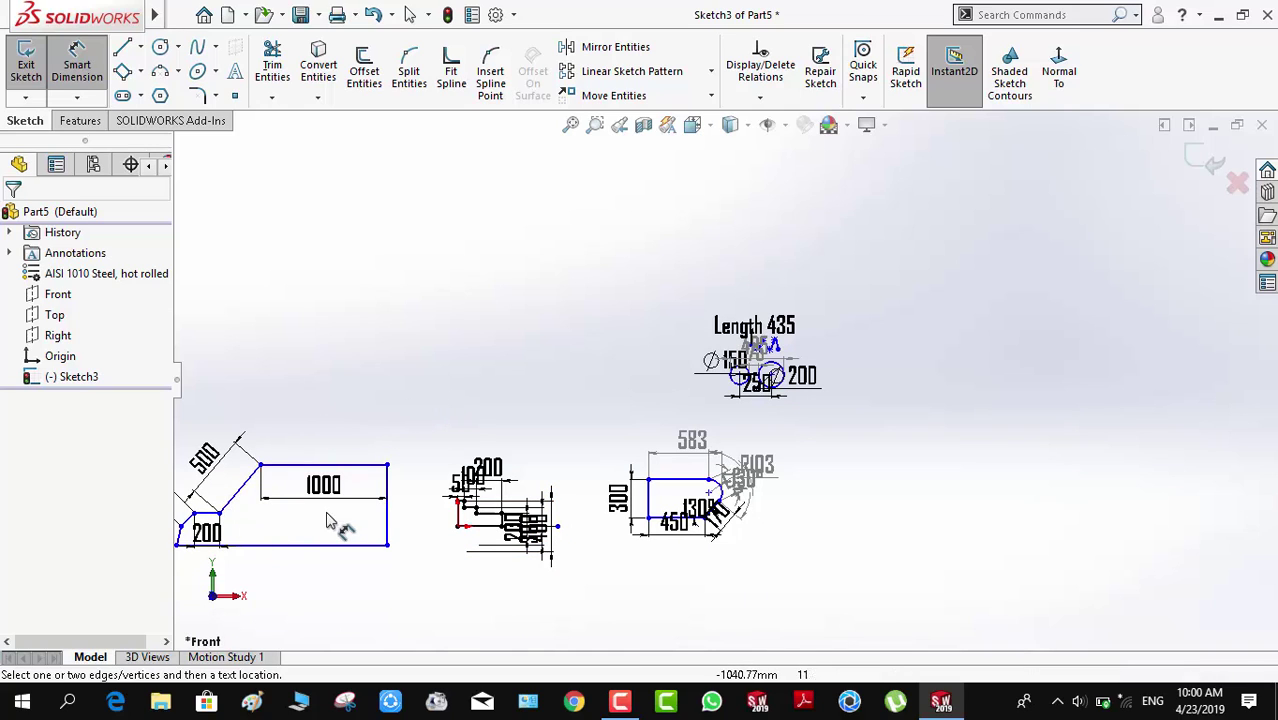
pyautogui.moveTo(325, 507); pyautogui.dragTo(330, 375)
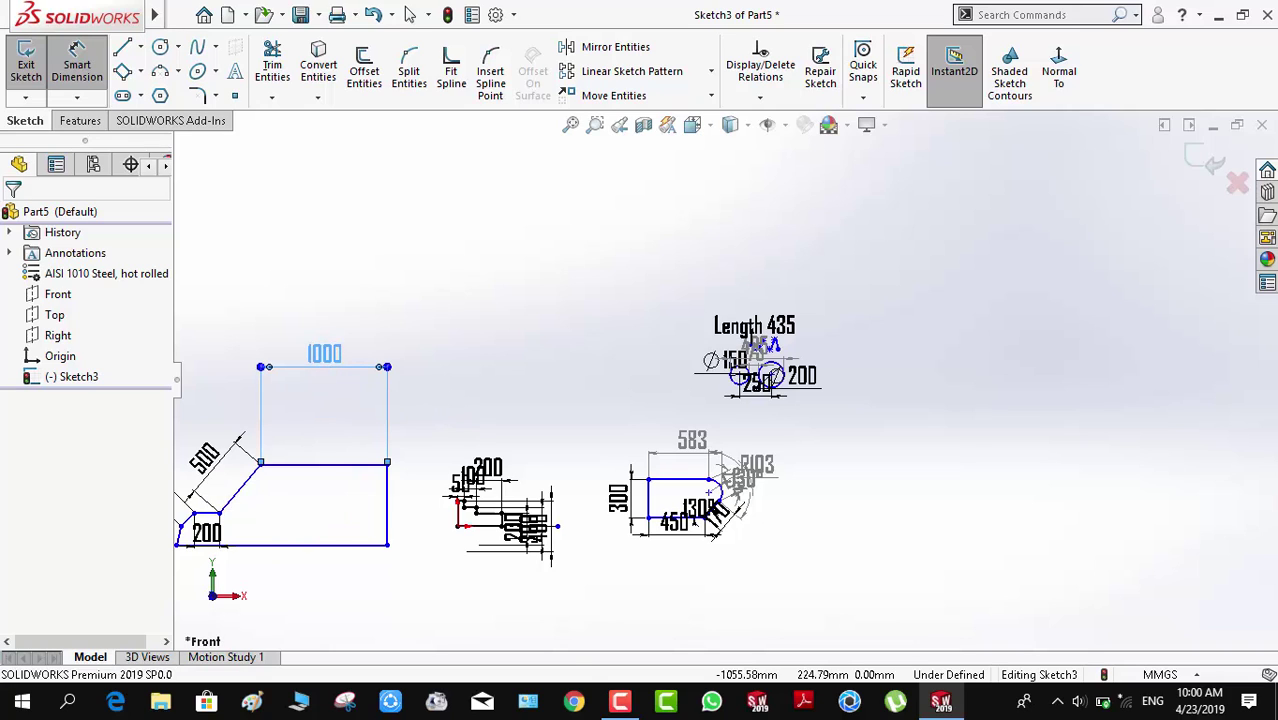
pyautogui.click(524, 371)
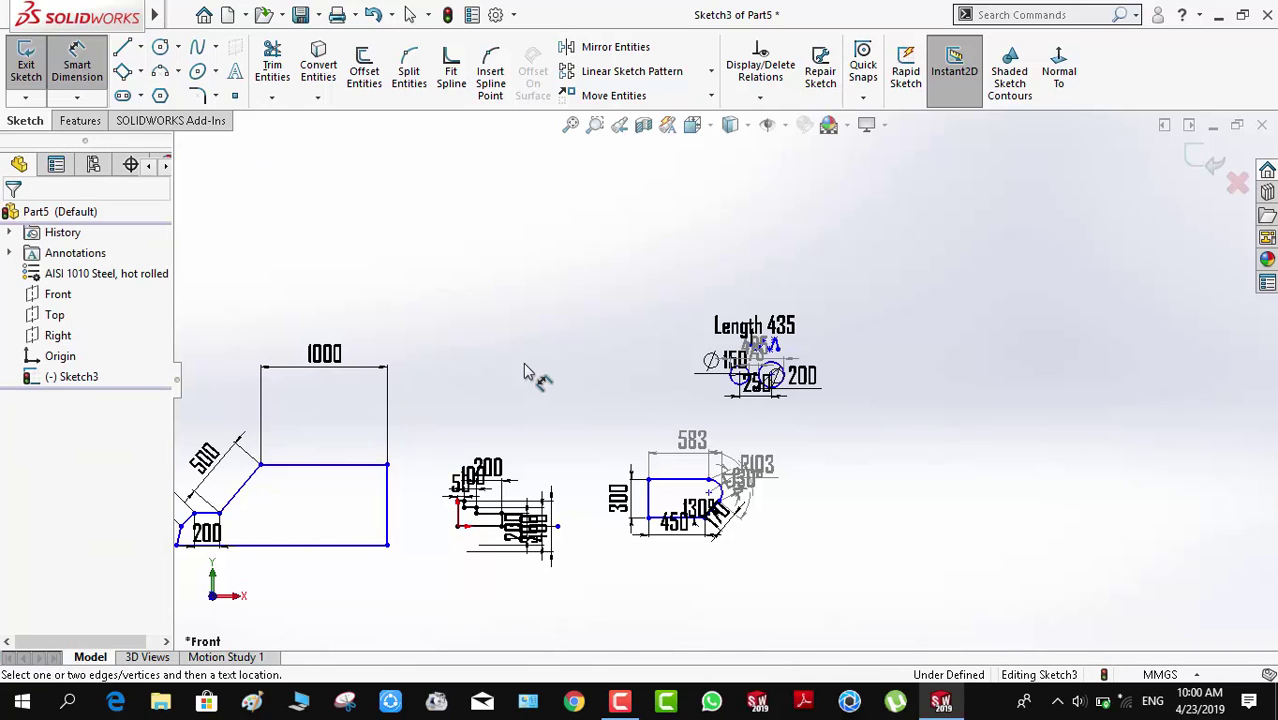
# Review the linear and diameter dimensions on the stepped profile and the length, angle, radius and arc dimensions on the profile with the rounded corner.
pyautogui.scroll(-5, 510, 530)
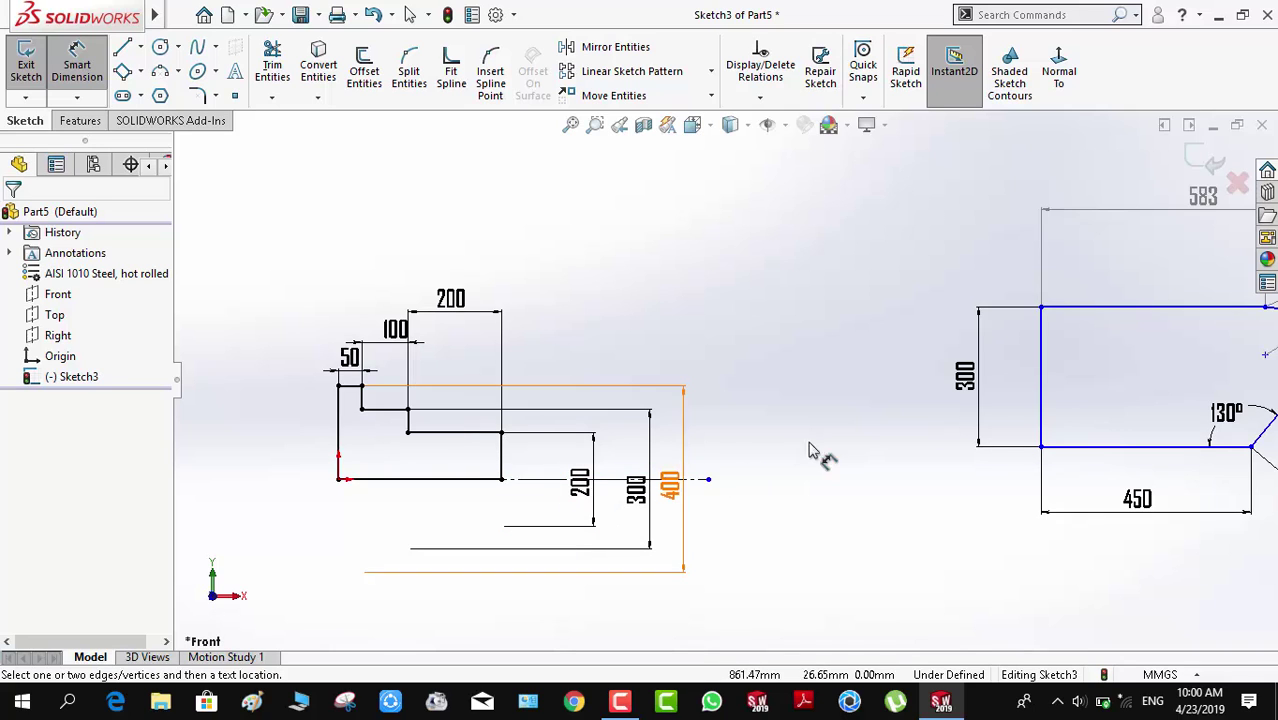
pyautogui.scroll(3, 856, 428)
pyautogui.scroll(-5, 992, 347)
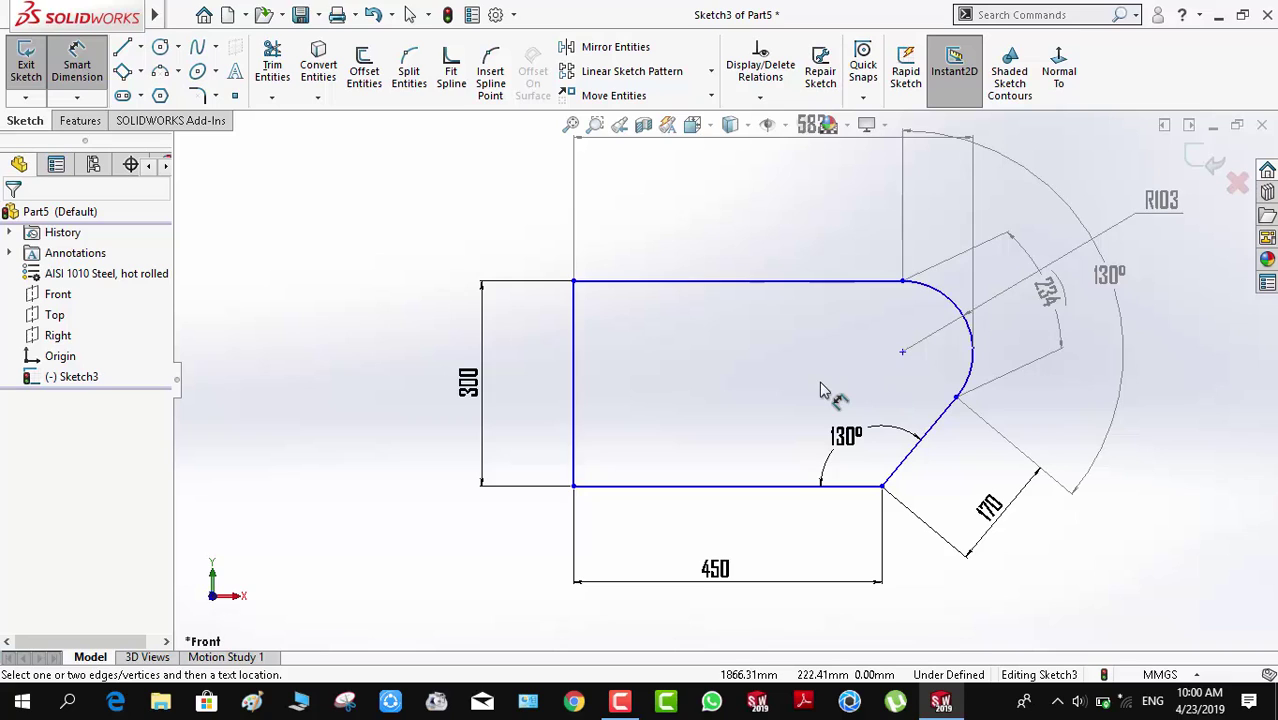
pyautogui.scroll(3, 813, 277)
pyautogui.scroll(-1, 676, 372)
pyautogui.scroll(-1, 676, 372)
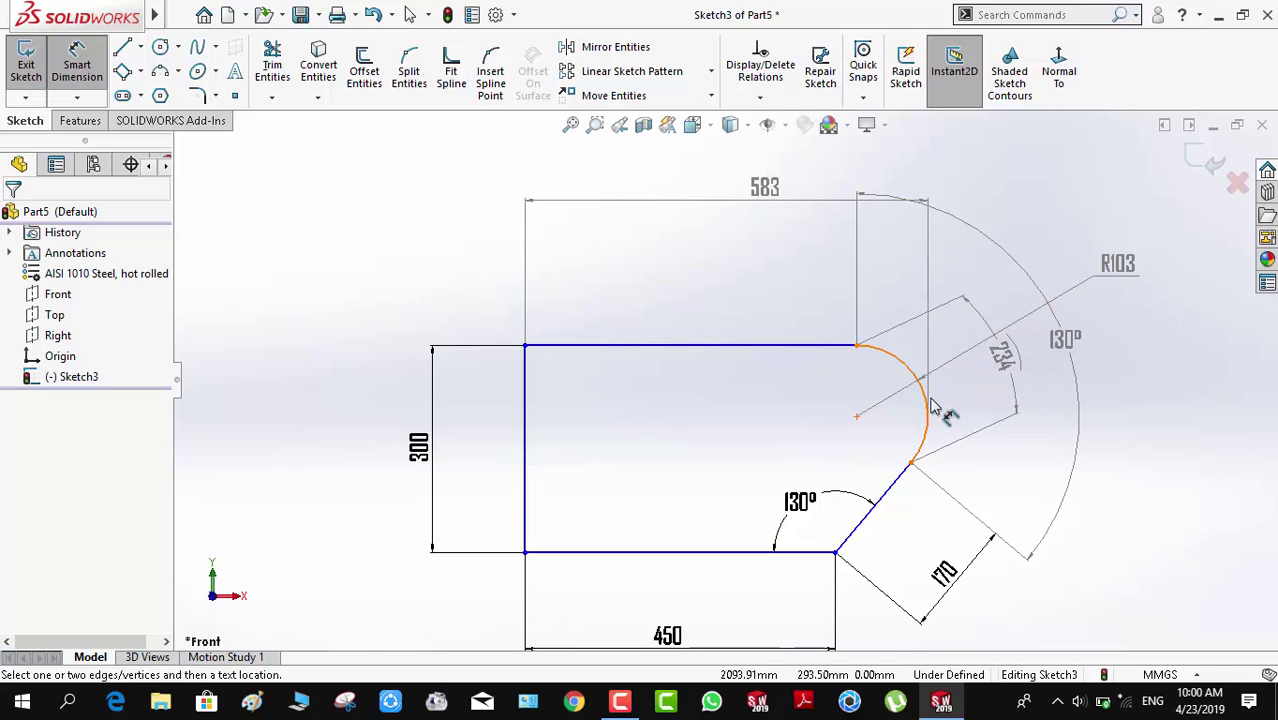
pyautogui.scroll(4, 840, 241)
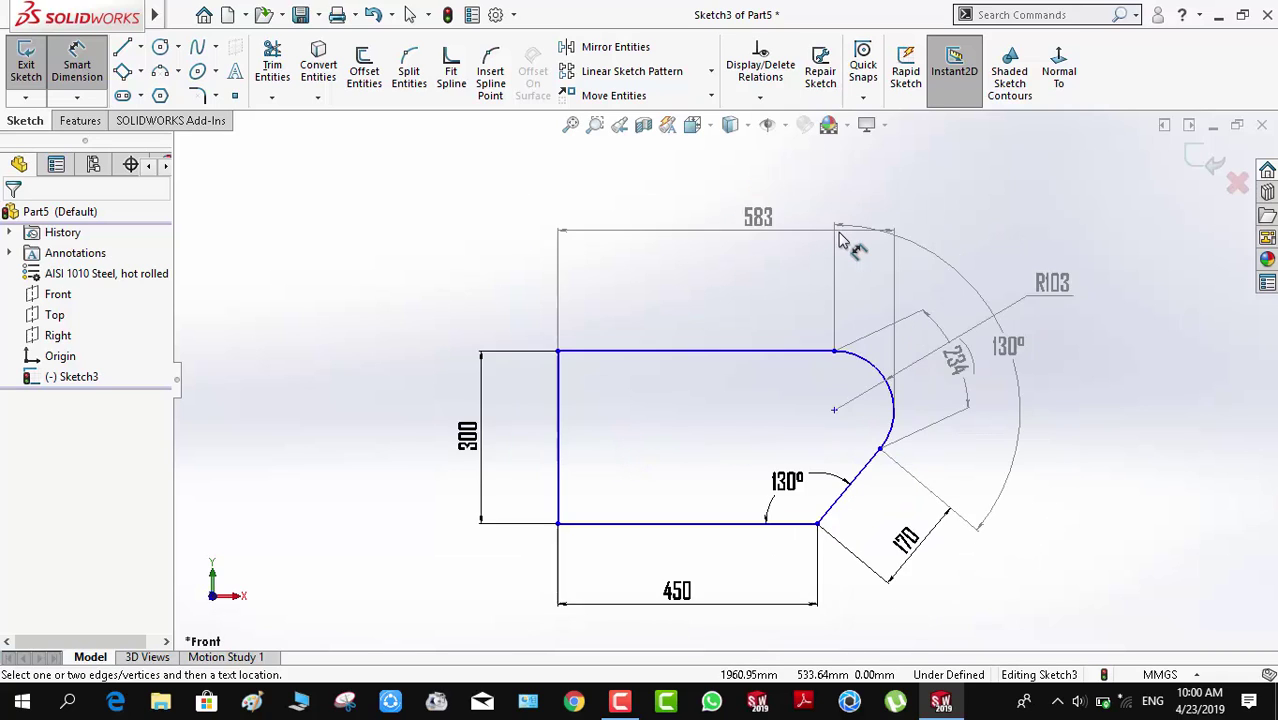
pyautogui.scroll(2, 840, 241)
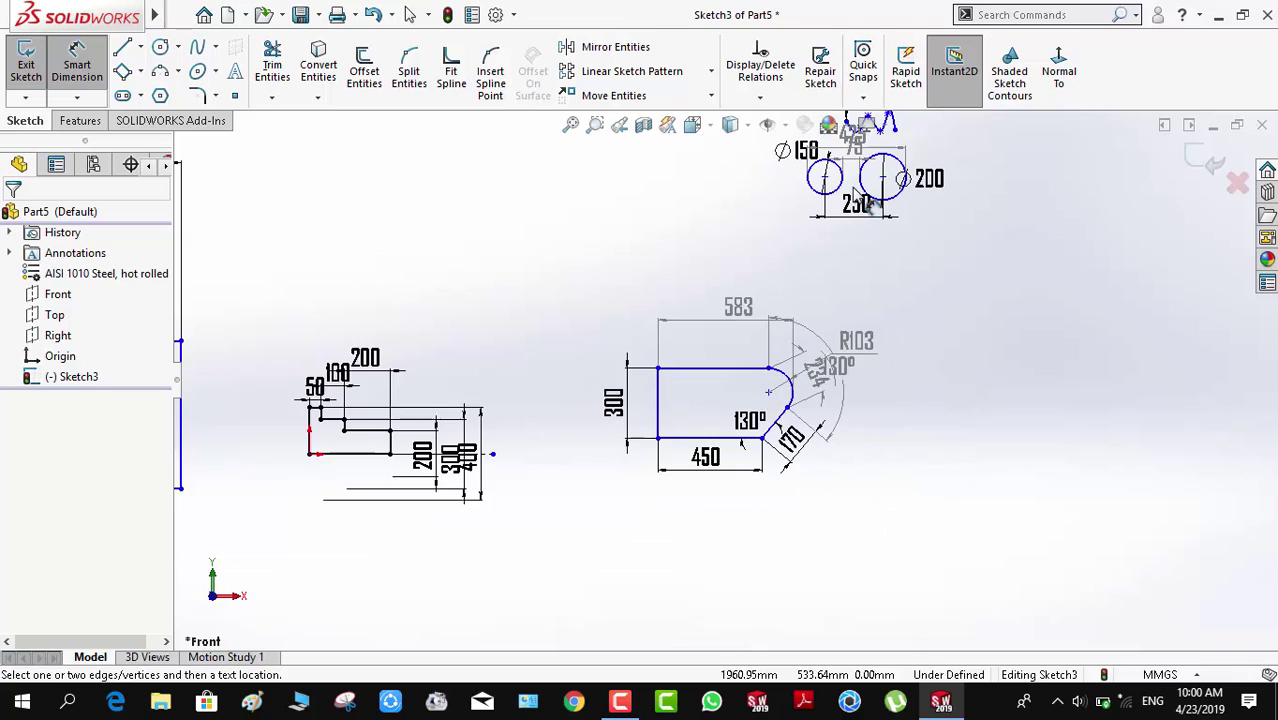
# Review the diameter, center-to-center and edge-to-edge dimensions of the two circles and the length dimension of the spline.
pyautogui.scroll(-5, 857, 195)
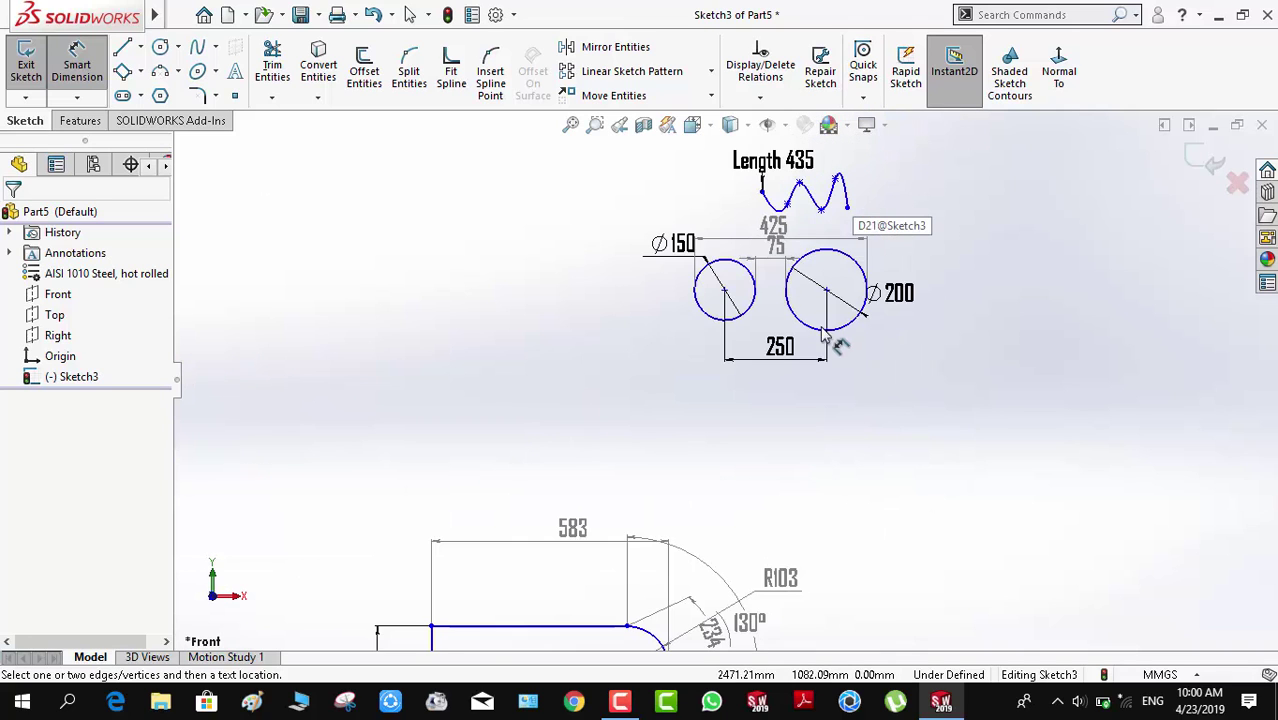
pyautogui.scroll(-5, 797, 335)
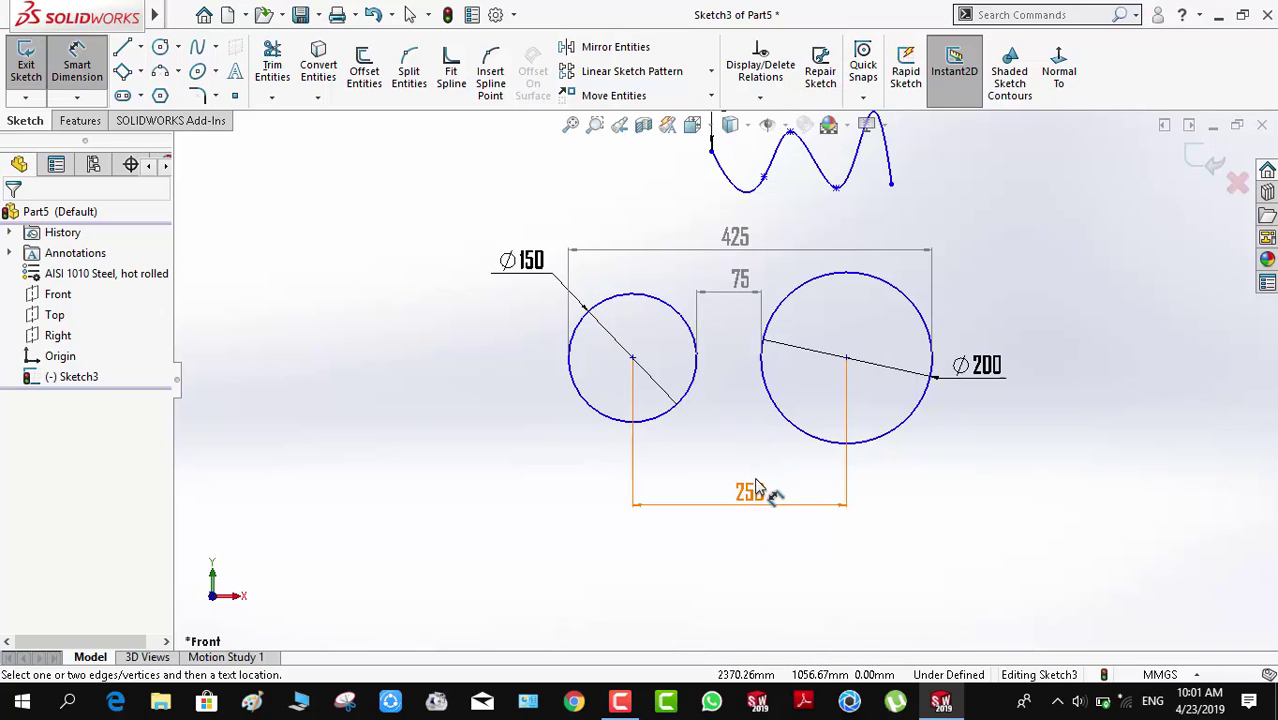
pyautogui.scroll(2, 864, 232)
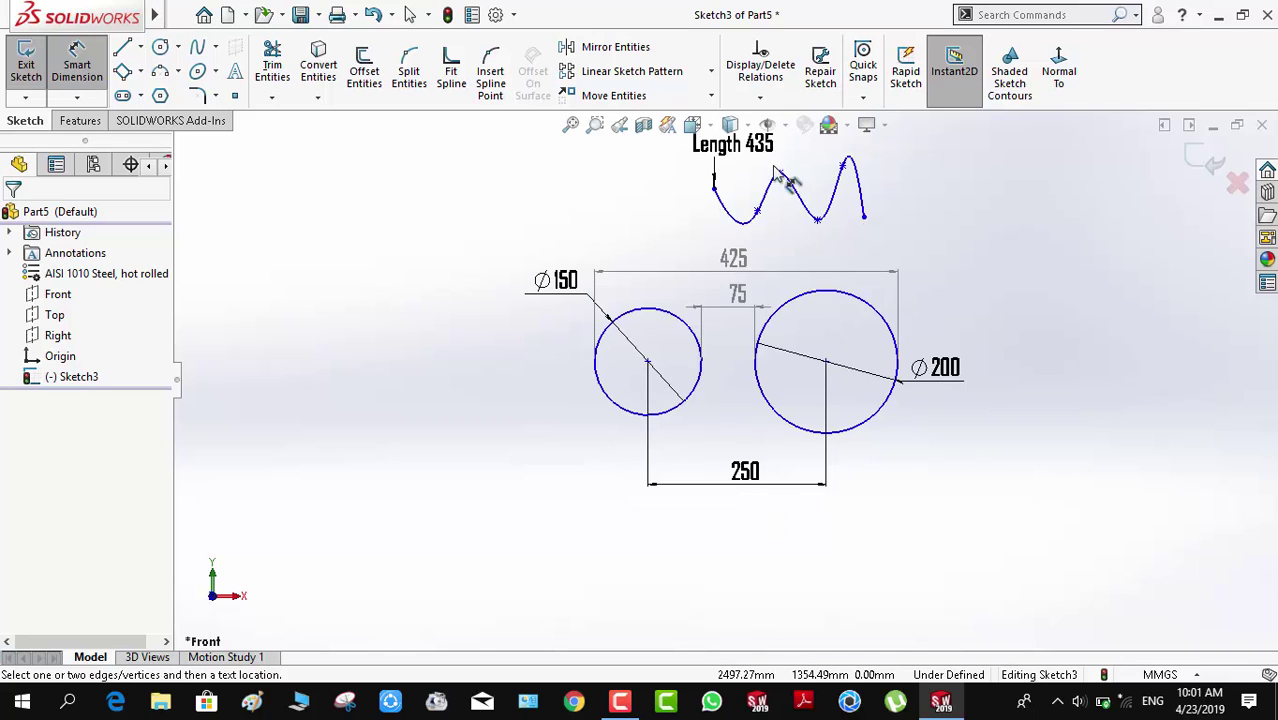
pyautogui.scroll(-2, 762, 182)
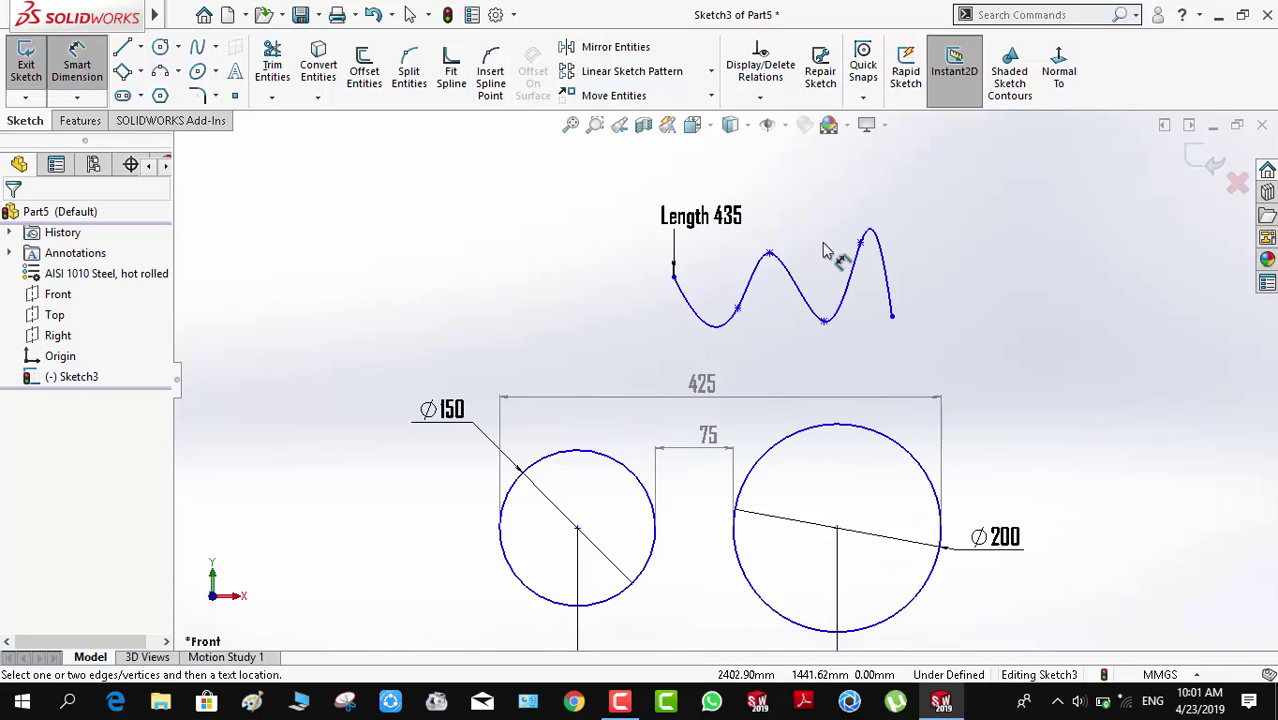
pyautogui.scroll(-2, 826, 252)
pyautogui.scroll(2, 676, 248)
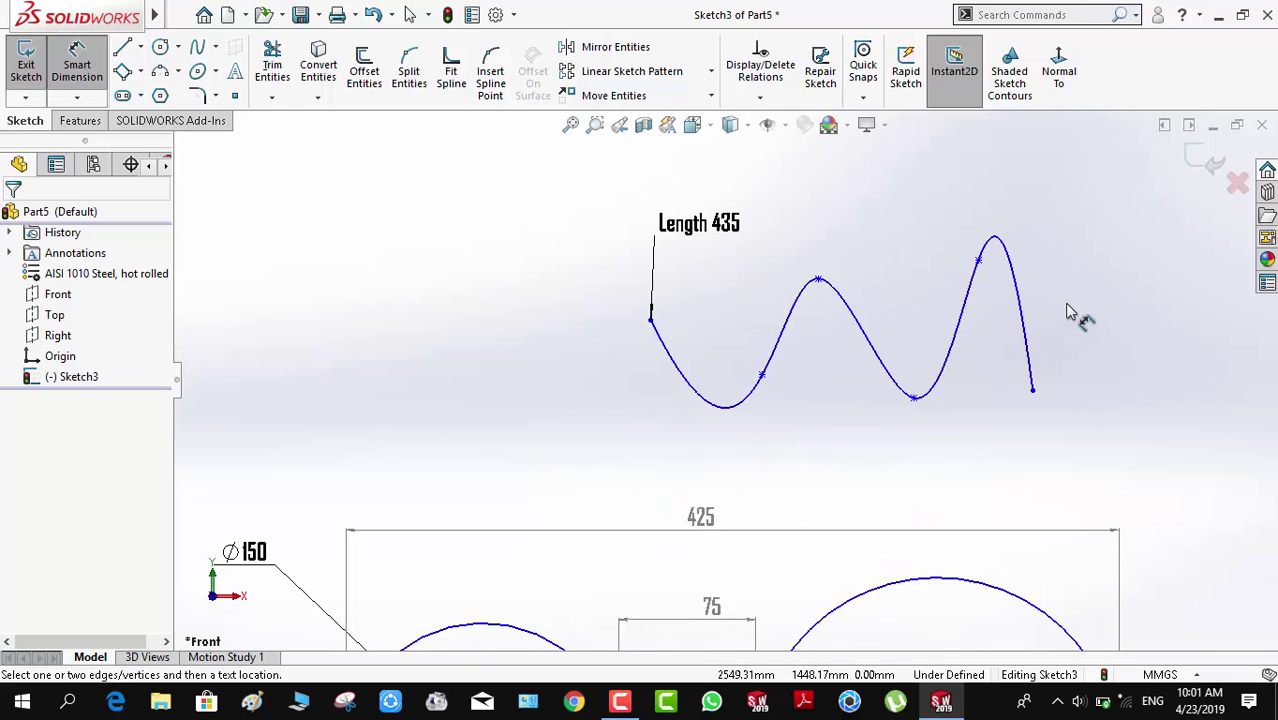
pyautogui.scroll(2, 1068, 313)
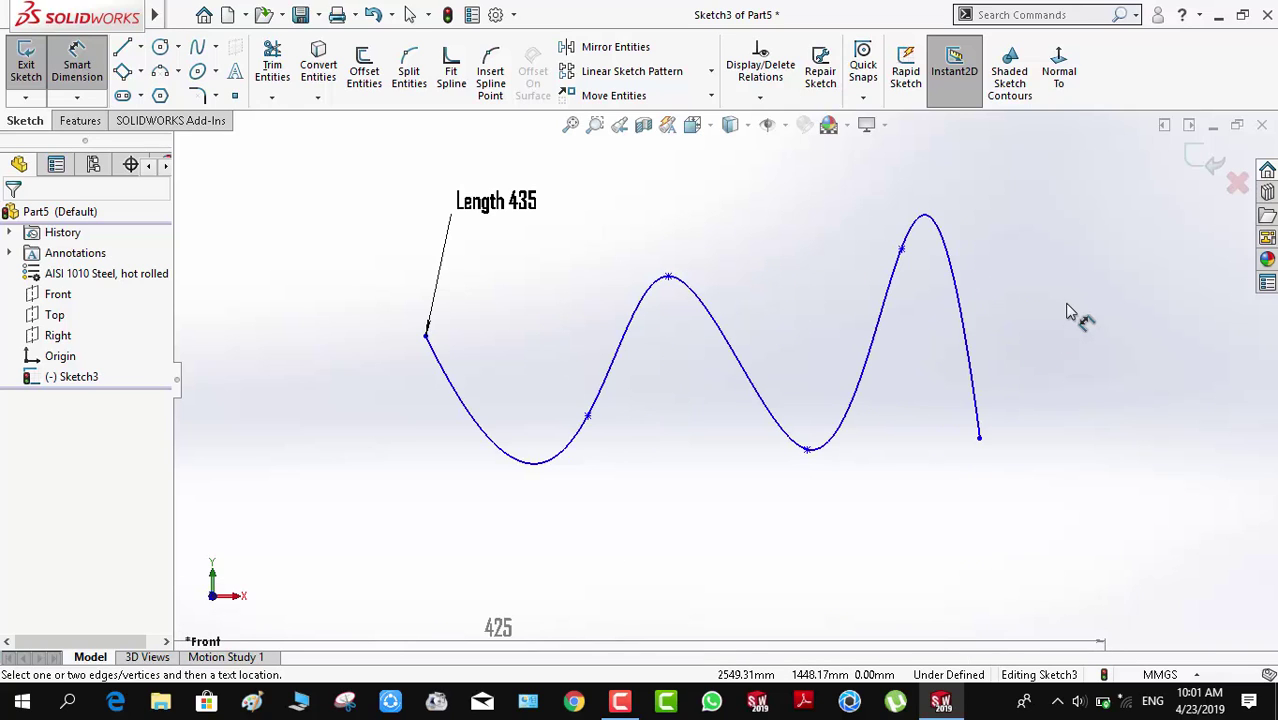